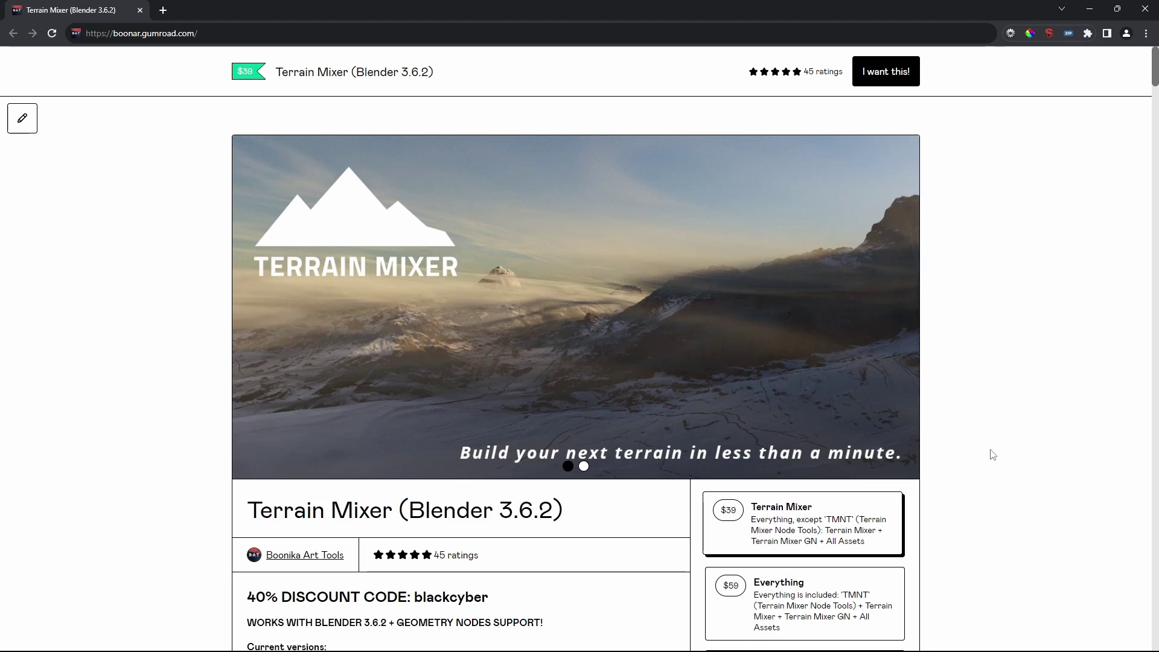
Step: Choose the $59 Everything version of Terrain Mixer on its product page and proceed to checkout
scroll(993, 452, "down", 4)
scroll(708, 407, "up", 3)
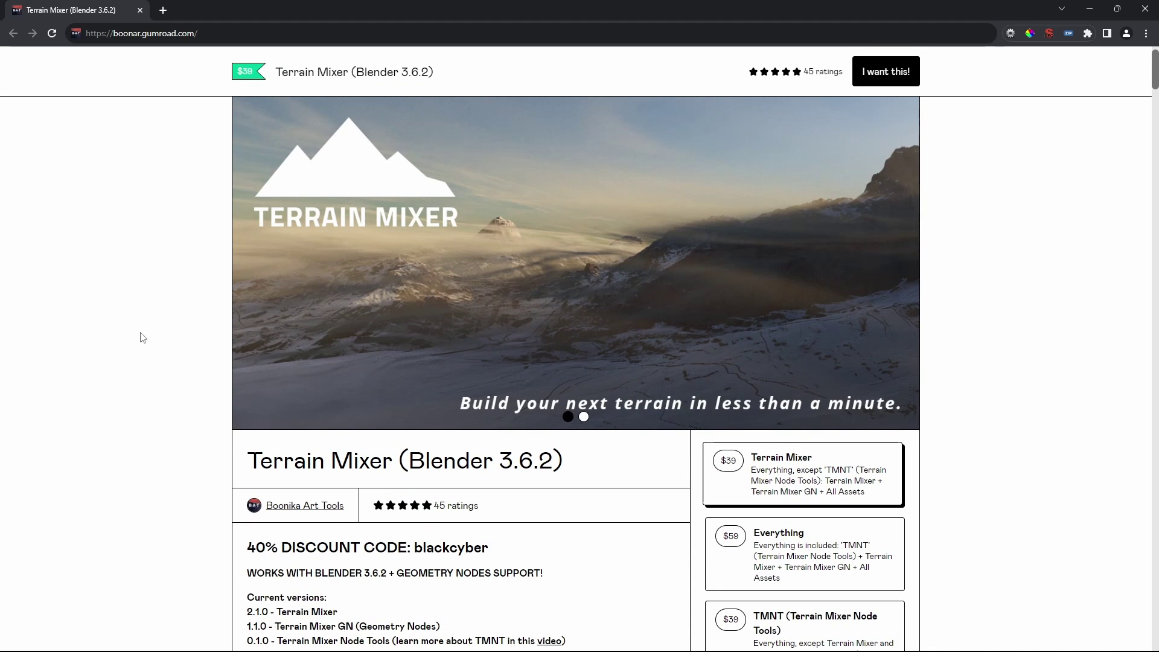
scroll(142, 336, "down", 1)
scroll(638, 380, "down", 4)
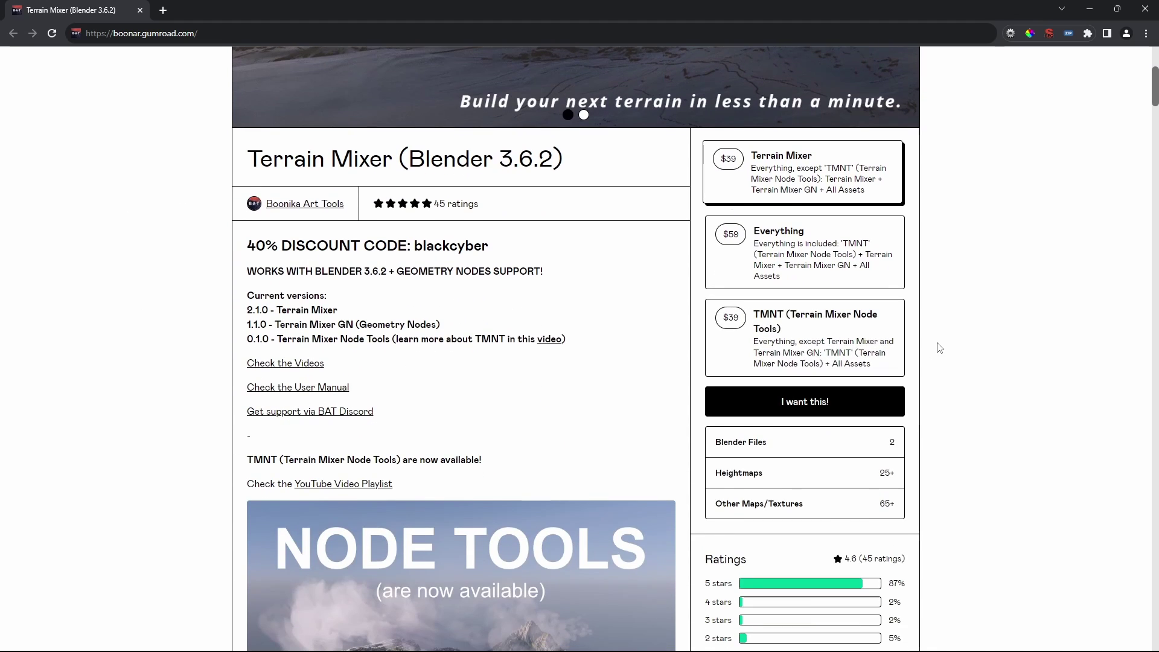
scroll(940, 347, "down", 2)
scroll(937, 345, "up", 4)
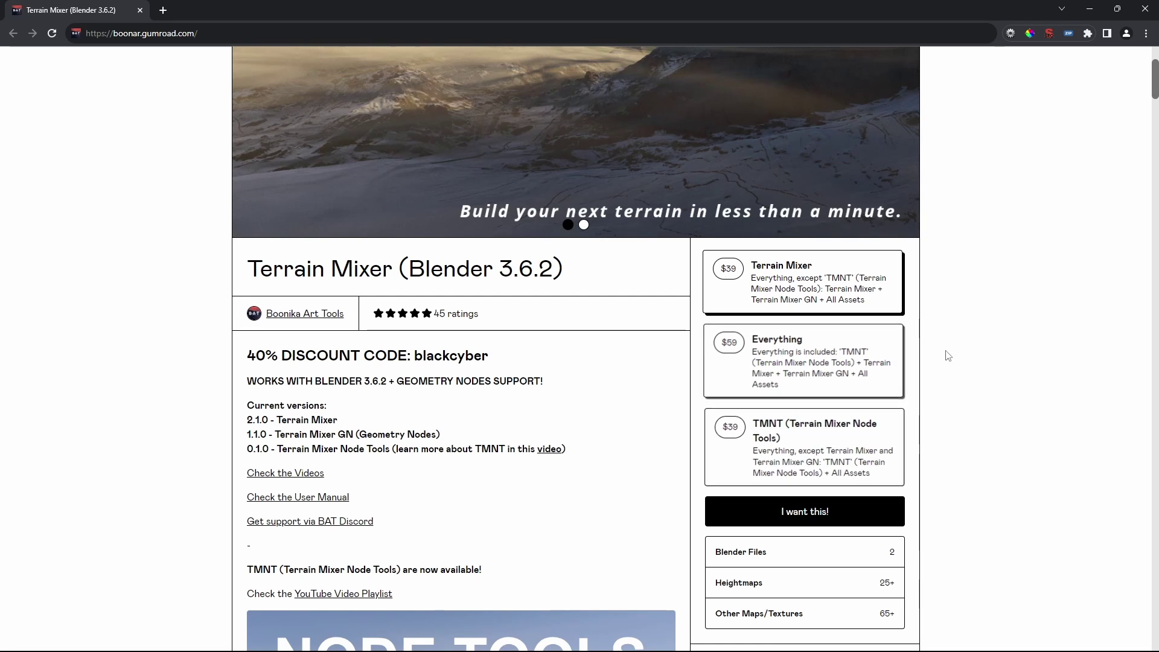
left_click(784, 356)
left_click(865, 521)
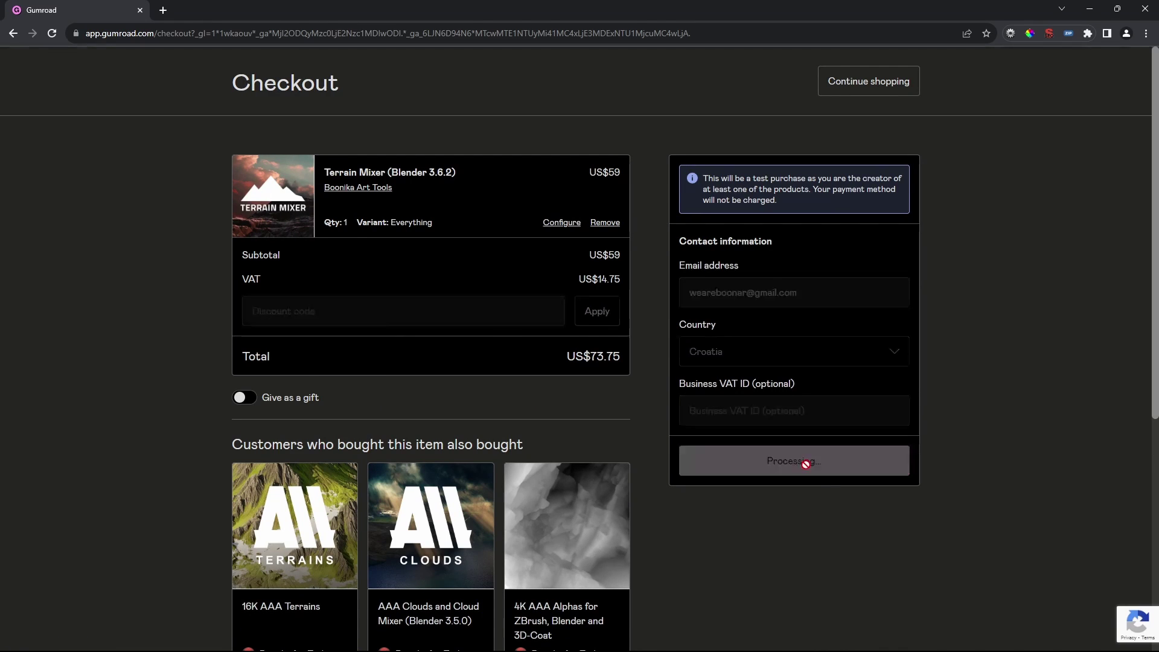
Step: Place the test order, adding the offered AAA Clouds - Pro and 16K AAA Terrains - Pro products to the cart
left_click(805, 468)
left_click(697, 435)
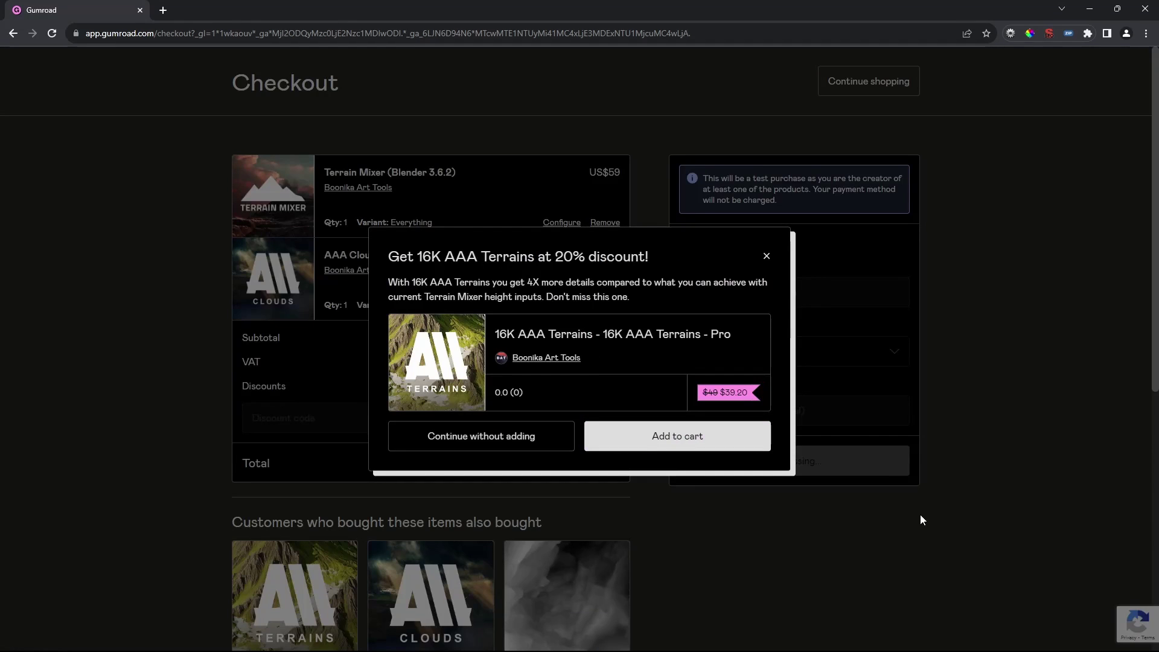
left_click(628, 444)
left_click(664, 434)
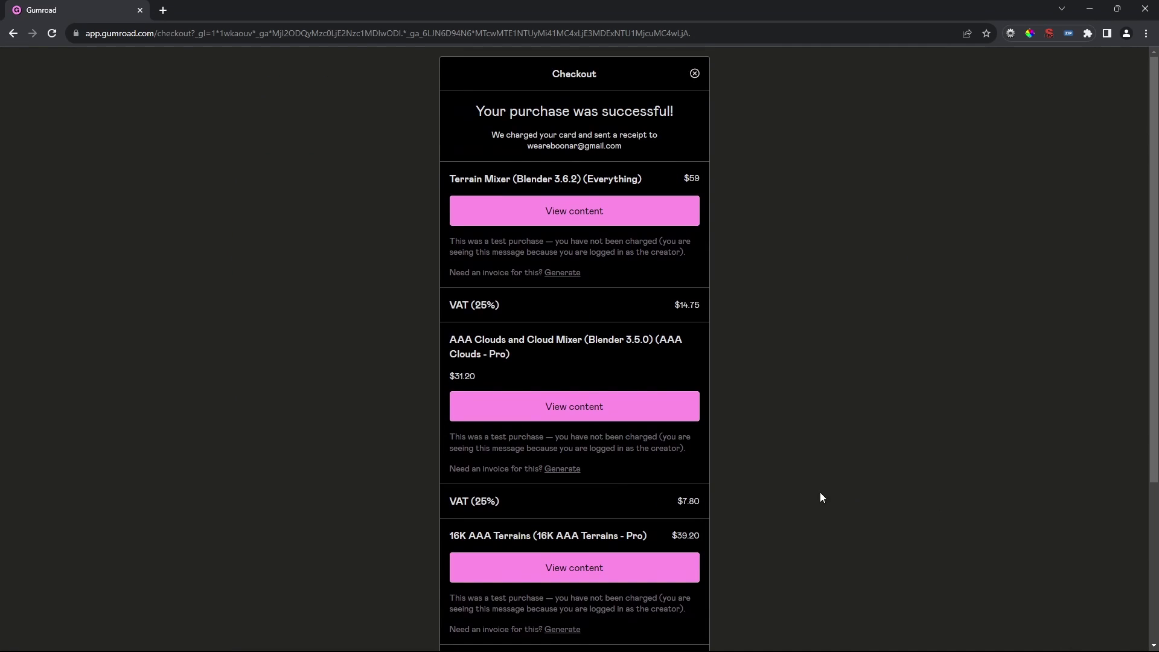
Step: Open the content page of the purchased Terrain Mixer and look through its list of downloadable files
left_click(561, 212)
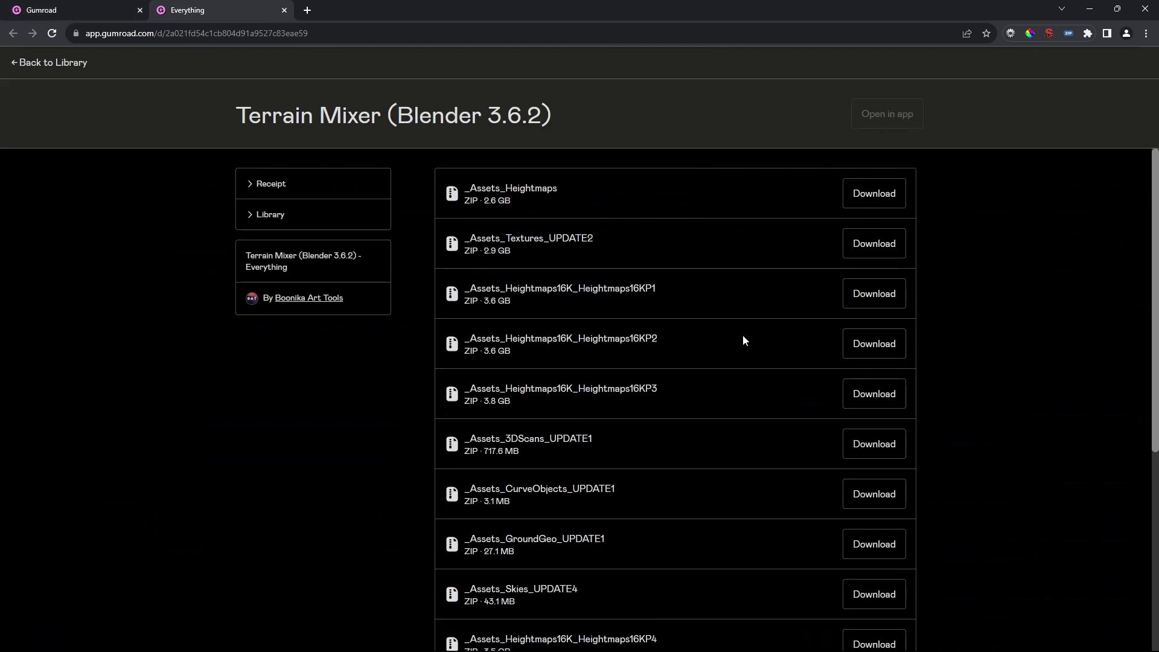
scroll(1016, 259, "down", 5)
scroll(961, 354, "up", 5)
Step: Download the _Assets_Heightmaps, Heightmaps16KP3, 3DScans_UPDATE1, CurveObjects_UPDATE1 and GroundGeo_UPDATE1 archives
left_click(898, 202)
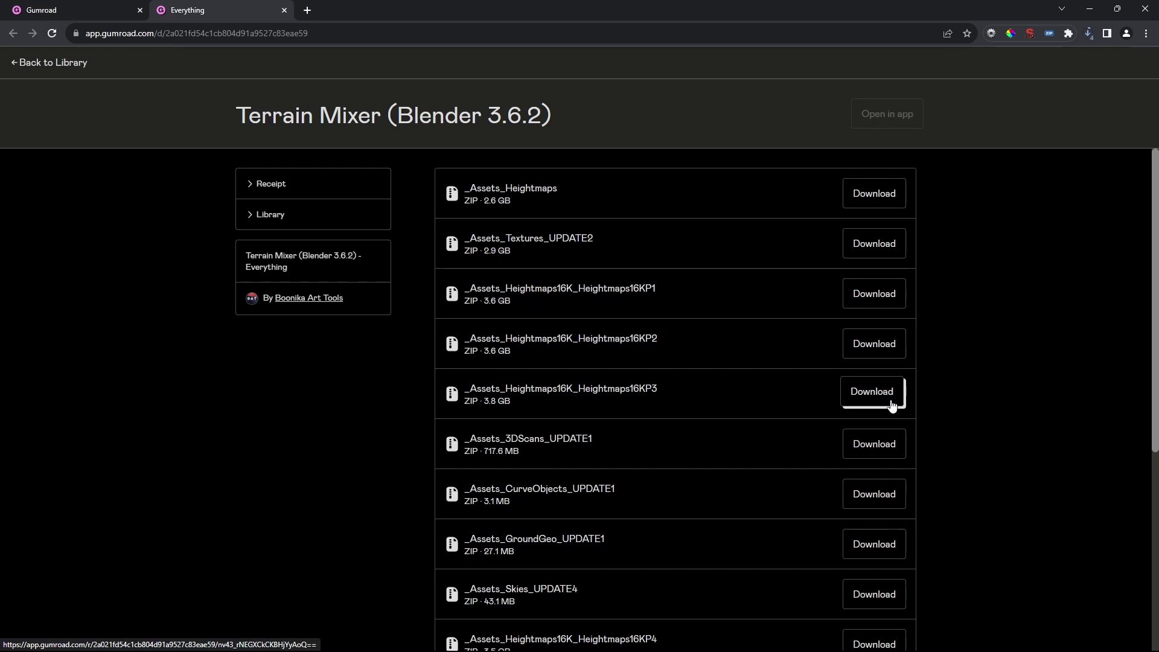
left_click(874, 393)
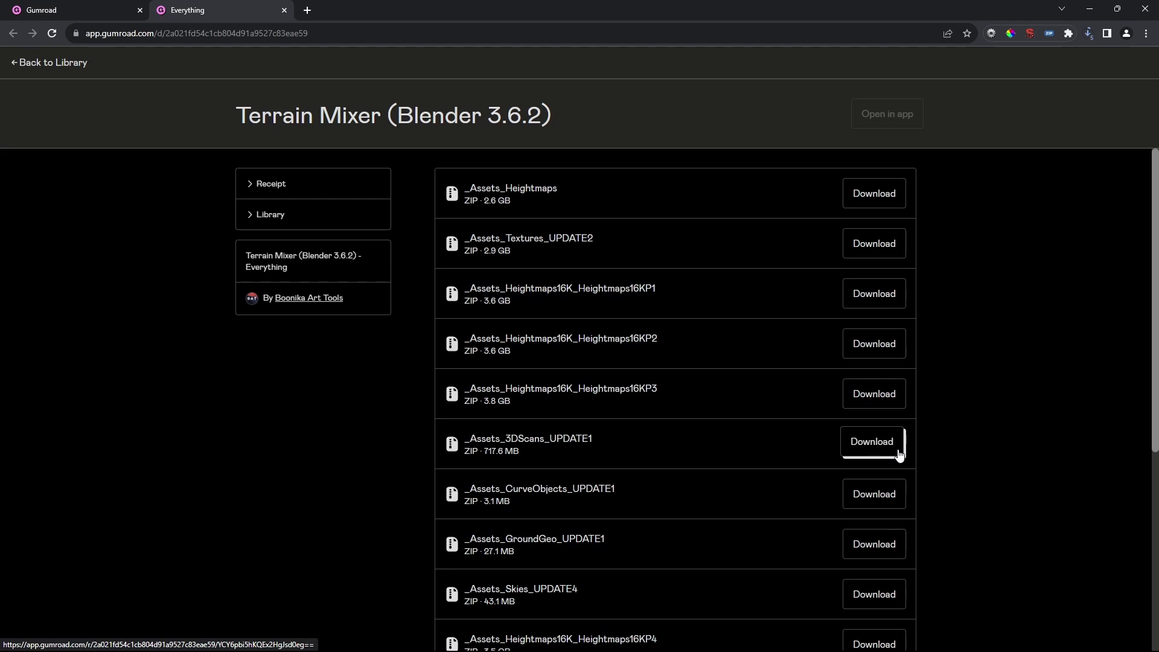
left_click(897, 454)
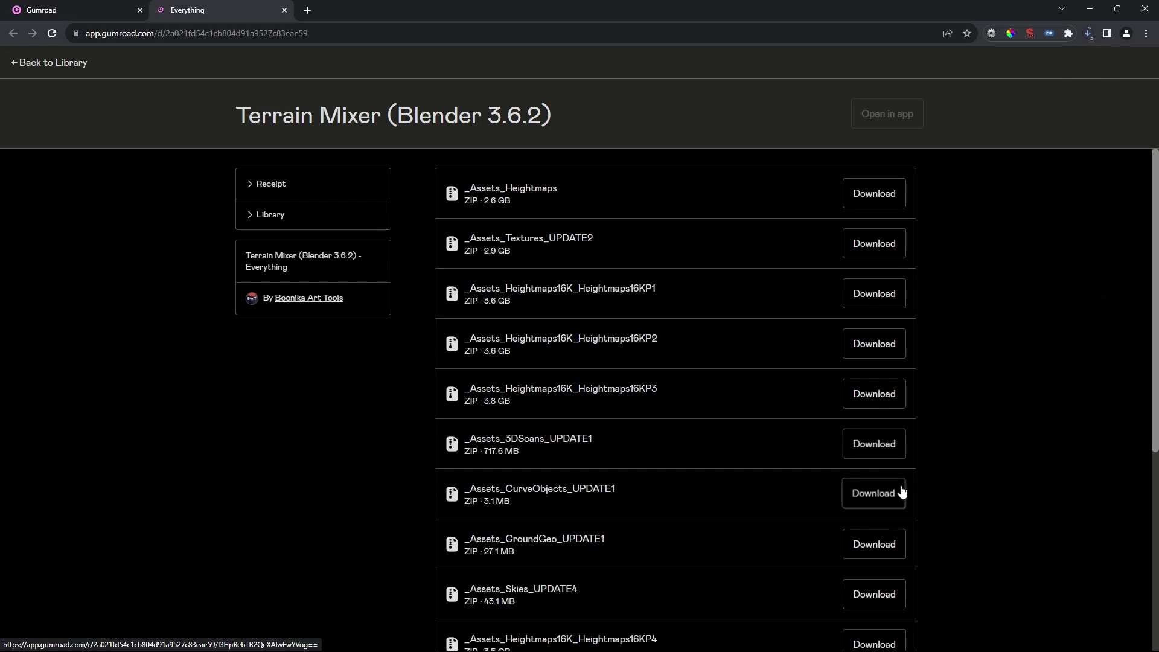
left_click(892, 503)
triple_click(893, 547)
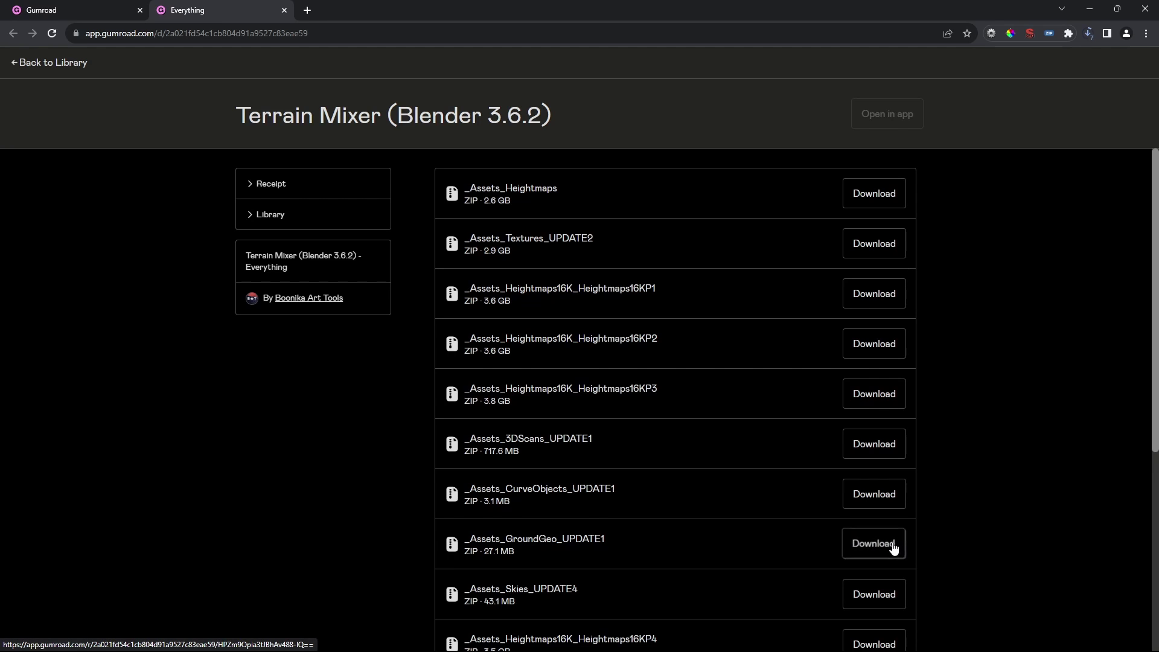
Step: Download the Mountain_20230829_1_1 and Canyon_20230903_1_1 erosion packs, _Assets_TMNT_UPDATE1 and TerrainMixer_20231031
scroll(885, 559, "down", 5)
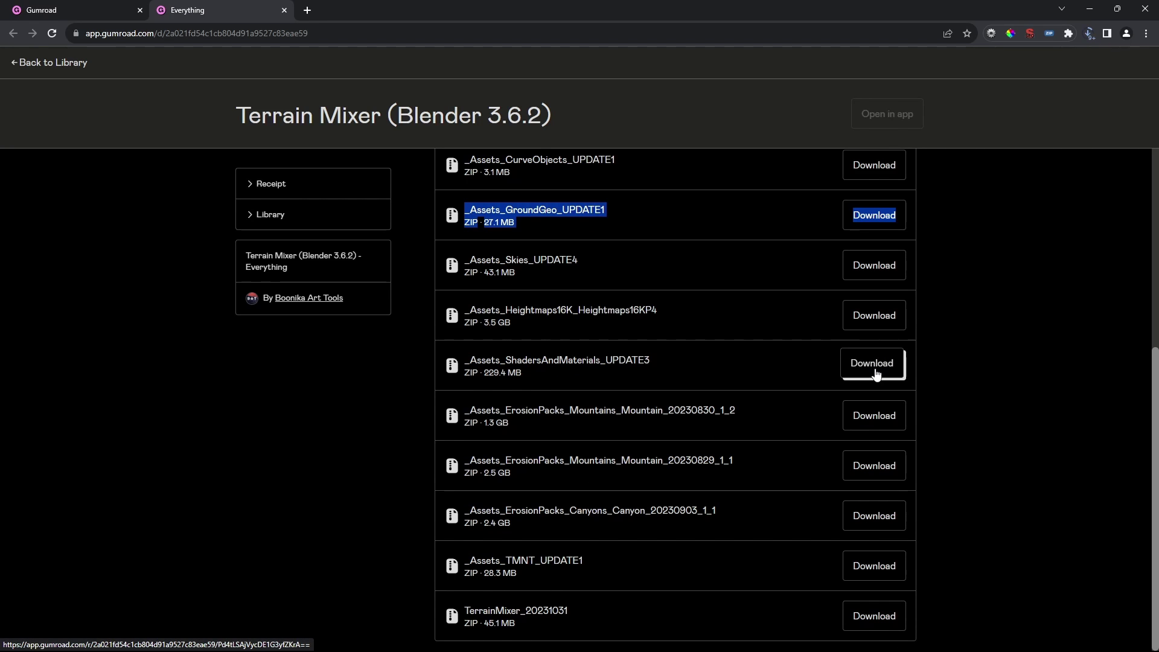
left_click(888, 468)
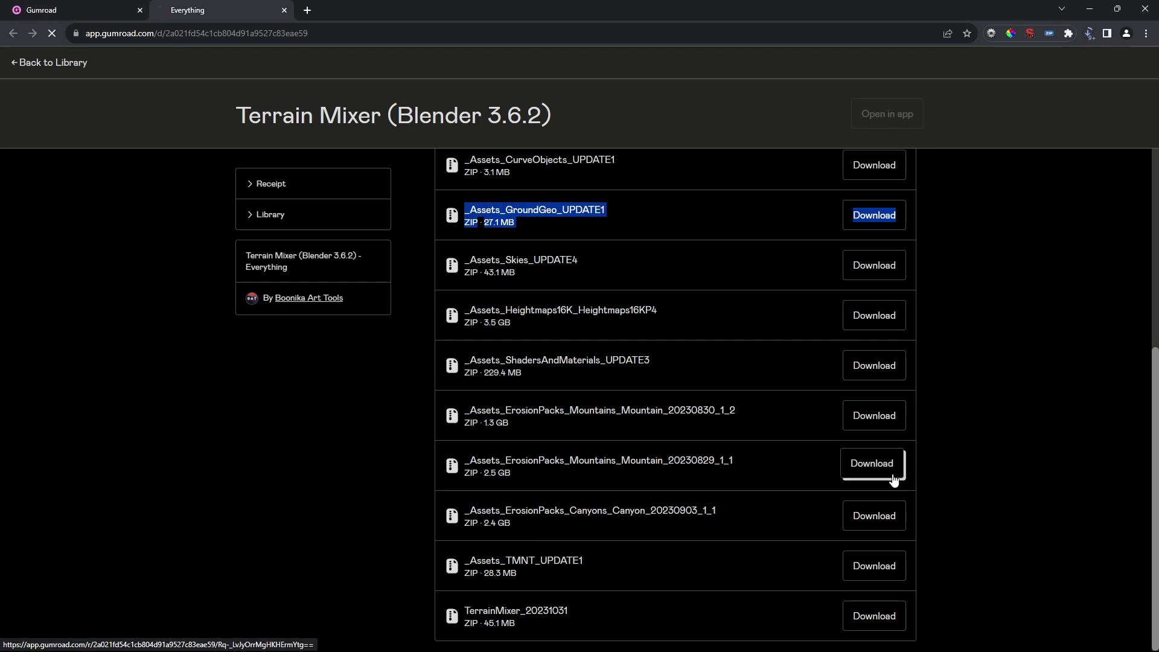
left_click(890, 514)
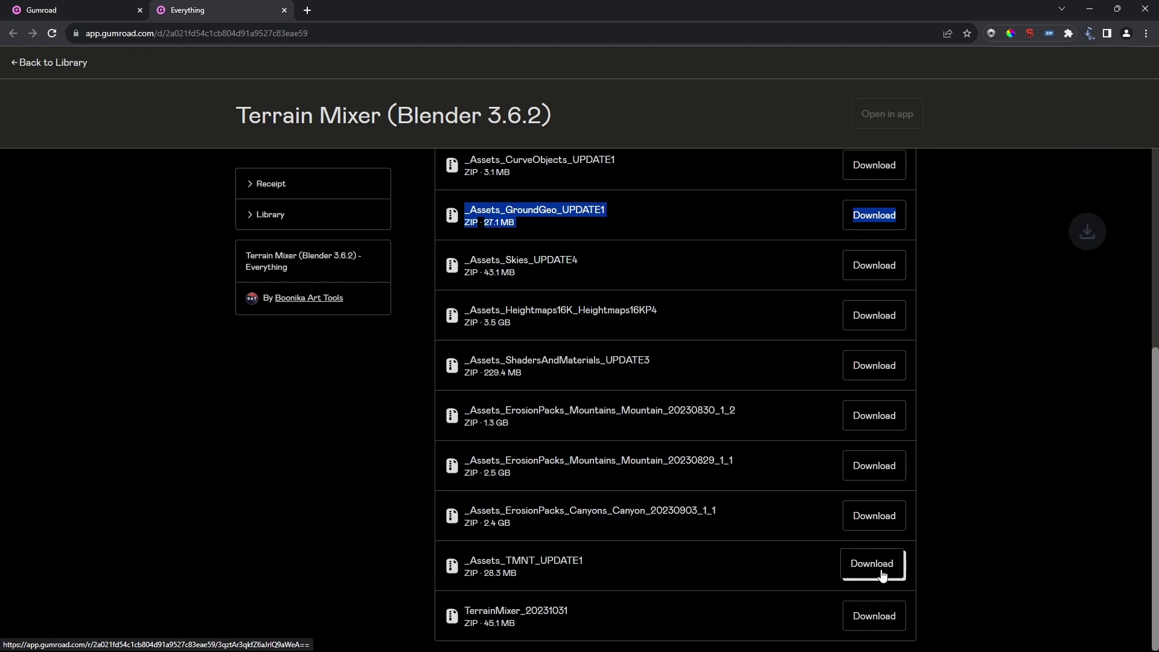
left_click(888, 553)
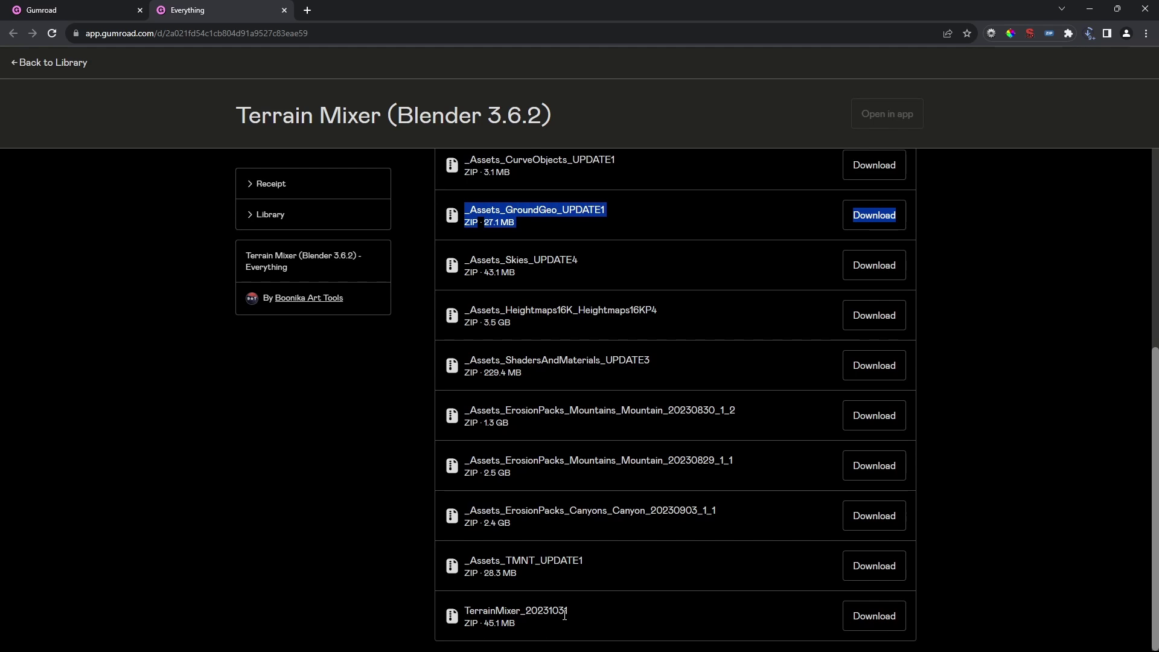
left_click(876, 616)
left_click(1070, 422)
scroll(1069, 422, "up", 5)
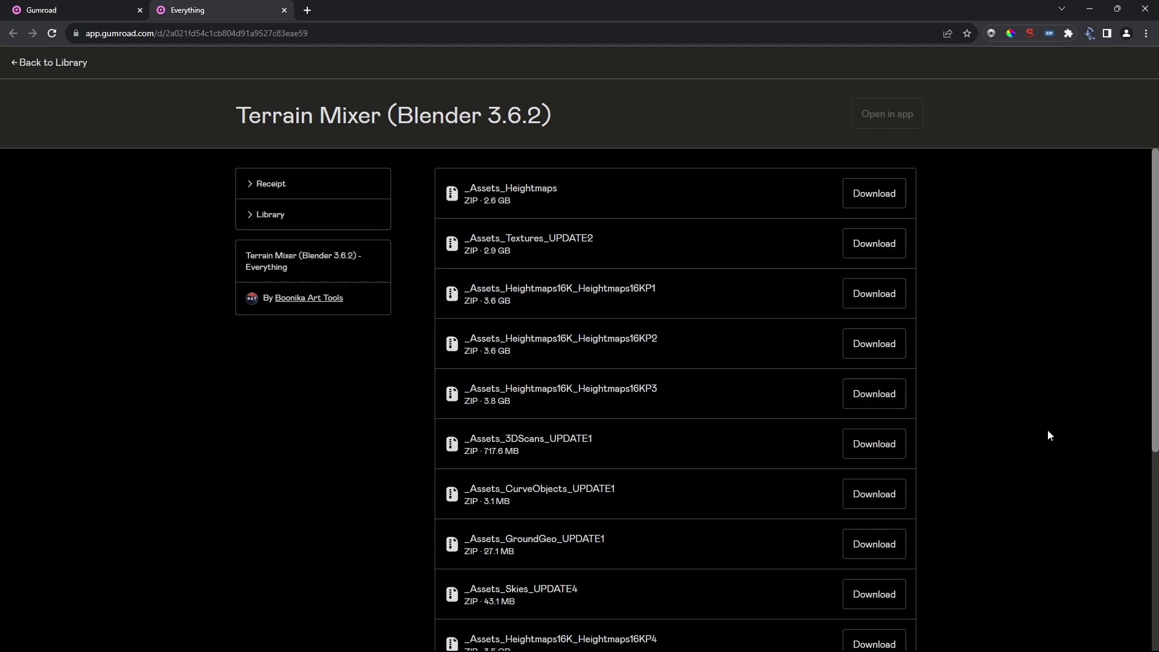
Step: Switch to Blender Launcher, start the stable Blender 4.0.1 build and dismiss its splash screen
left_click(387, 638)
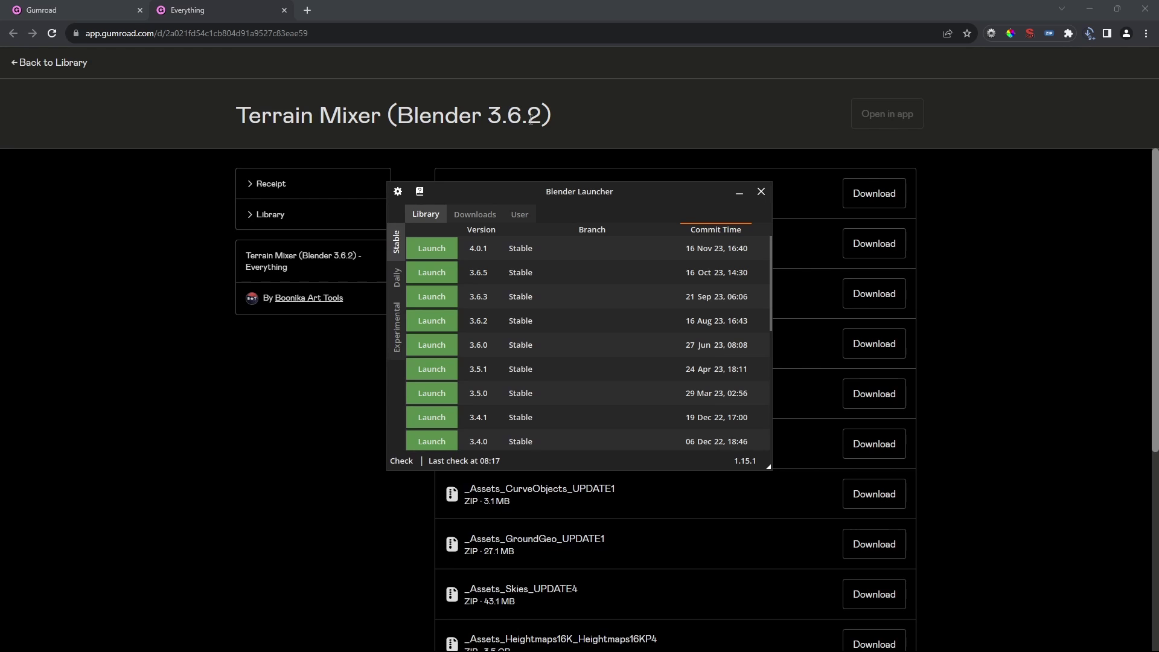
left_click(427, 251)
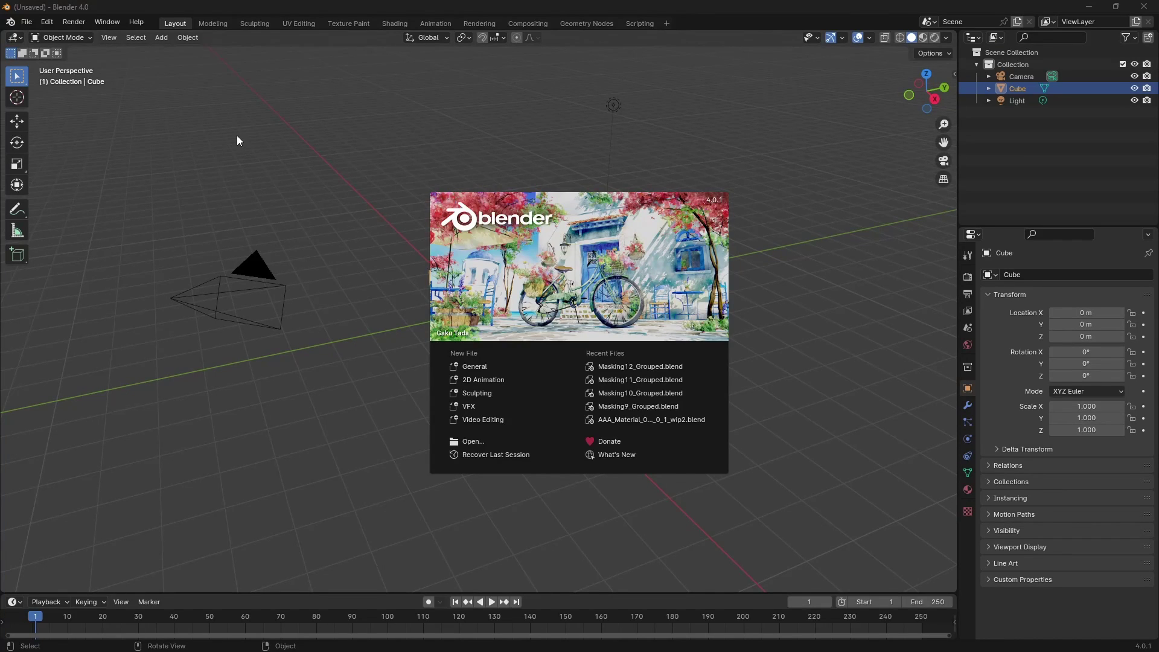
left_click(237, 140)
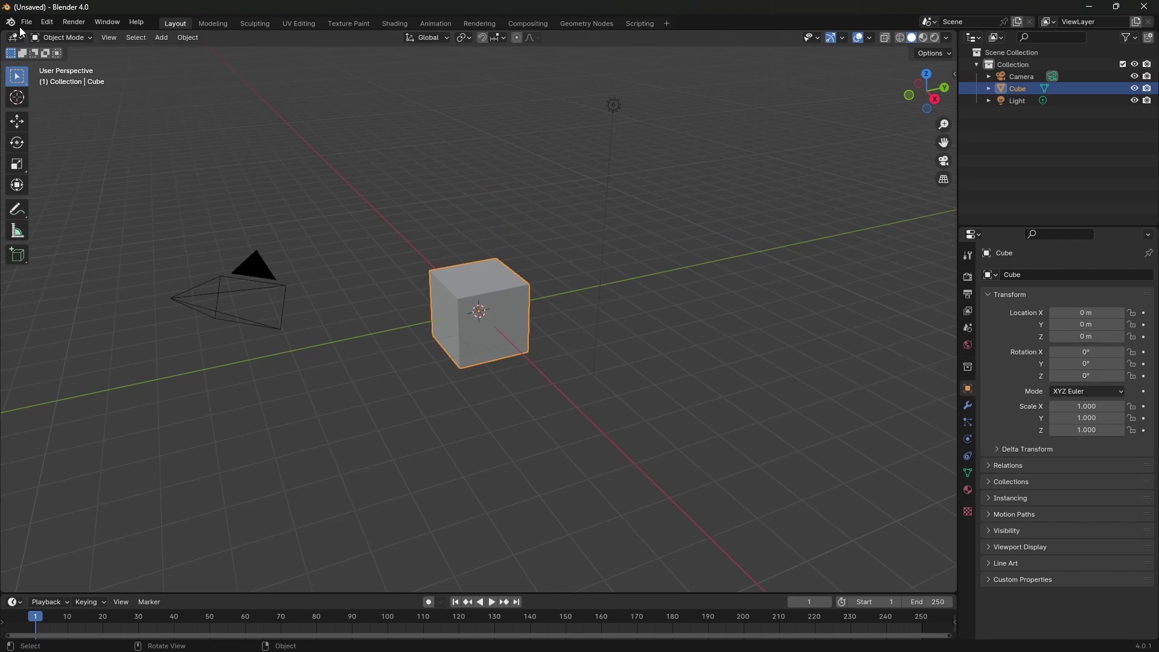
Step: Open the Blender Preferences and move the window away from the corner of the workspace
left_click(48, 23)
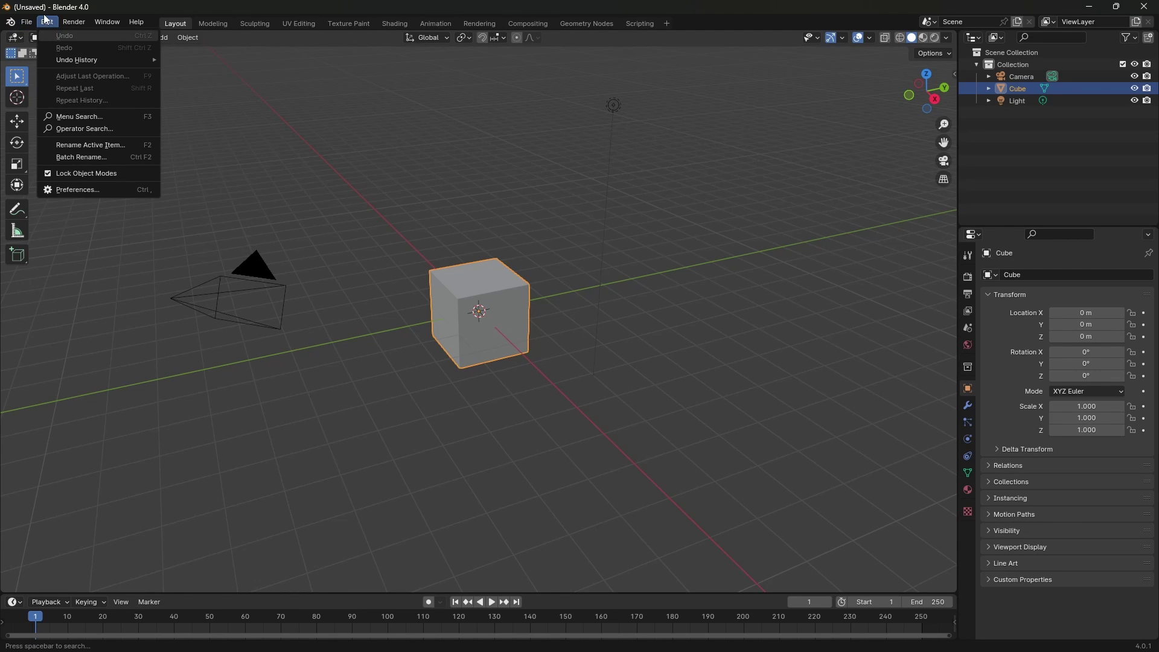
left_click(70, 189)
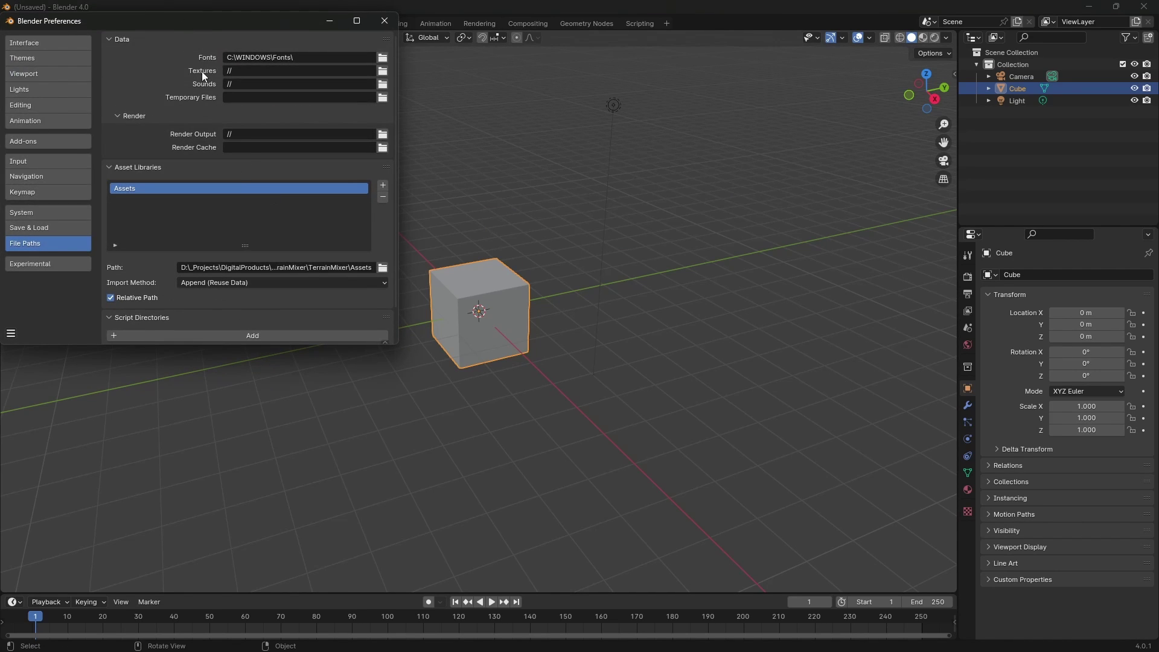
left_click_drag(172, 19, 320, 126)
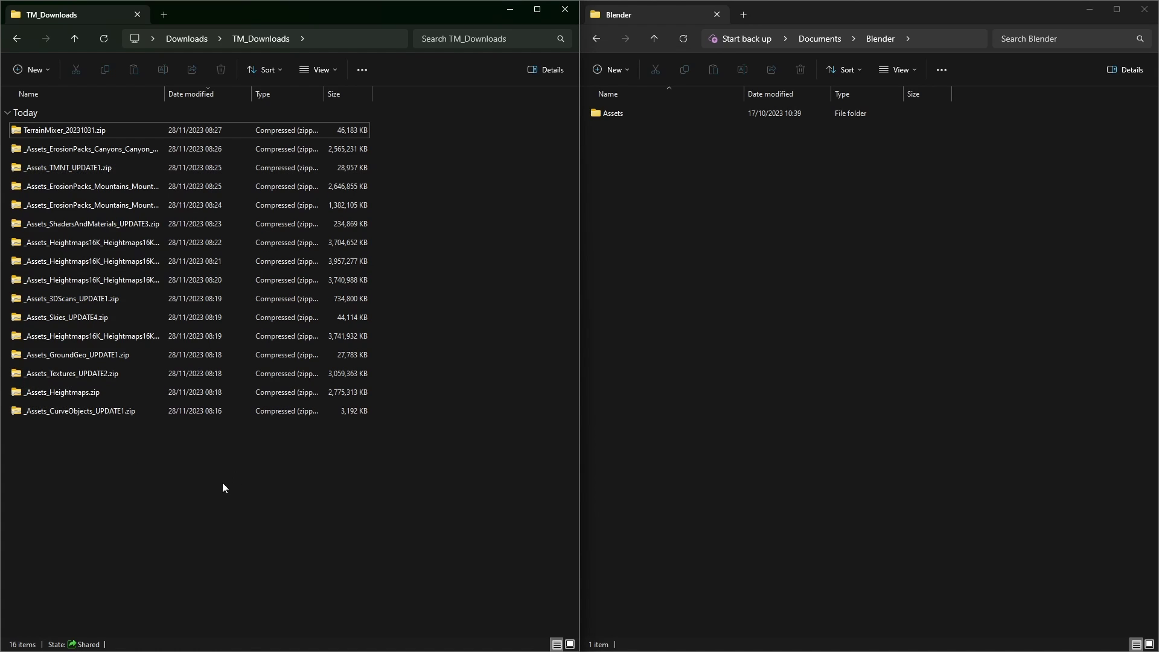
Step: Extract all downloaded archives in TM_Downloads directly into that same folder with WinRAR
left_click_drag(121, 514, 45, 136)
right_click(44, 138)
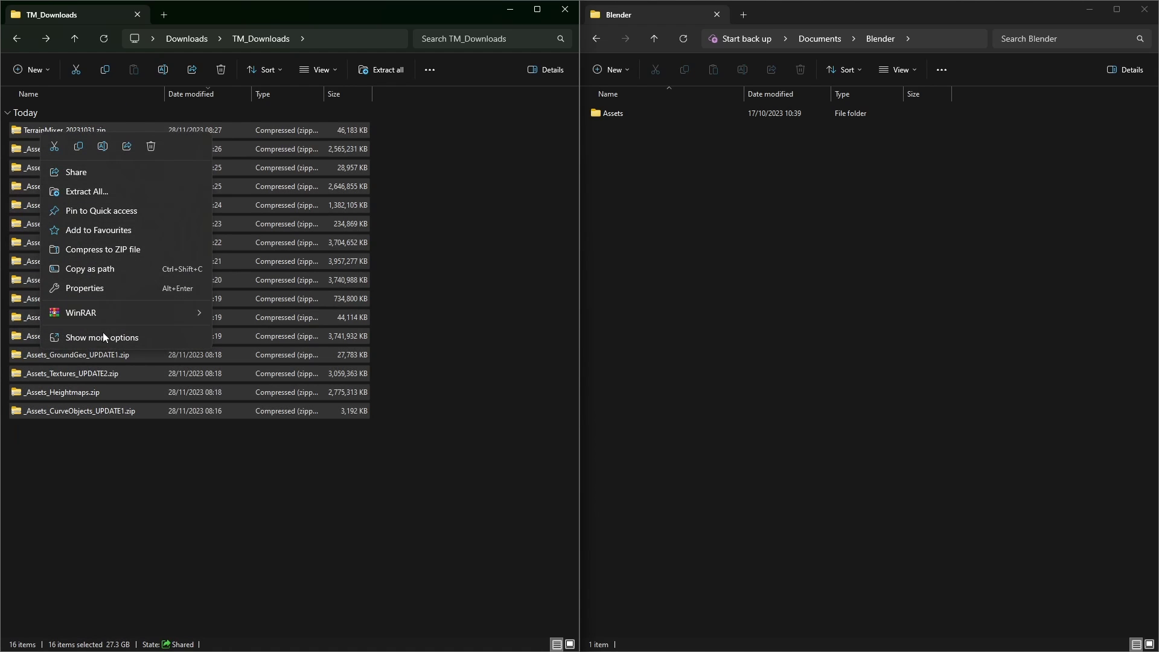
mouse_move(144, 313)
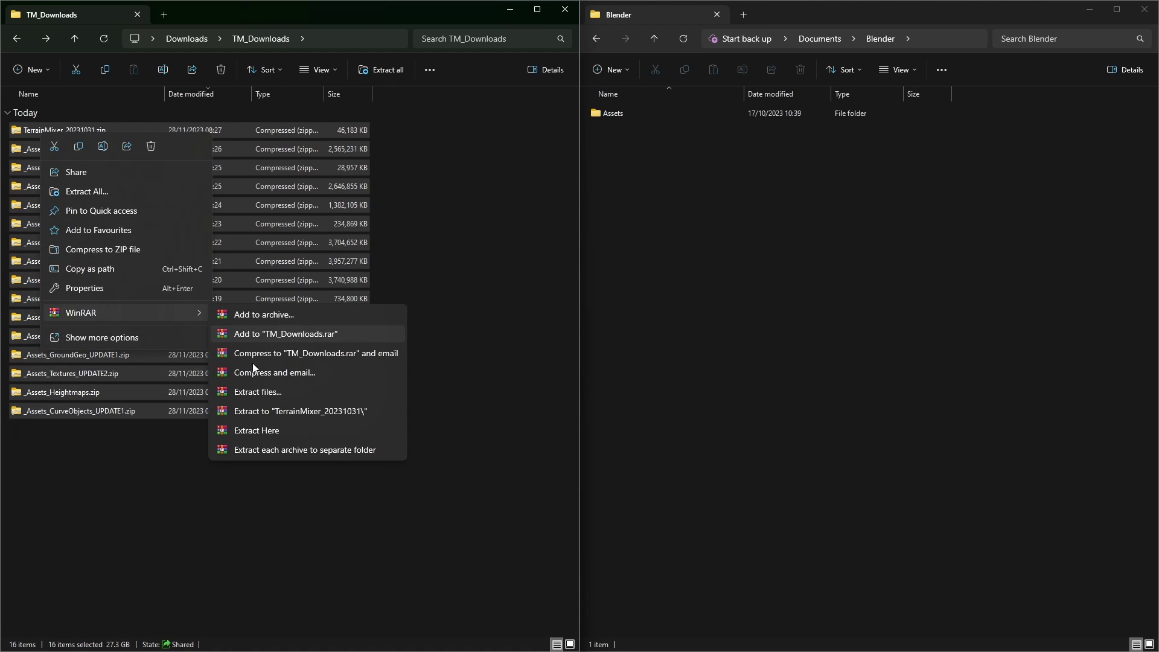
left_click(268, 432)
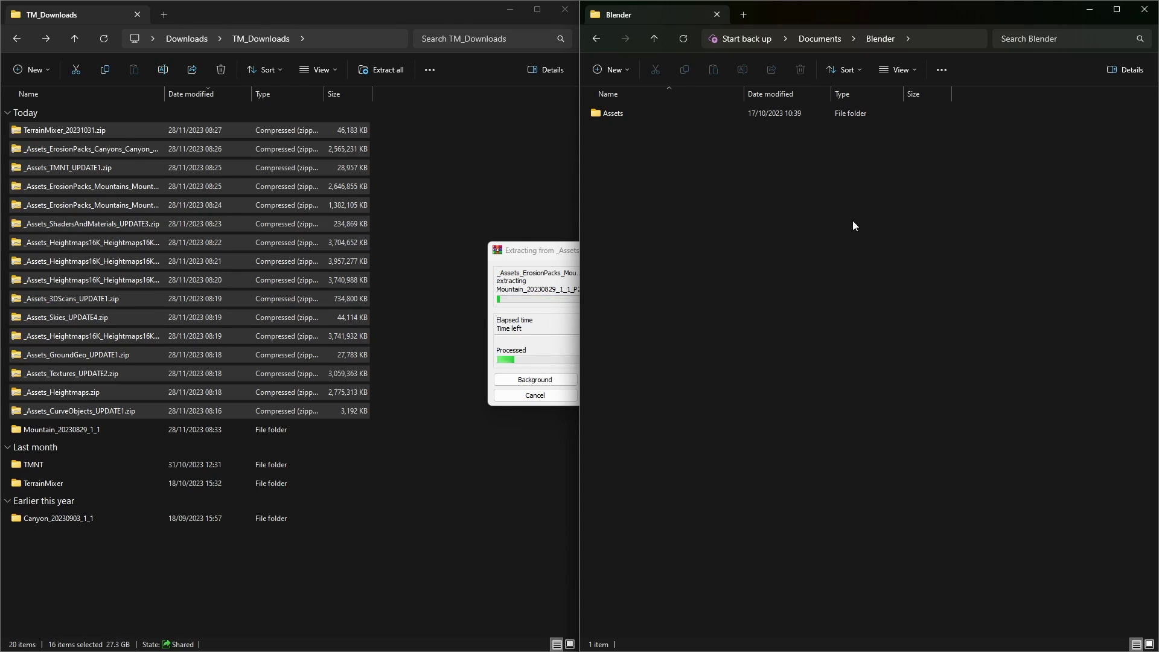
Step: Look inside the existing TerrainMixer folder in Documents > Blender > Assets, and delete that folder
double_click(619, 118)
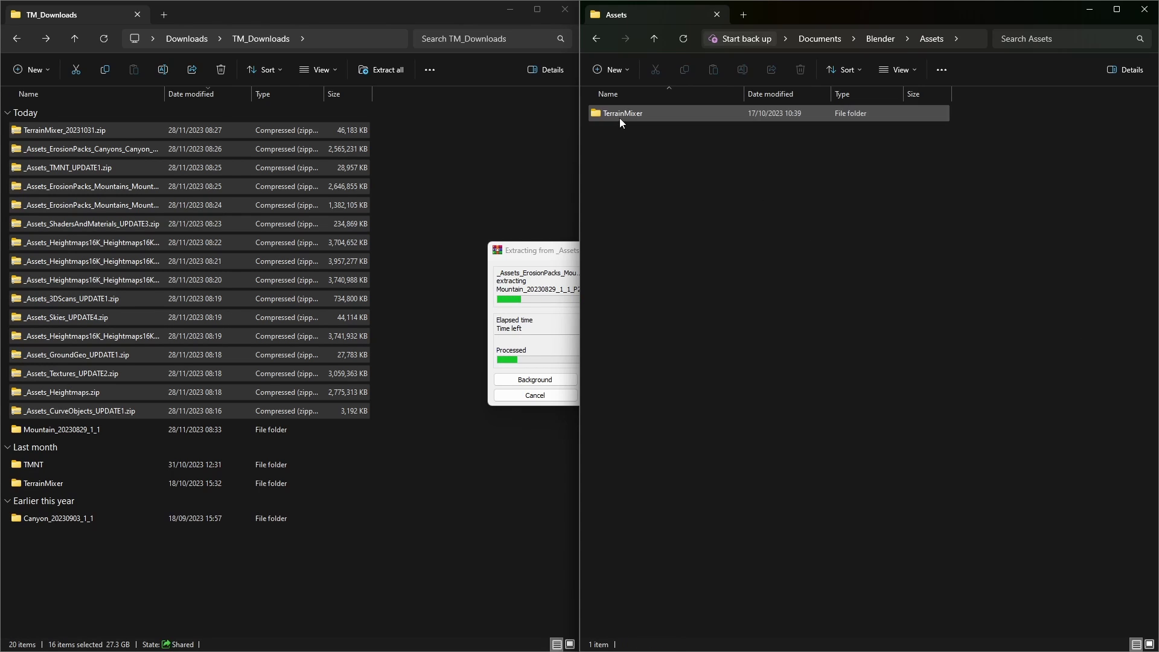
left_click(632, 119)
double_click(632, 119)
double_click(611, 117)
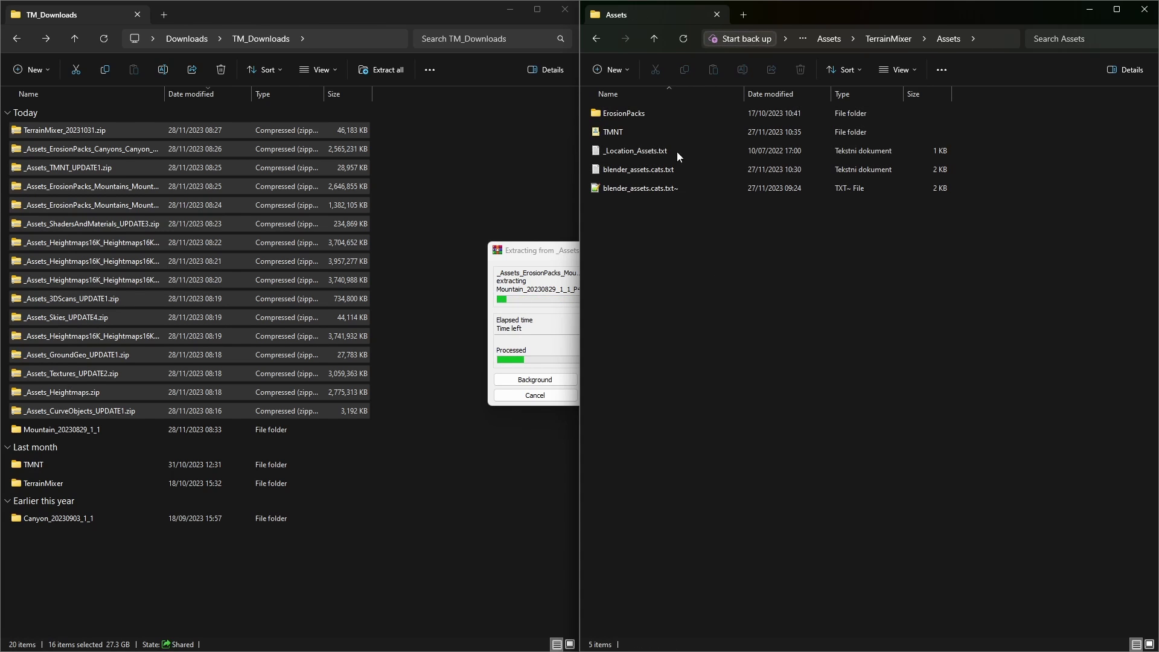
left_click(595, 38)
left_click(595, 38)
right_click(628, 114)
left_click(711, 132)
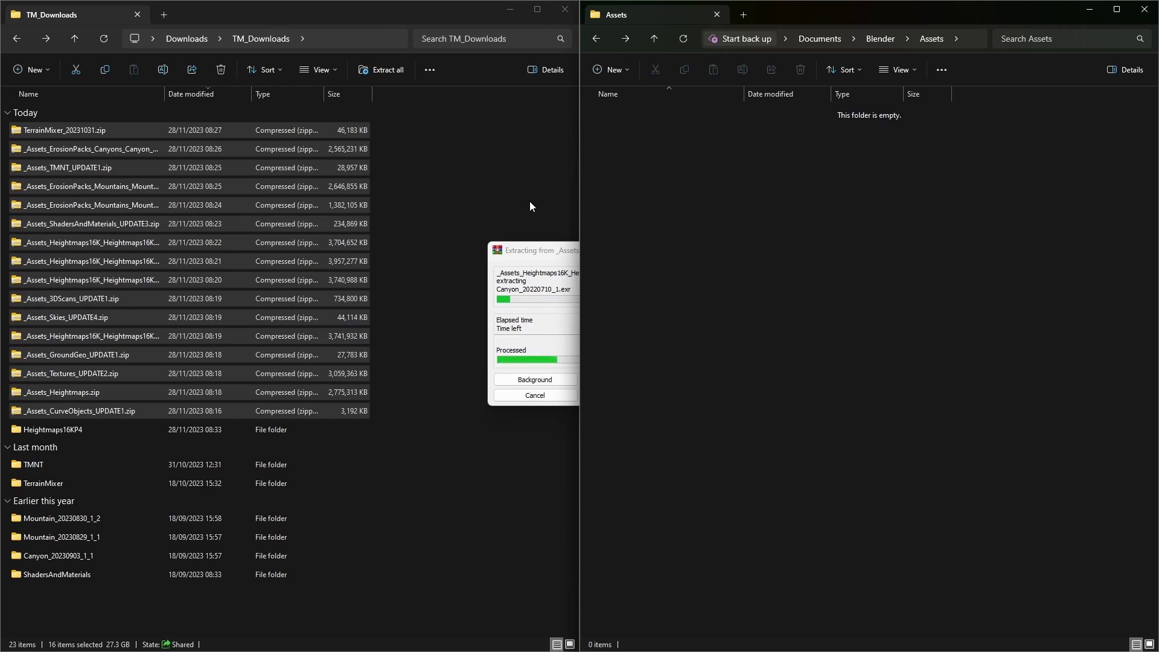
Step: Allow the extraction to replace the existing _Location_Heightmaps16K.txt file in TM_Downloads
scroll(356, 514, "down", 1)
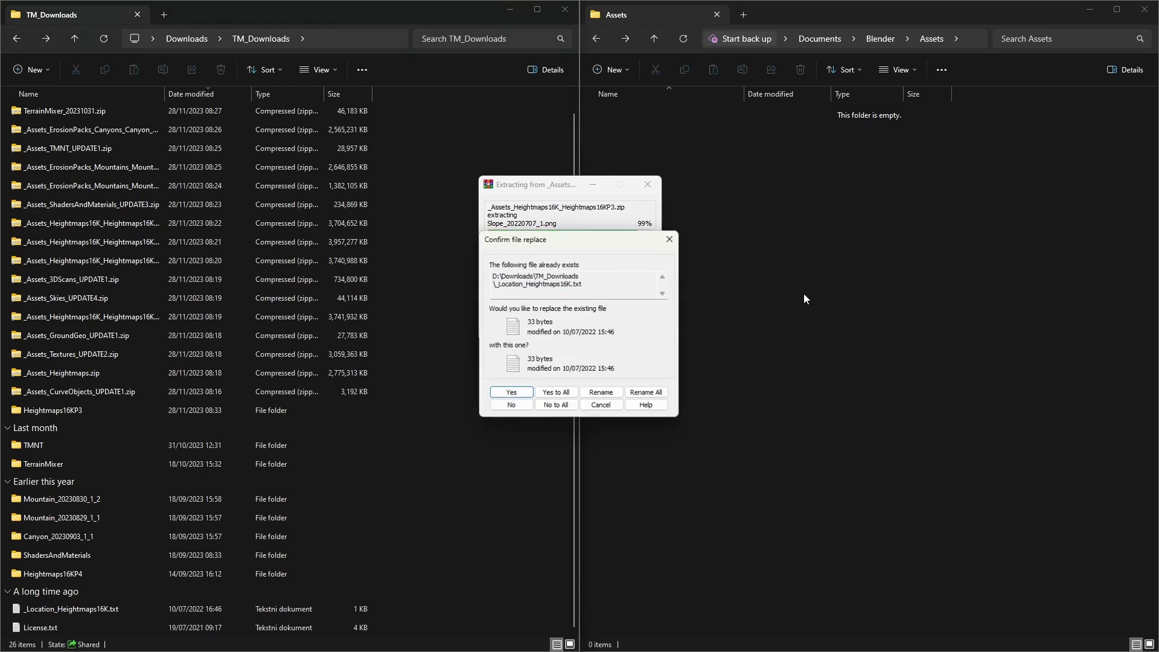
key("Return")
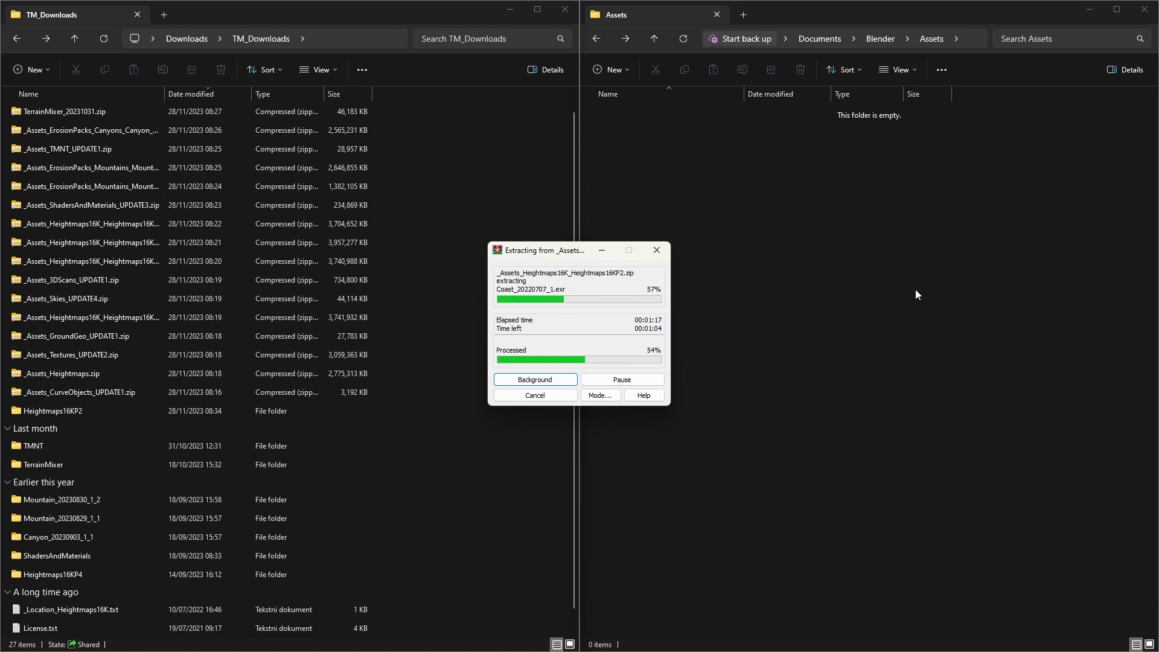
scroll(169, 526, "down", 1)
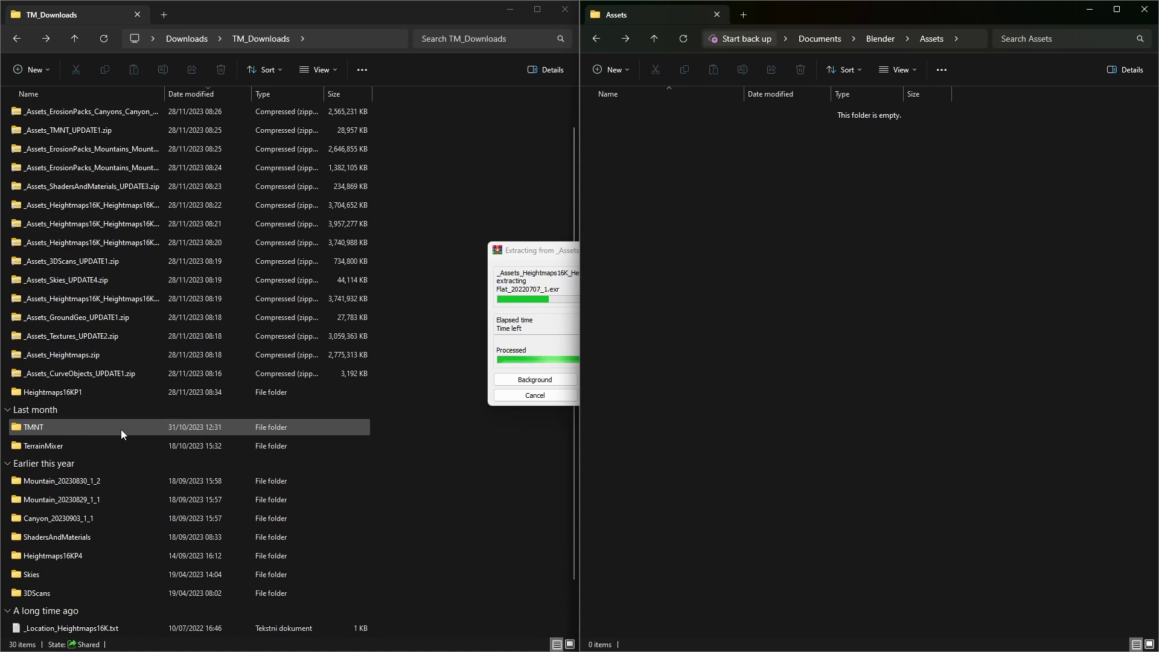
Step: Delete all zip archives from TM_Downloads, from TerrainMixer_20231031.zip through _Assets_CurveObjects_UPDATE1.zip
scroll(469, 359, "up", 3)
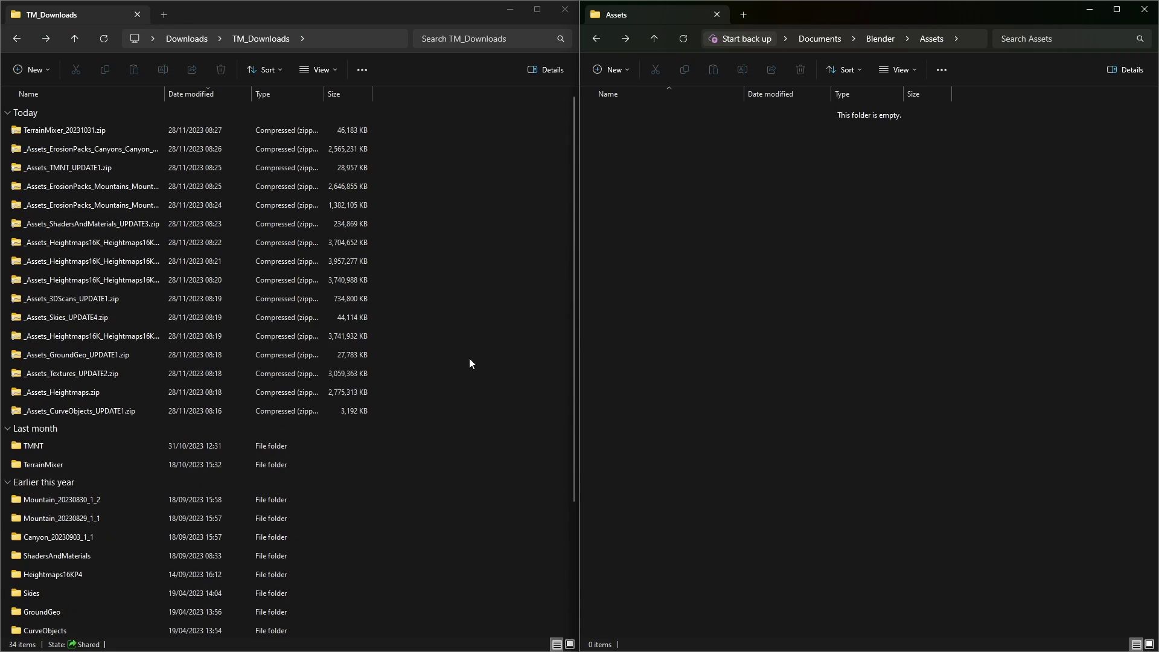
left_click(117, 134)
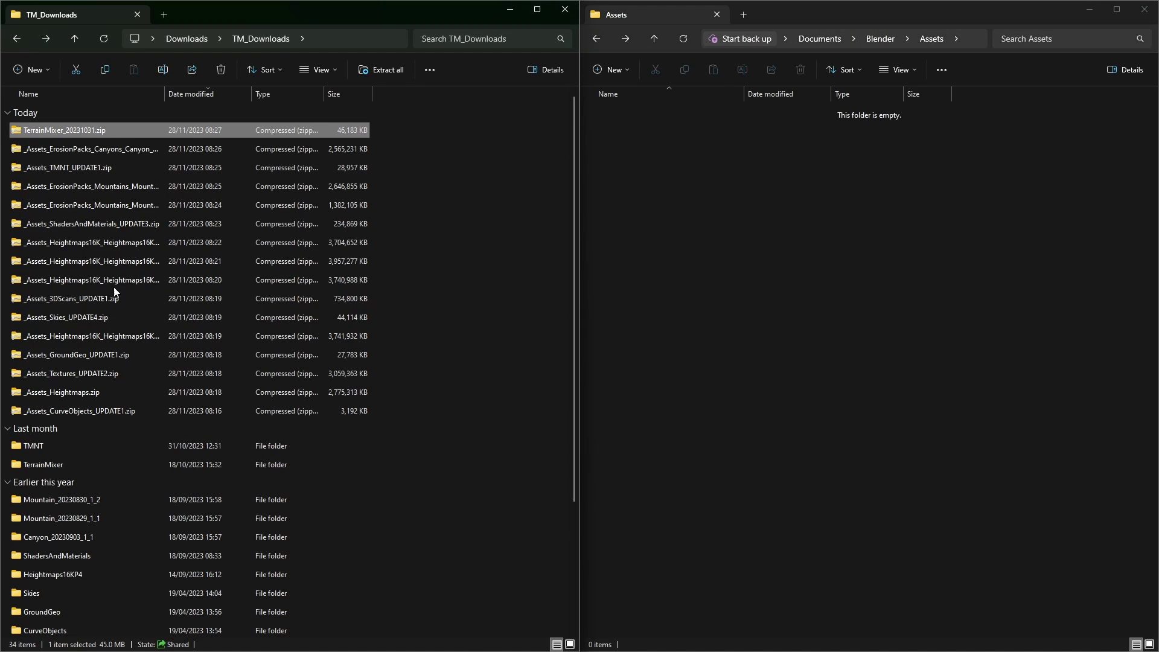
left_click(85, 410, "shift")
key("Delete")
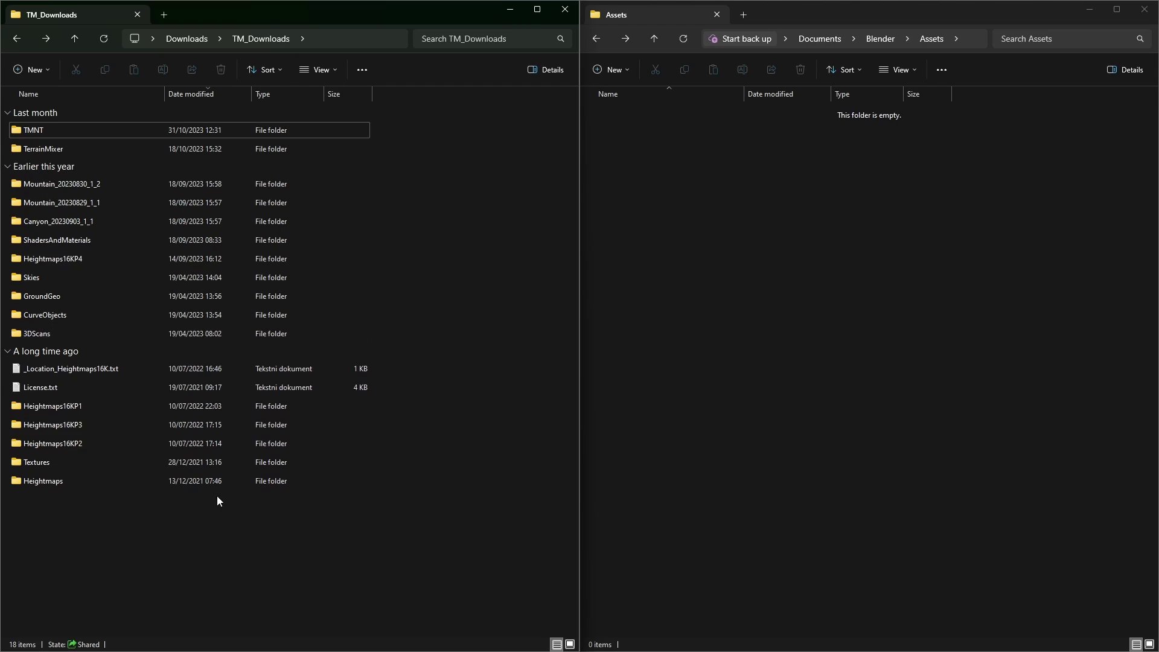
Step: Copy the extracted TerrainMixer folder into Documents > Blender > Assets and open the copy
left_click_drag(81, 149, 710, 258)
double_click(688, 113)
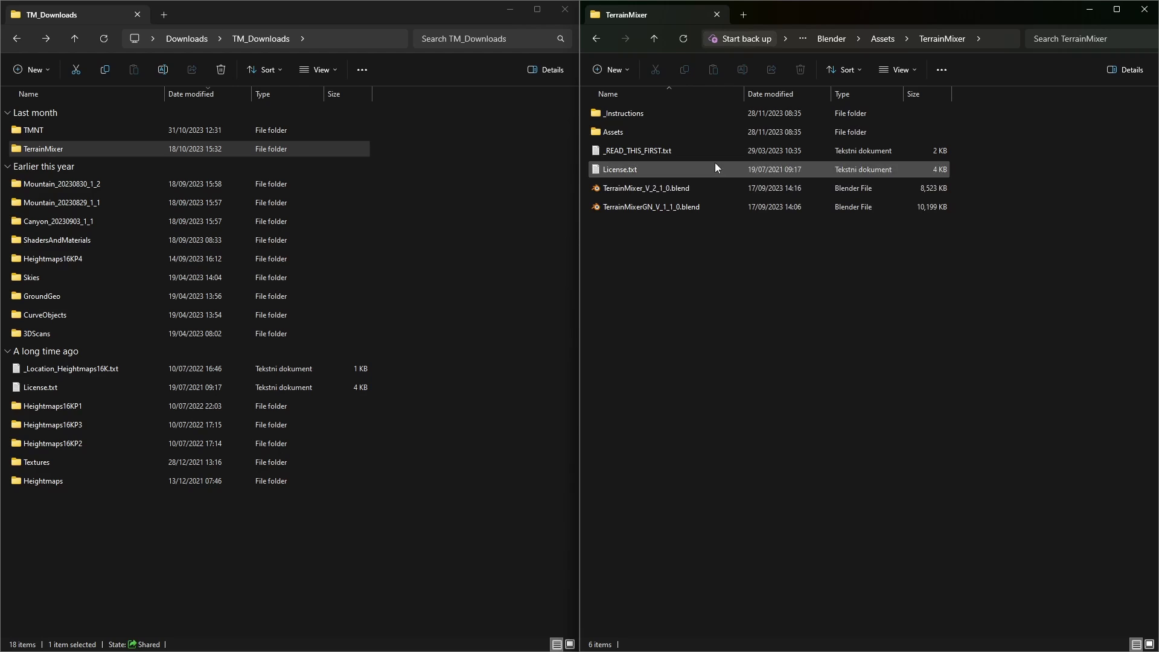
Step: Open the Assets folder inside TerrainMixer and look inside its ErosionPacks and Heightmaps16K subfolders
double_click(632, 131)
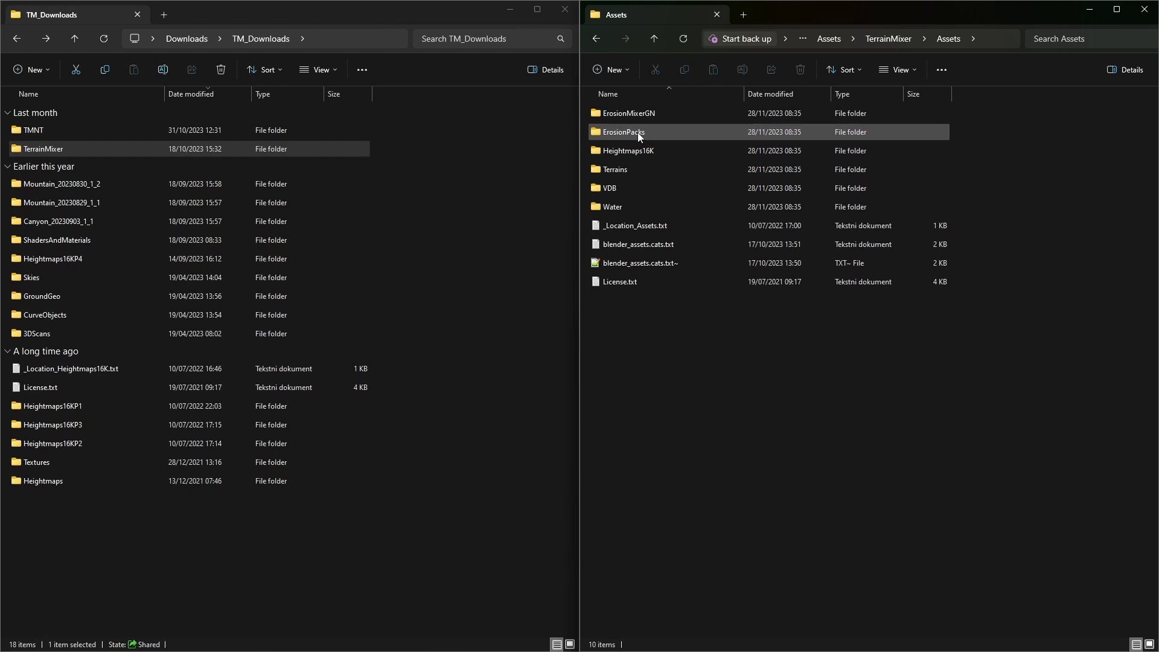
double_click(661, 137)
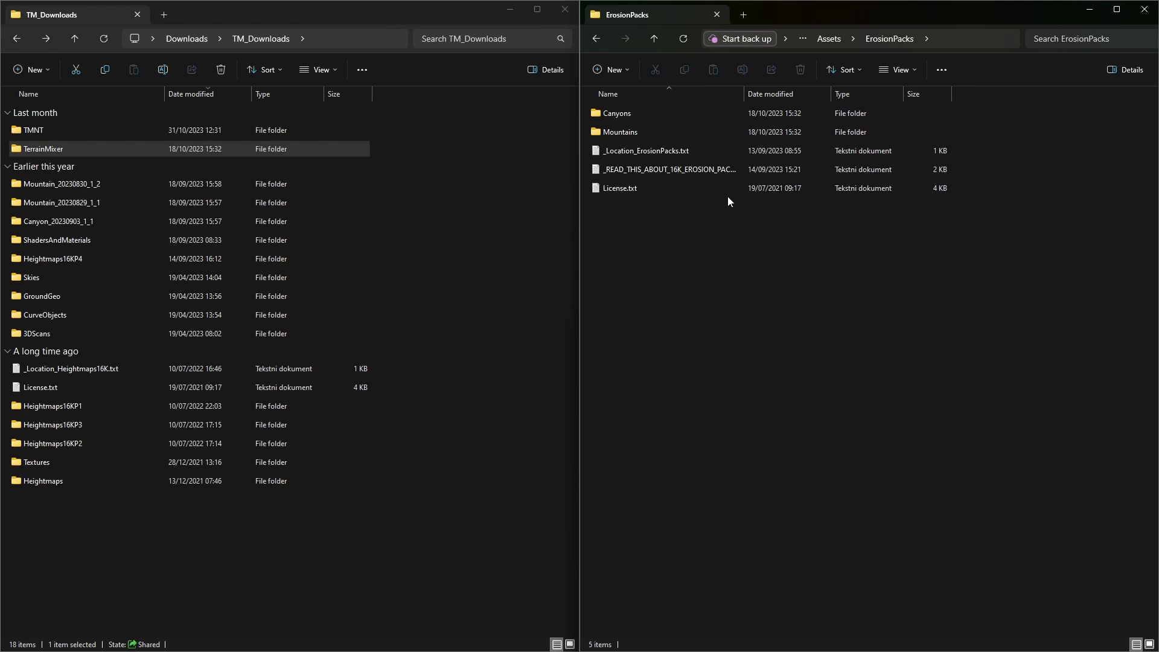
left_click(595, 38)
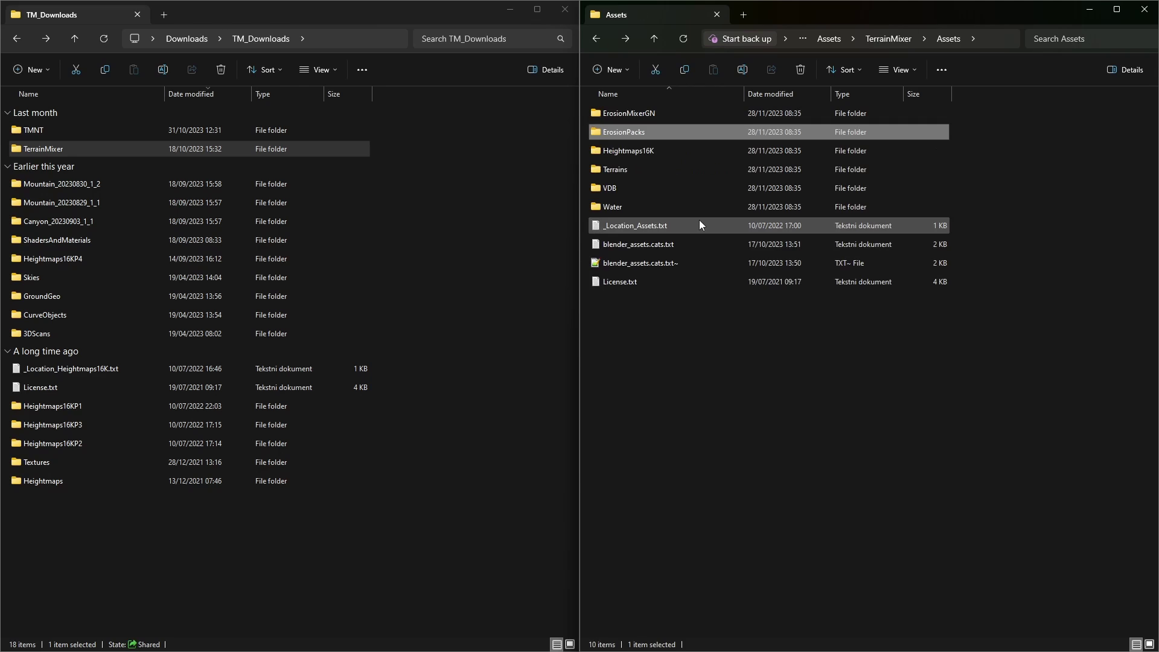
double_click(626, 152)
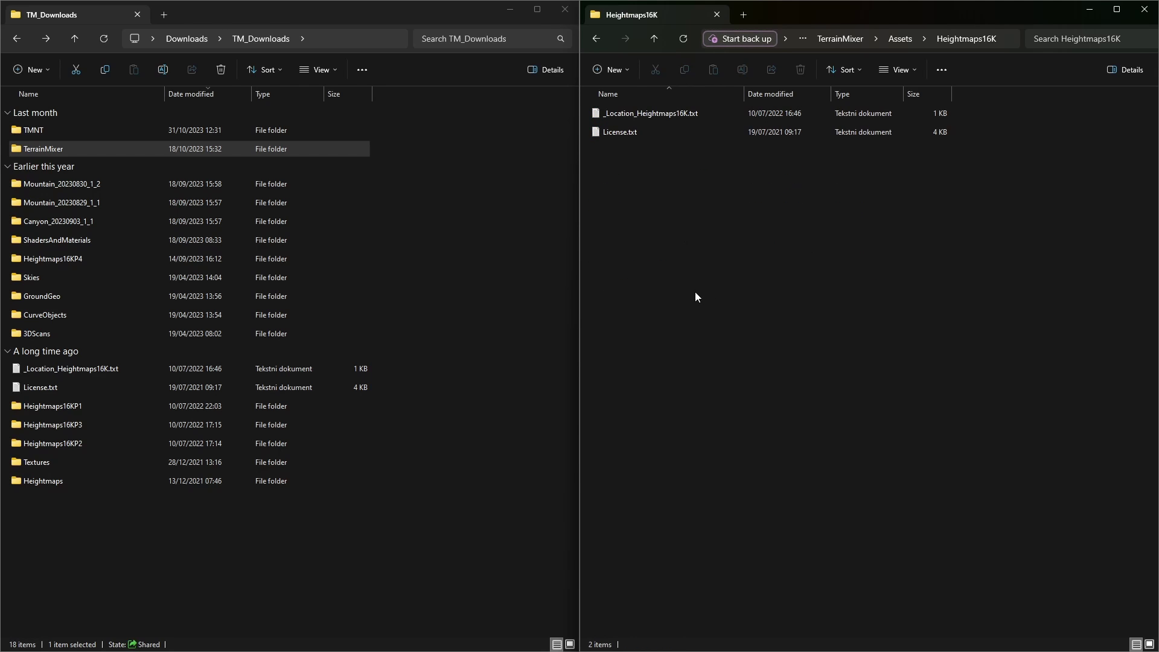
left_click(599, 41)
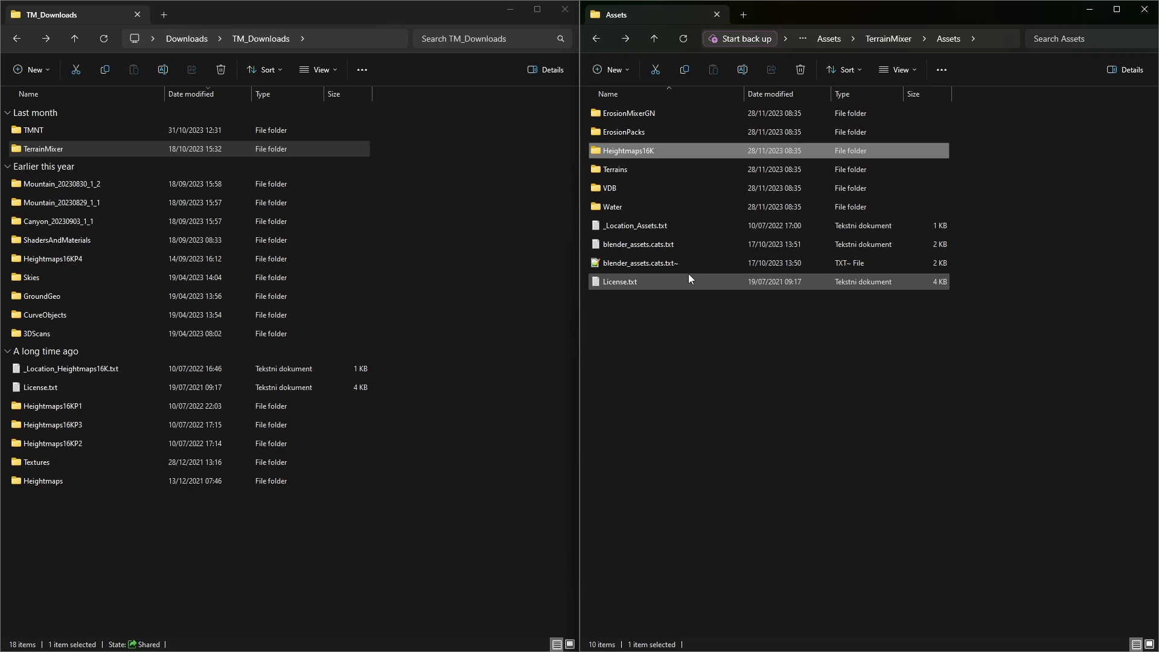
Step: Move the Heightmaps16KP1, Heightmaps16KP2, Heightmaps16KP3 and Heightmaps16KP4 folders from TM_Downloads into TerrainMixer > Assets > Heightmaps16K
double_click(640, 150)
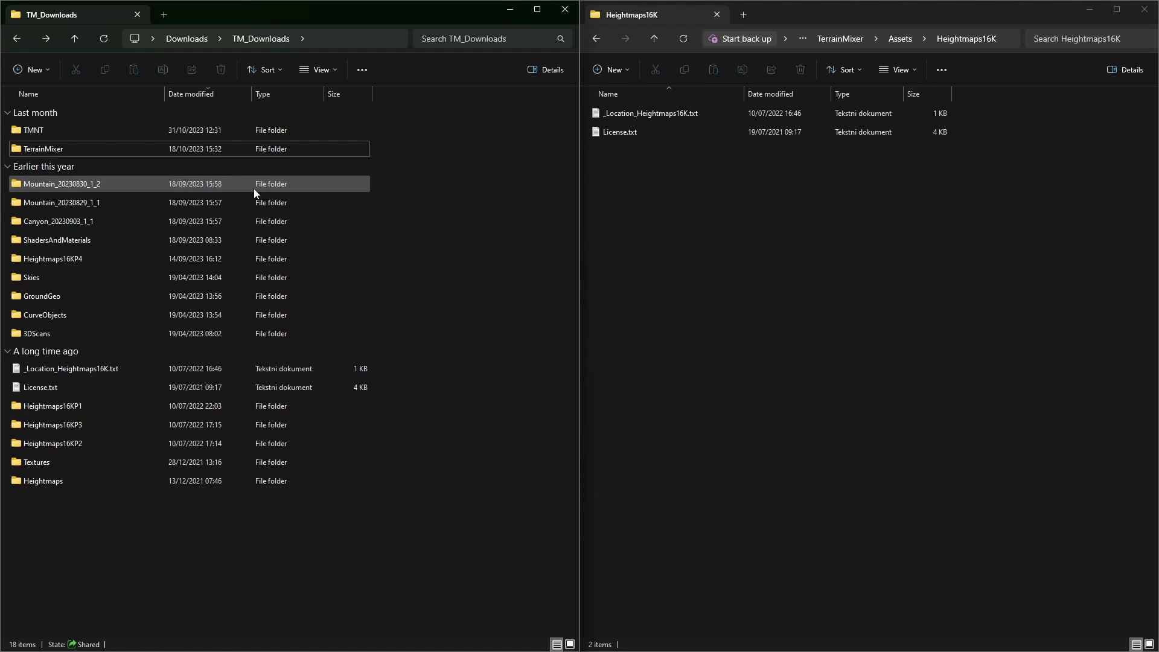
left_click(53, 405)
left_click(53, 443, "shift")
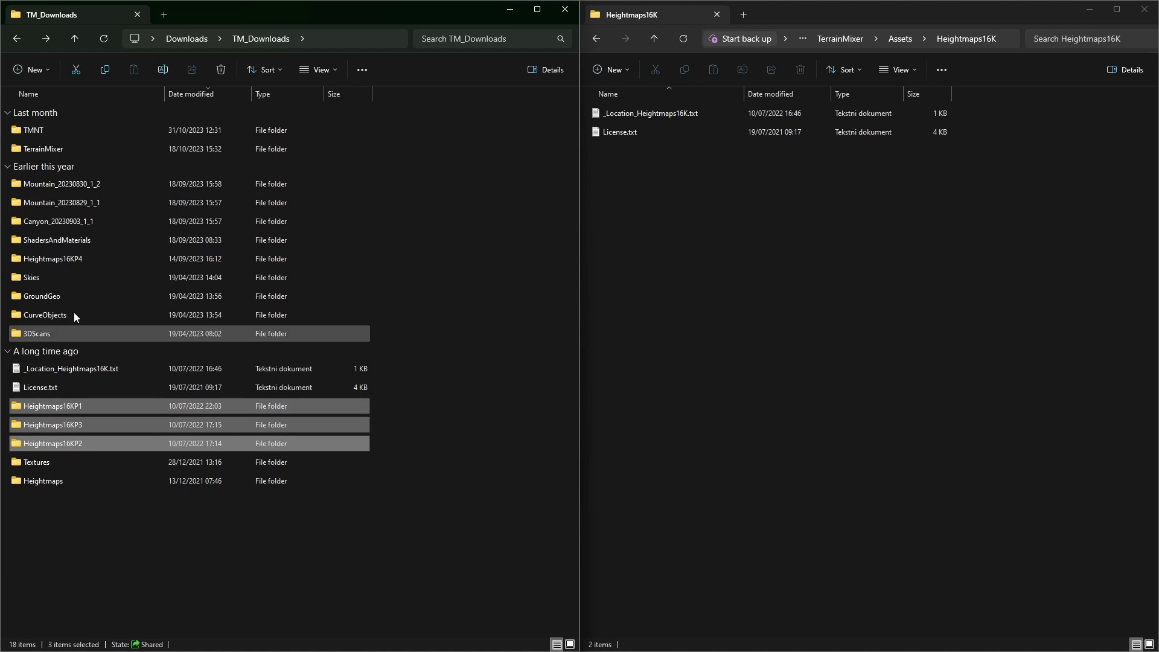
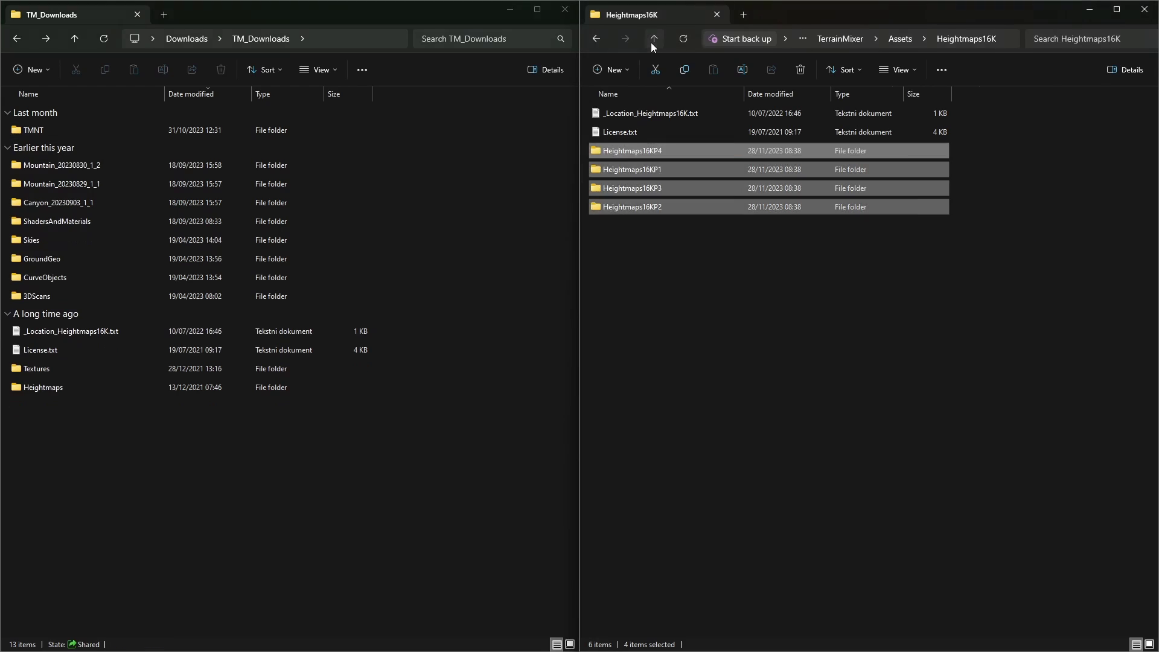
Step: Move TMNT, ShadersAndMaterials, Skies, GroundGeo, CurveObjects, 3DScans, Textures and Heightmaps from TM_Downloads into TerrainMixer > Assets
left_click(45, 130)
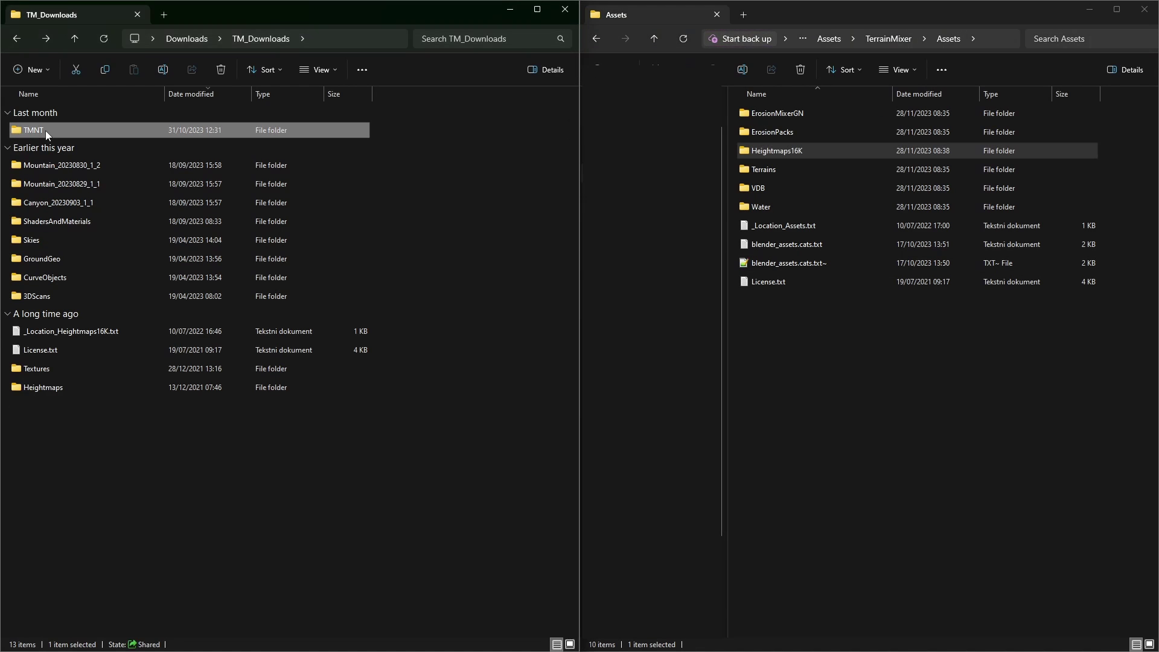
left_click(64, 223, "ctrl")
left_click(70, 240, "ctrl")
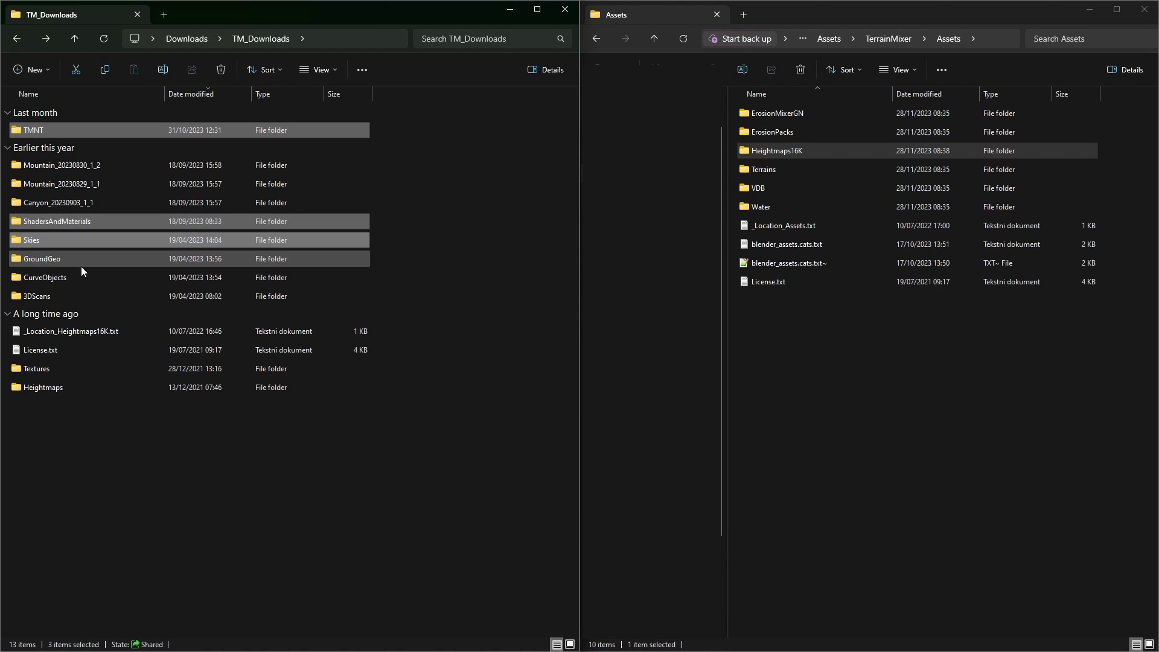
left_click(81, 264, "ctrl")
left_click(80, 279, "ctrl")
left_click(63, 295, "ctrl")
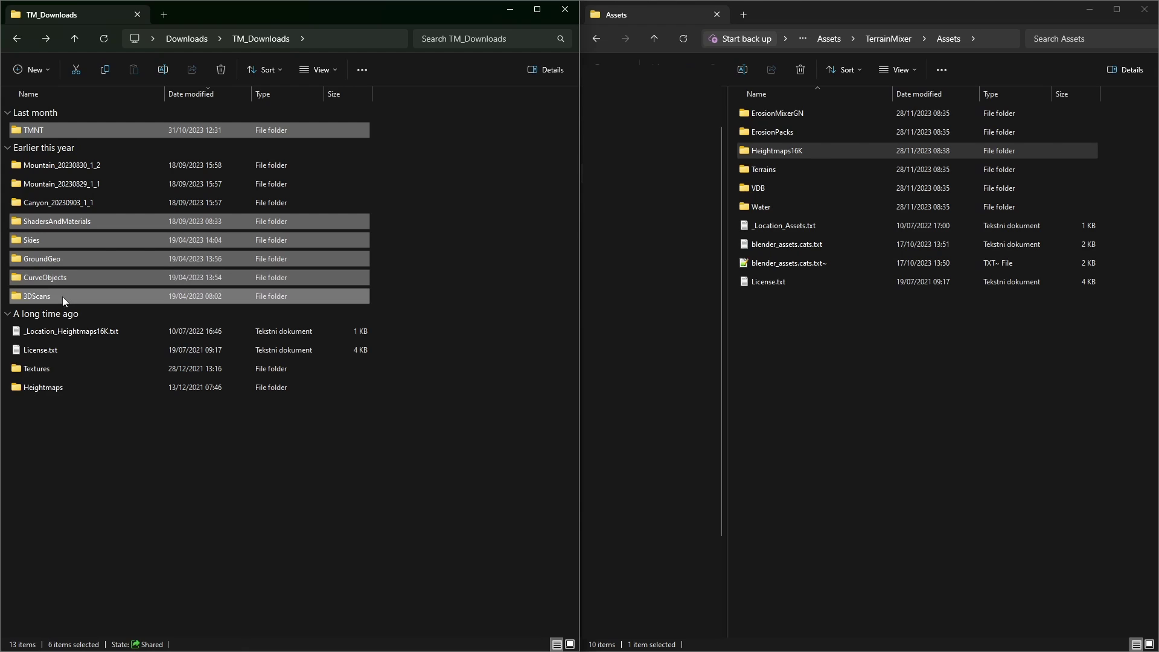
left_click(56, 364, "ctrl")
left_click(49, 387, "ctrl")
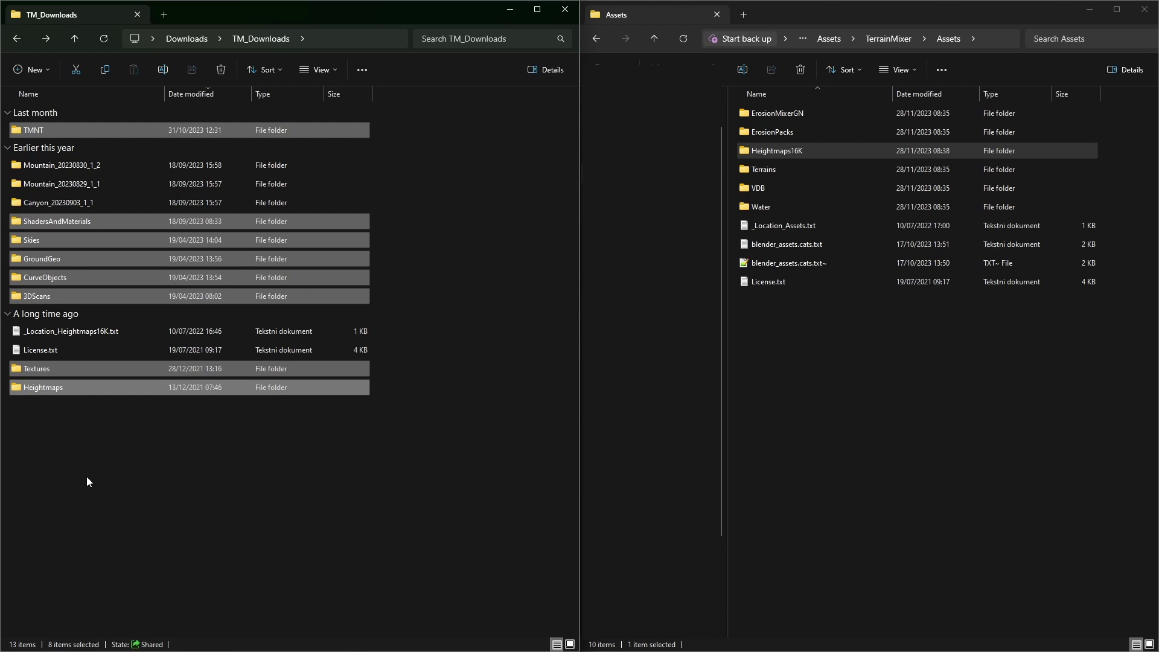
left_click(896, 371)
key("ctrl+v")
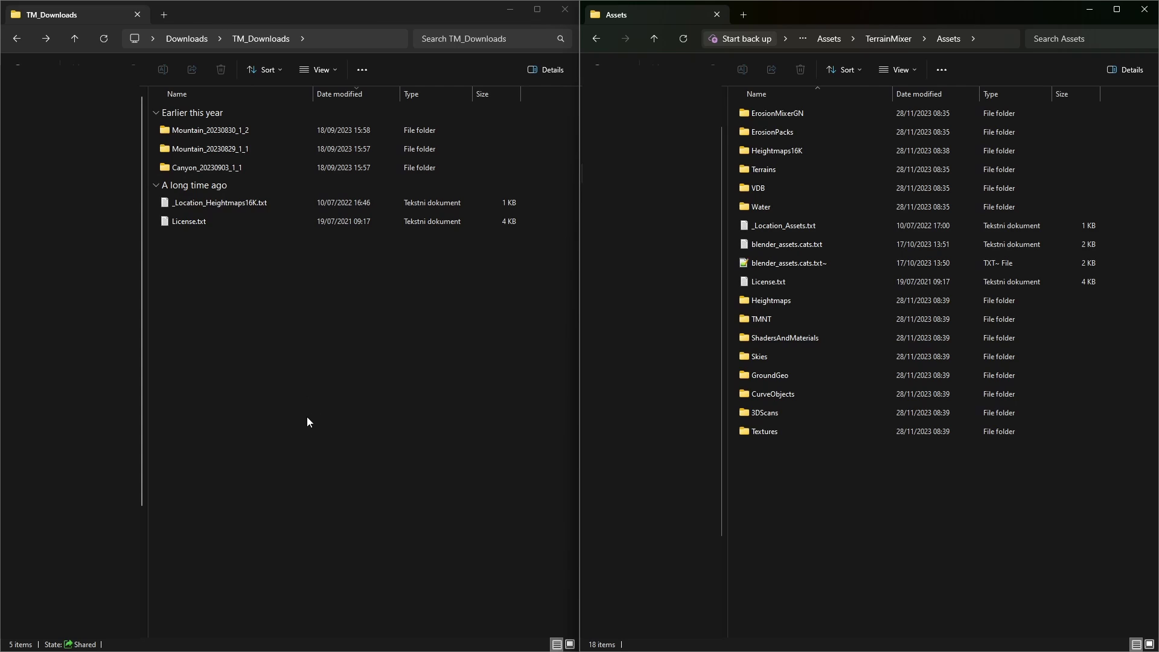
Step: Move the Canyon_20230903_1_1 folder from TM_Downloads into the Canyons folder of ErosionPacks
double_click(805, 132)
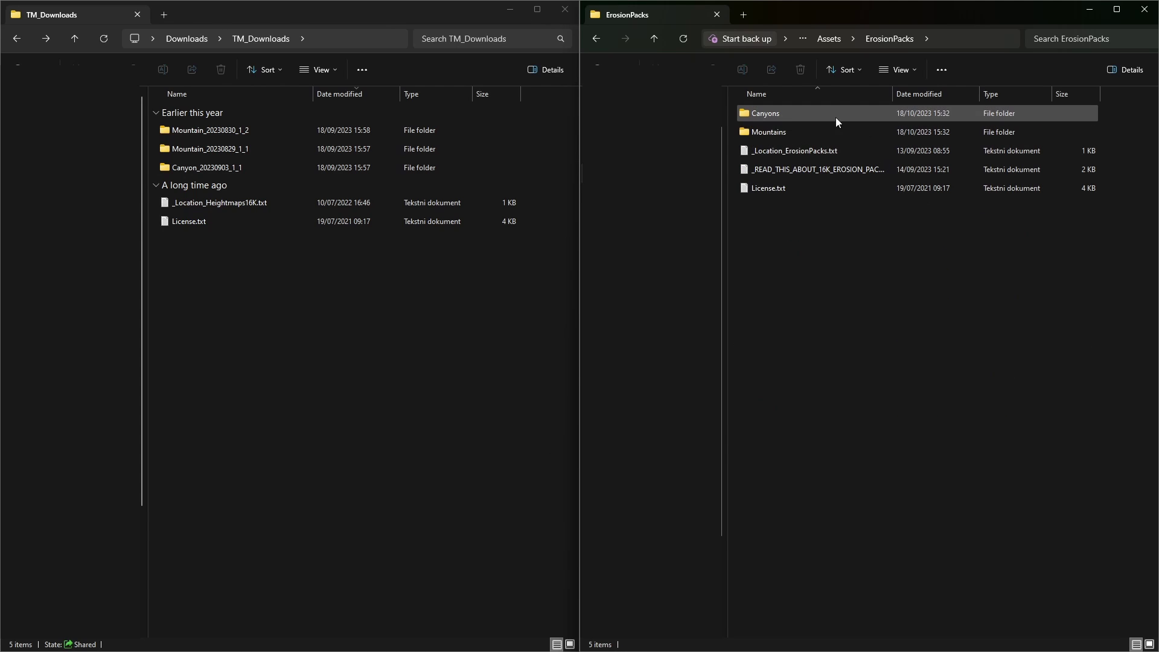
double_click(806, 120)
left_click(196, 168)
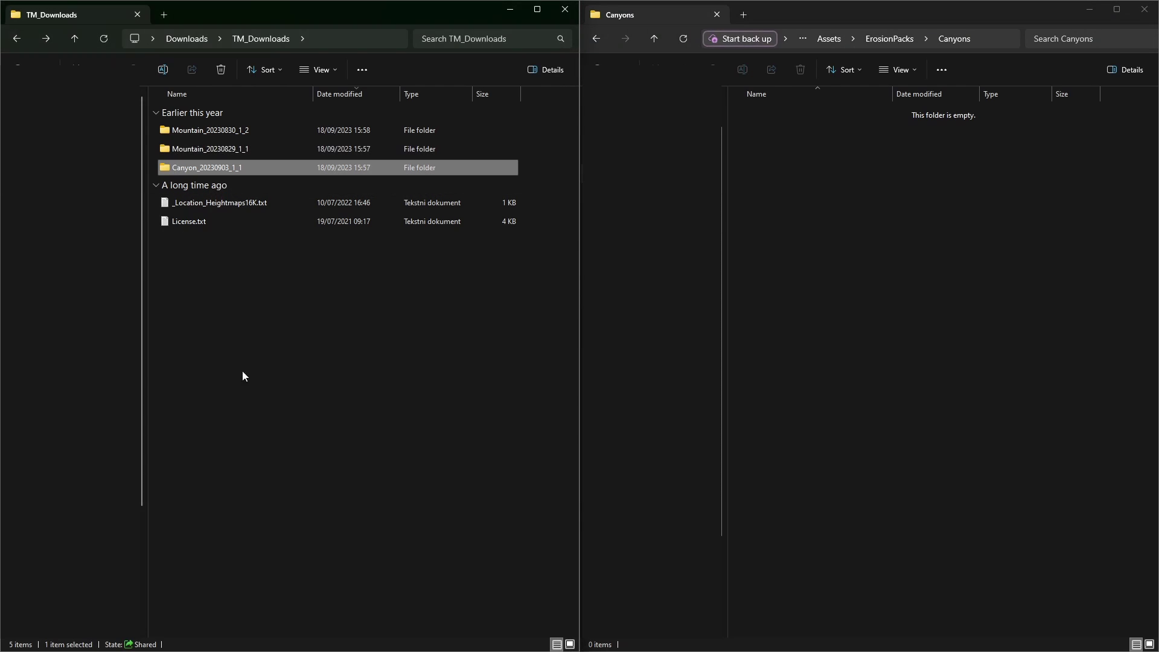
key("ctrl+c")
left_click(822, 336)
key("ctrl+v")
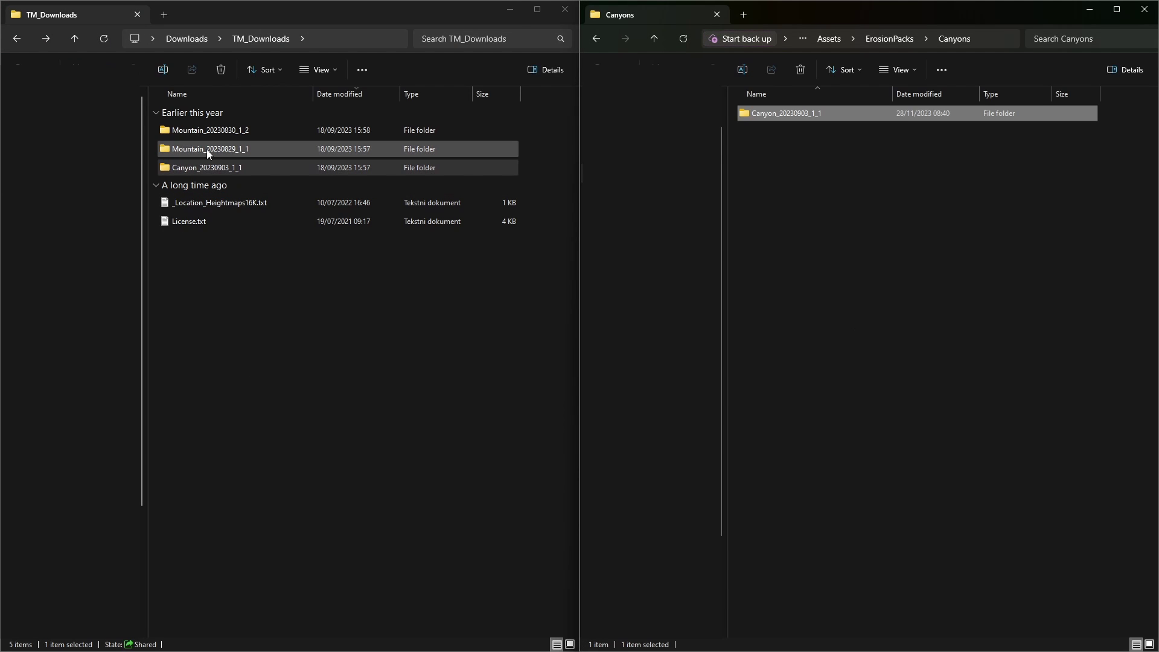
Step: Move the Mountain_20230829_1_1 and Mountain_20230830_1_2 folders from TM_Downloads into the Mountains folder of ErosionPacks
left_click(596, 39)
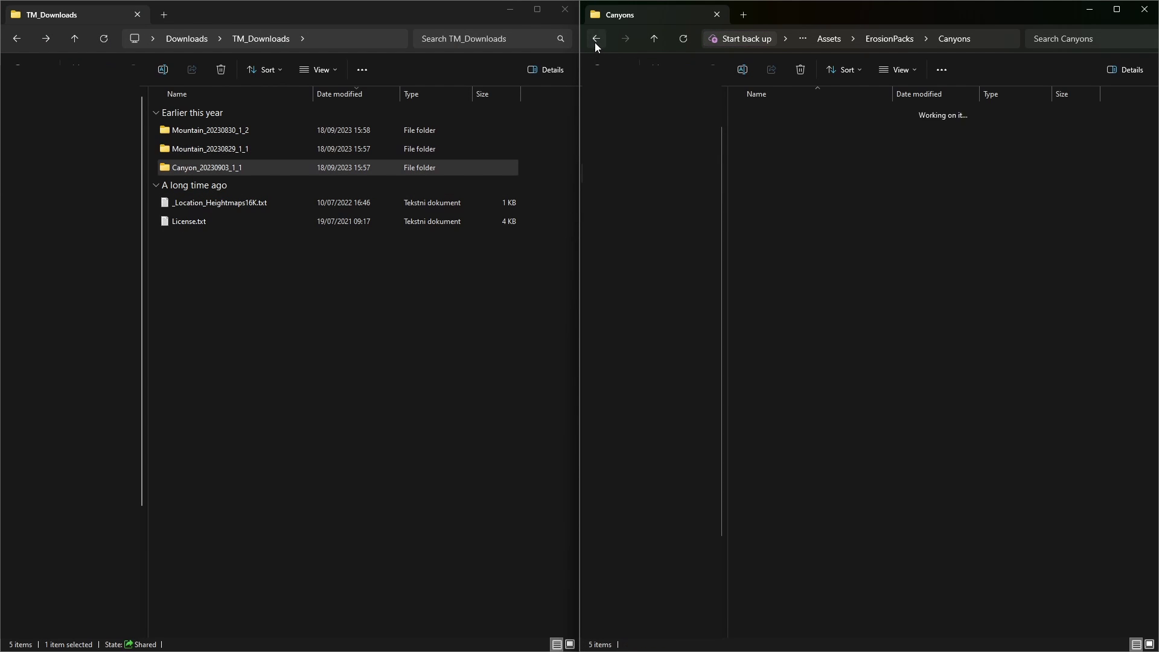
left_click(210, 150)
left_click(210, 131, "shift")
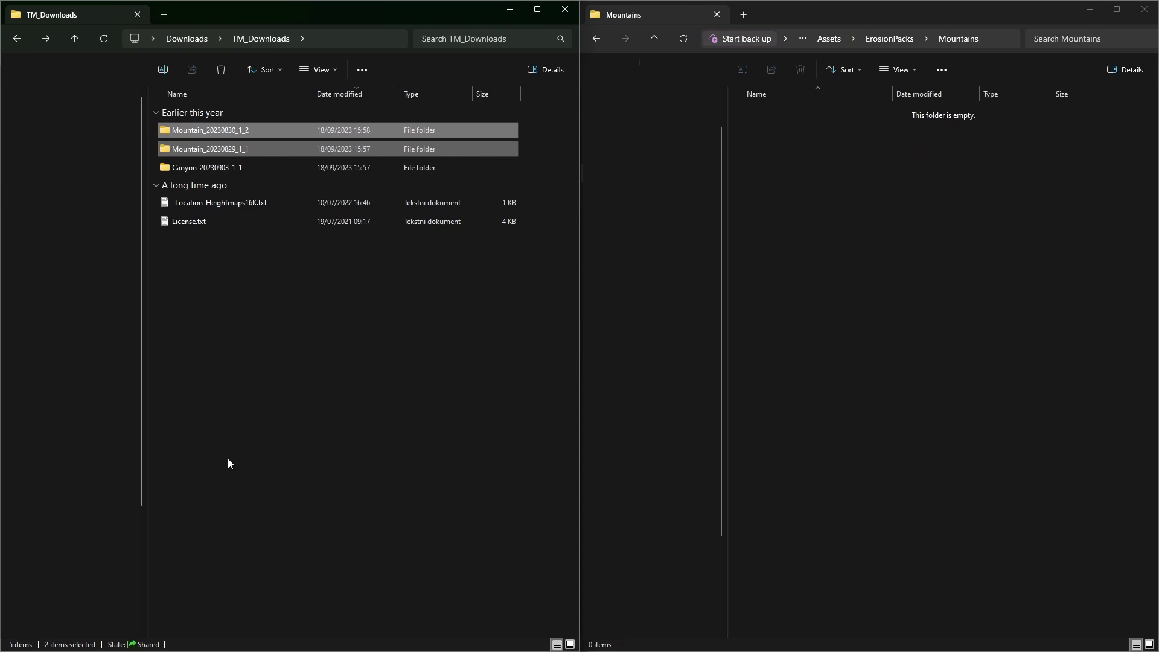
key("ctrl+x")
left_click(855, 224)
key("ctrl+v")
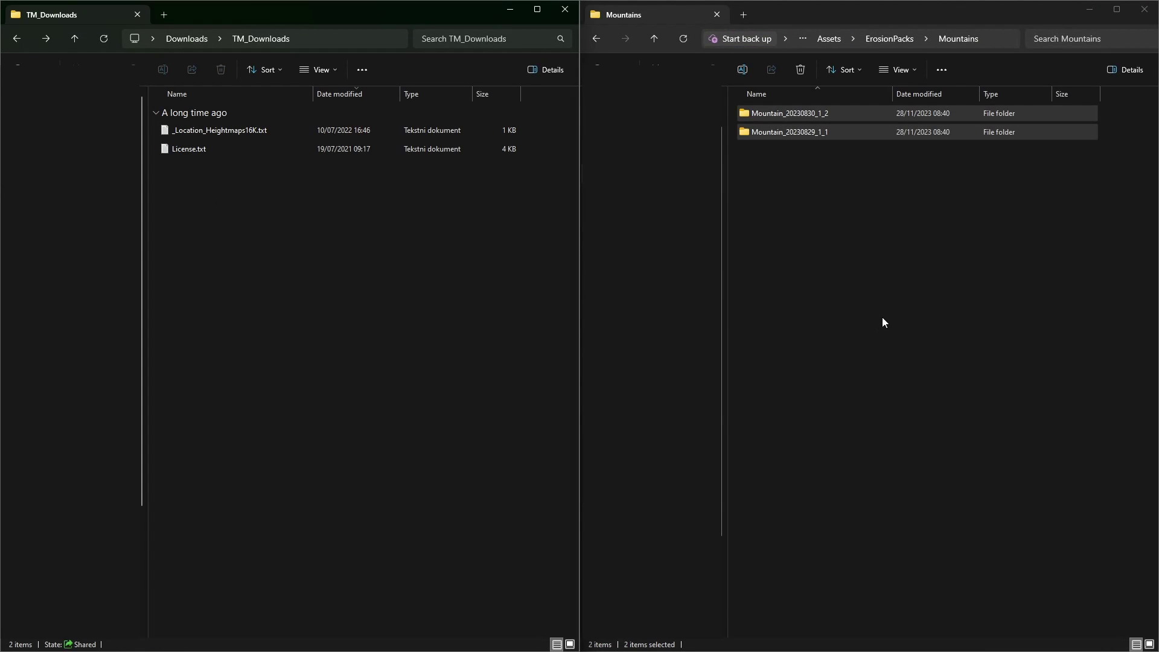
Step: Return to the TerrainMixer > Assets folder and select its folder path for copying
key("alt+Up")
key("alt+Up")
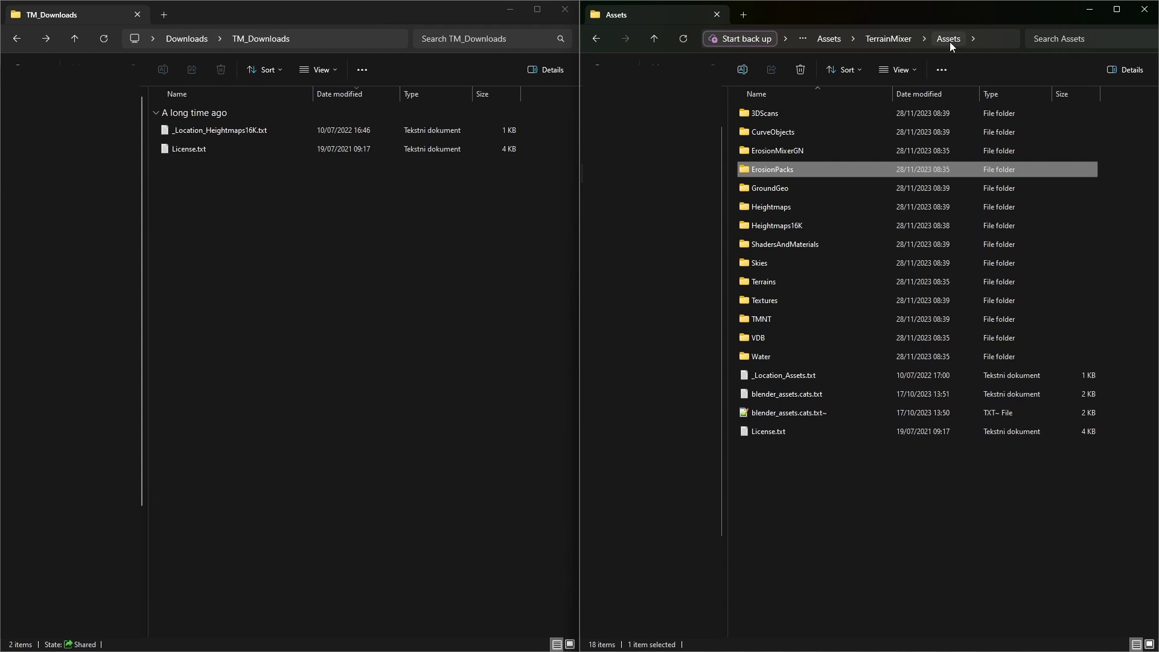
left_click(921, 507)
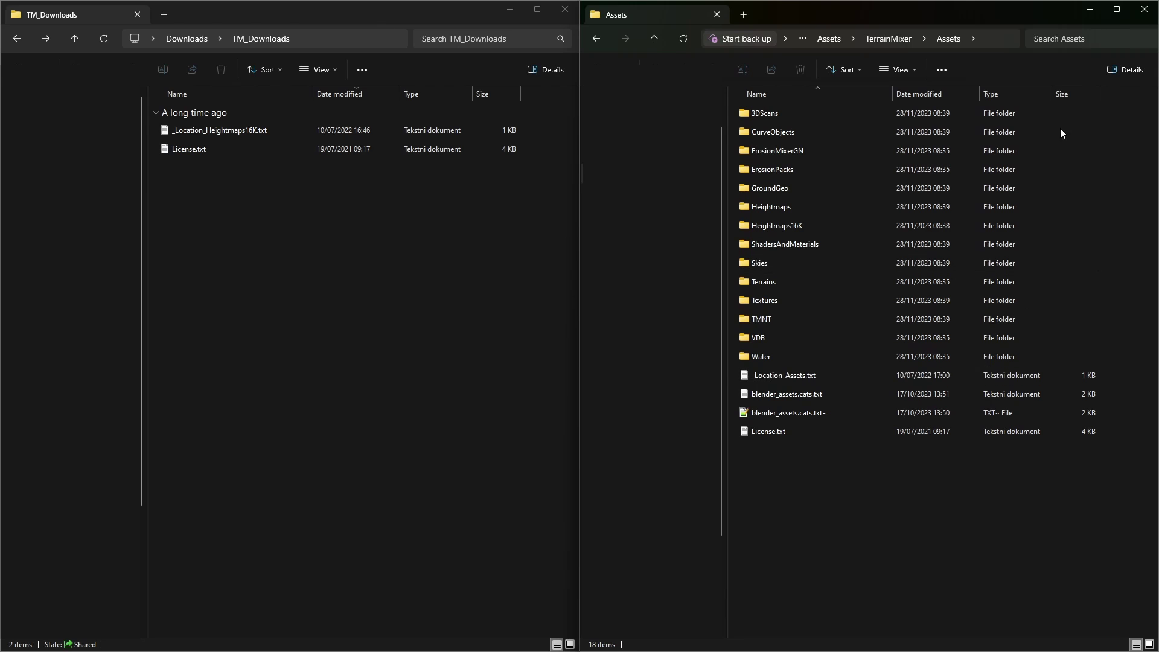
left_click(901, 37)
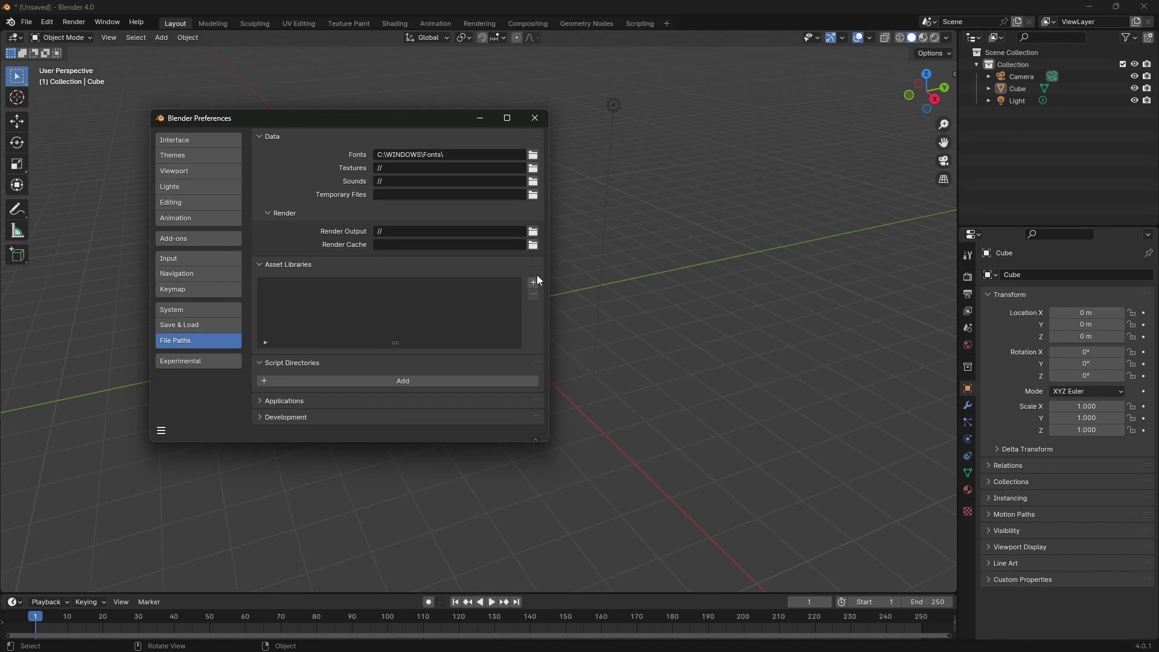
Step: In Blender's file path preferences, add the Documents\Blender\Assets\TerrainMixer\Assets folder as an asset library and close the preferences
left_click(534, 282)
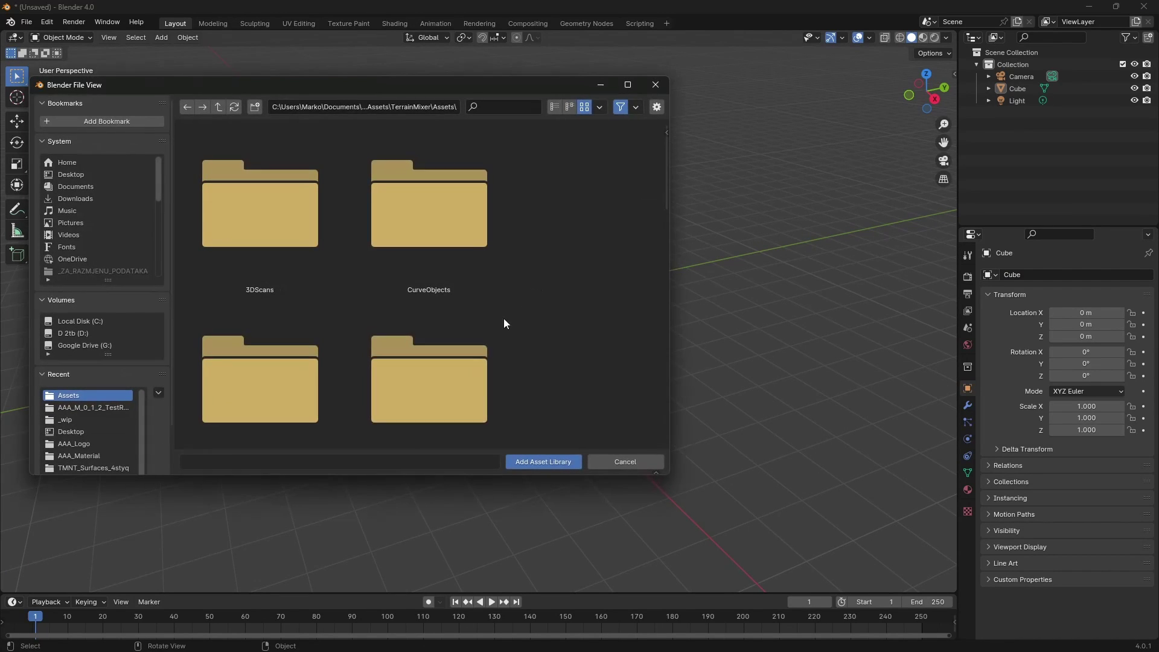
left_click(399, 106)
key("End")
key("BackSpace")
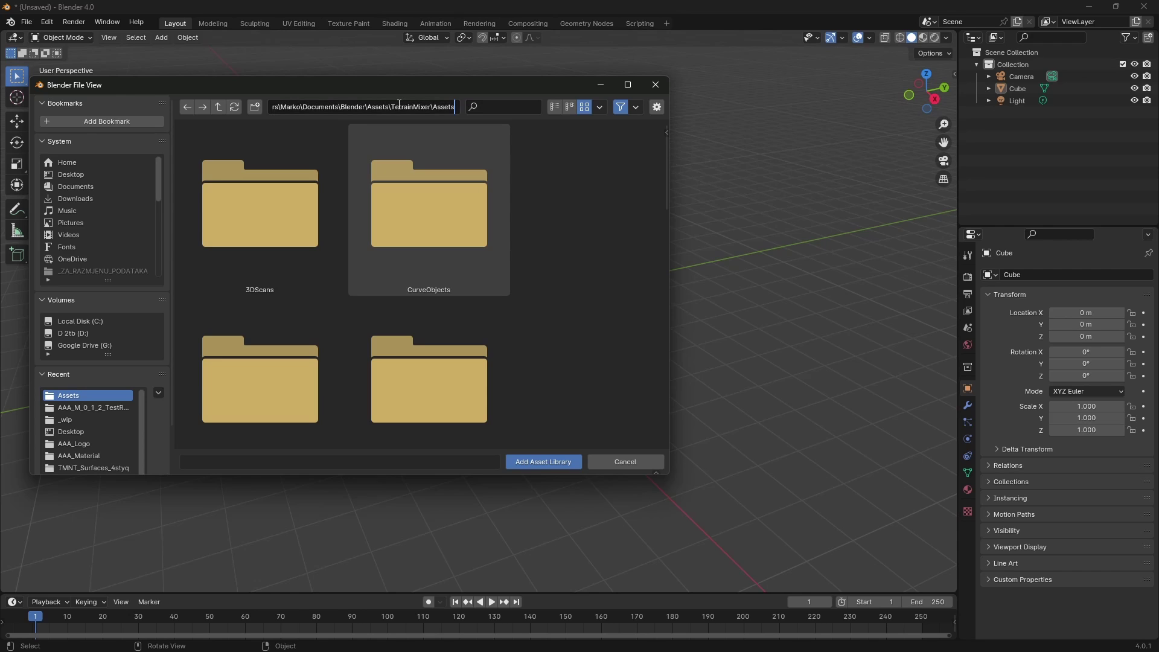
left_click(516, 461)
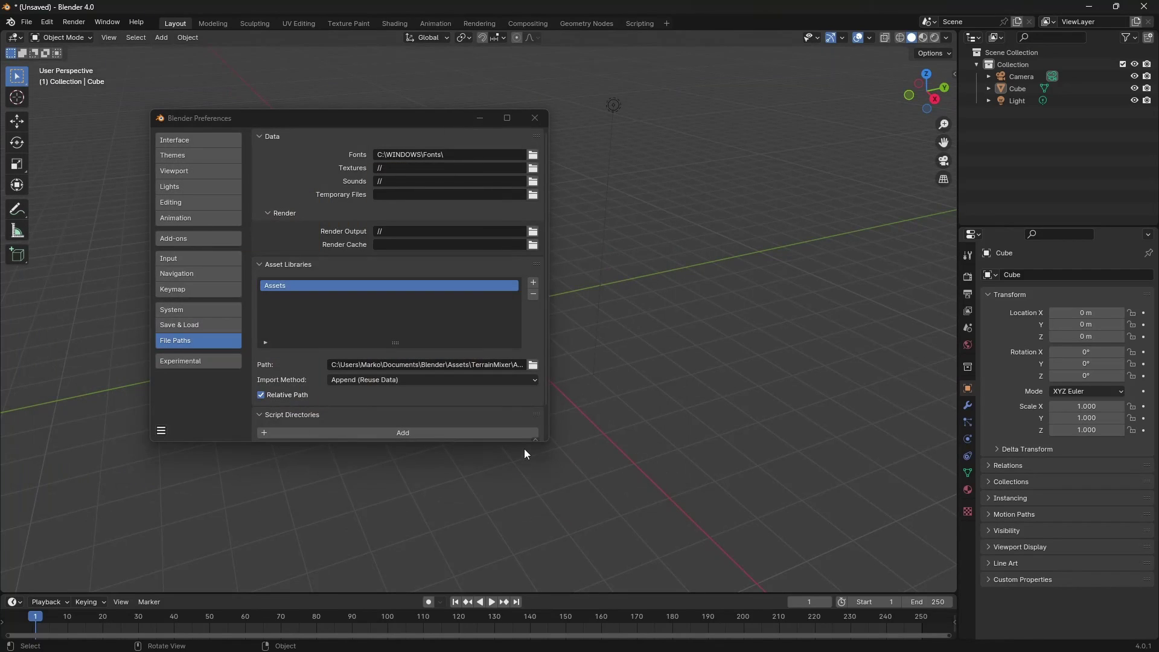
left_click(535, 117)
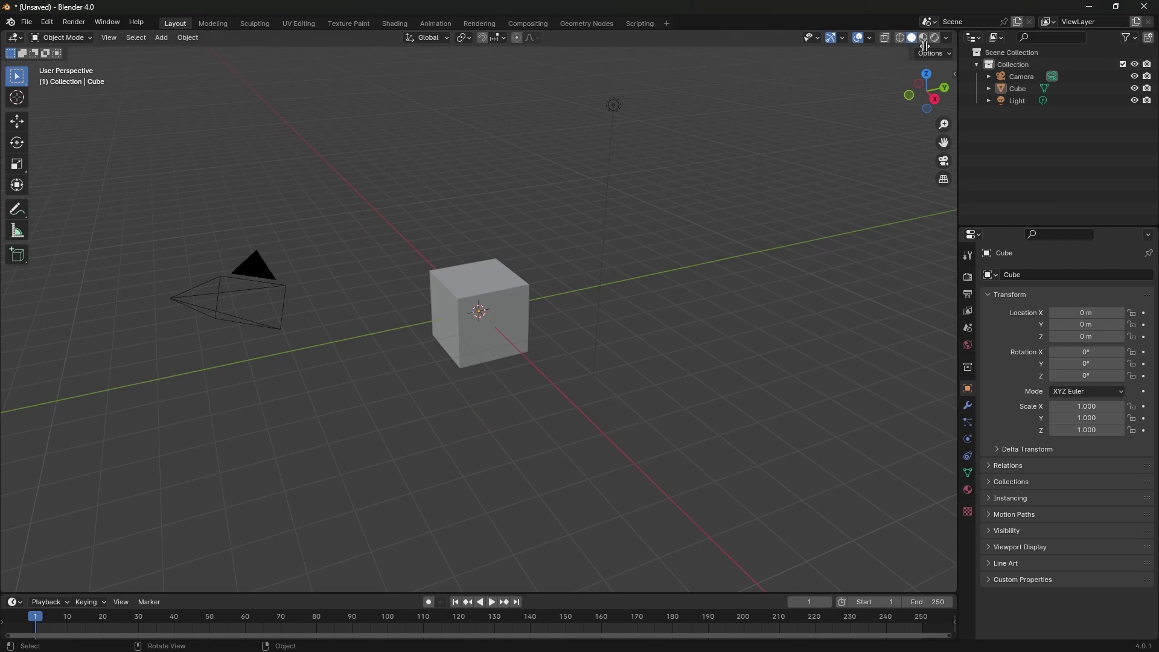
Step: Split the 3D viewport vertically into two halves and turn the right half into an Asset Browser
left_click_drag(953, 53, 477, 107)
left_click(491, 38)
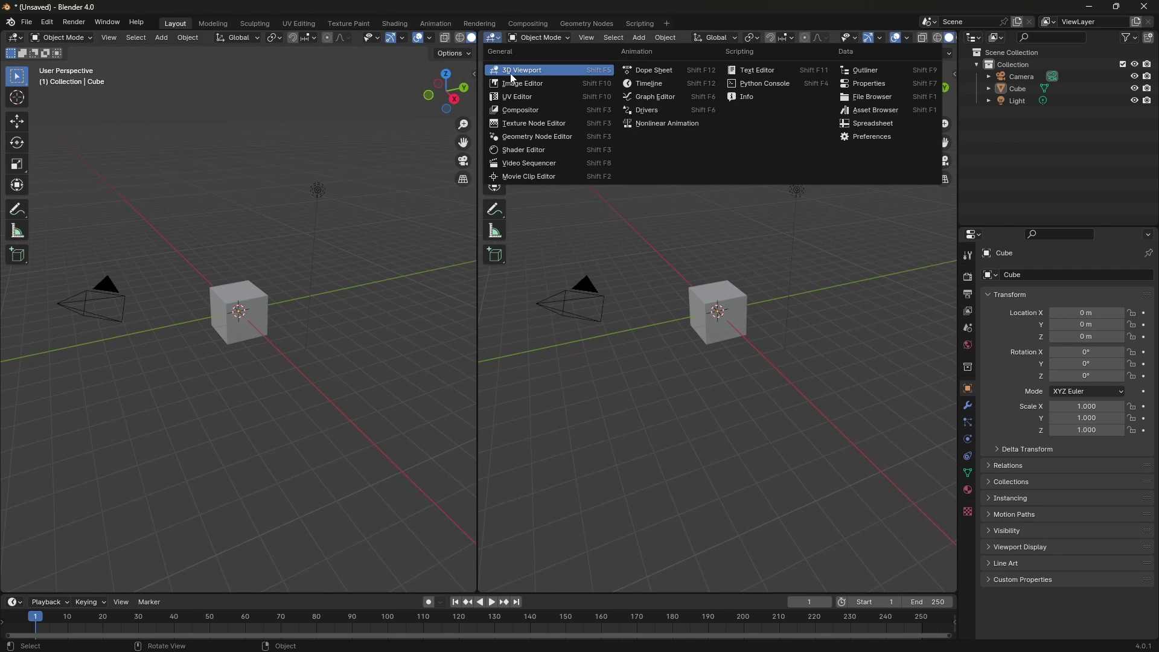
left_click(894, 110)
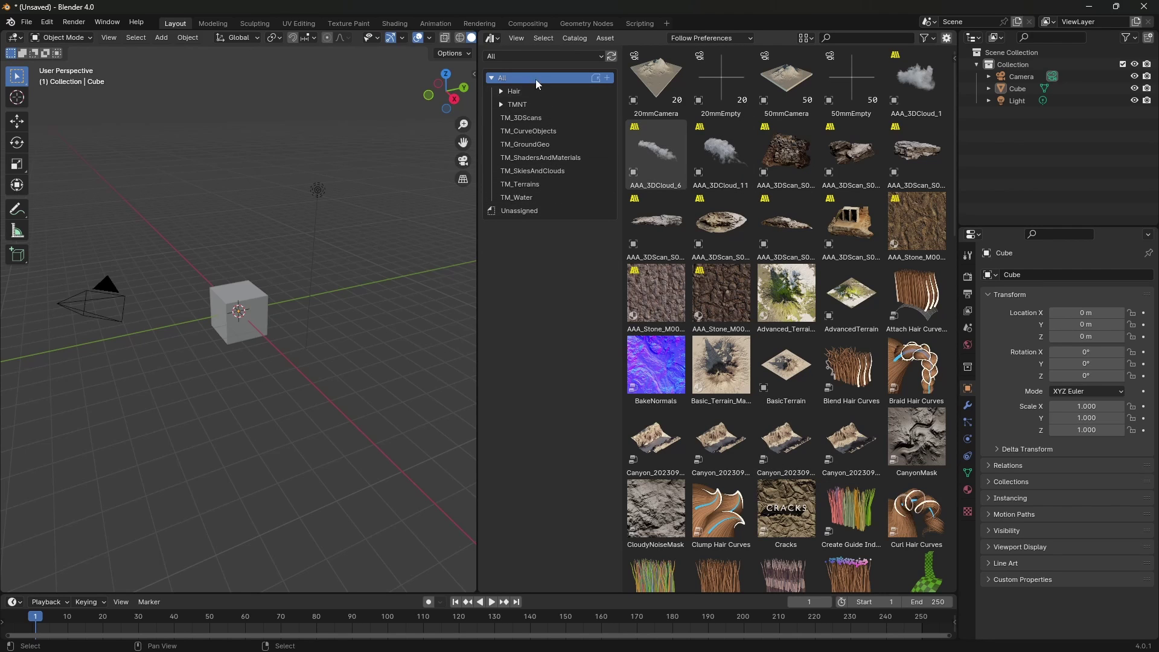
Step: Expand the TMNT catalog and browse the assets in its subcatalogs, from Cameras through Terrain Tools (Edit)
left_click(503, 105)
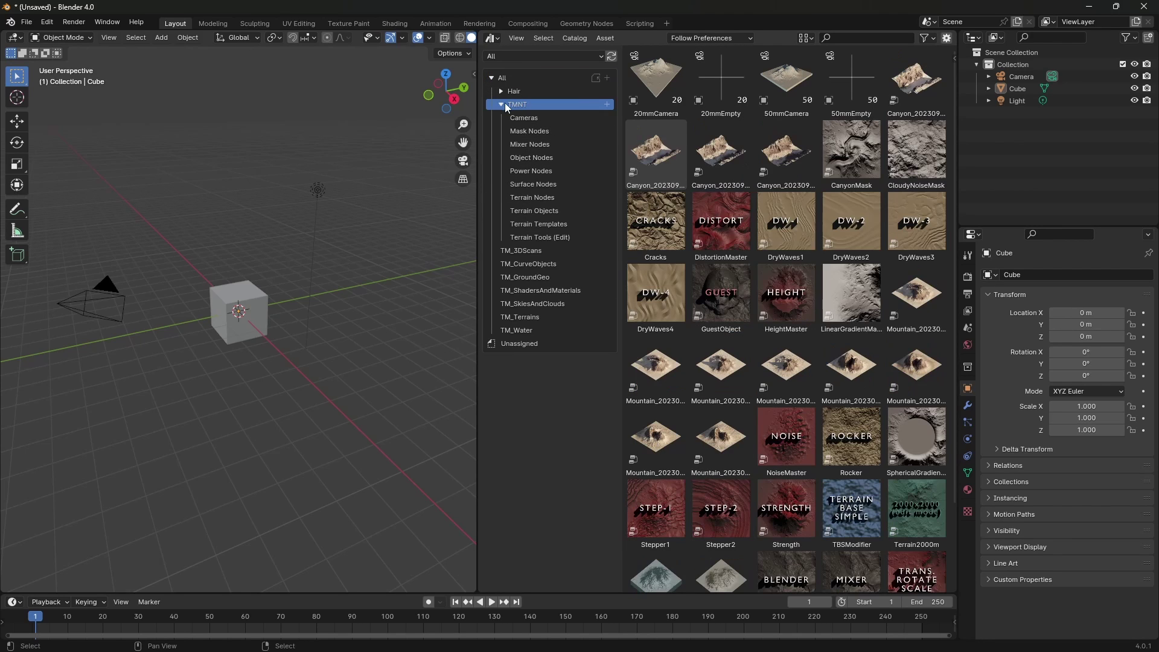
left_click(537, 118)
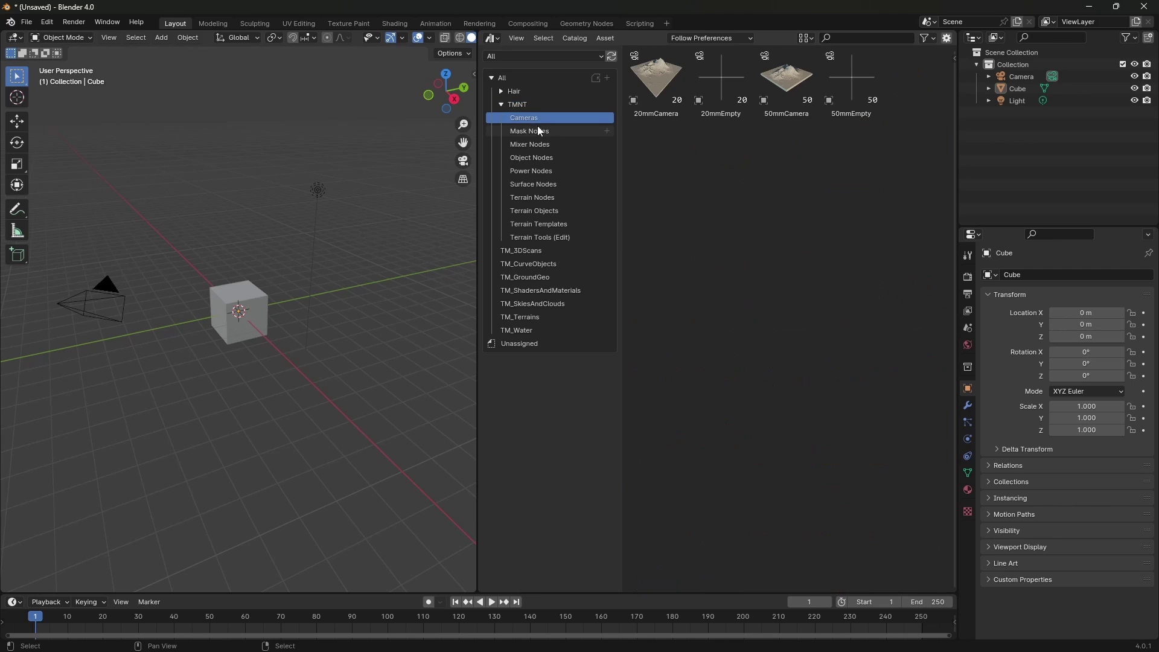
left_click(539, 131)
left_click(544, 144)
left_click(547, 158)
left_click(545, 170)
left_click(544, 184)
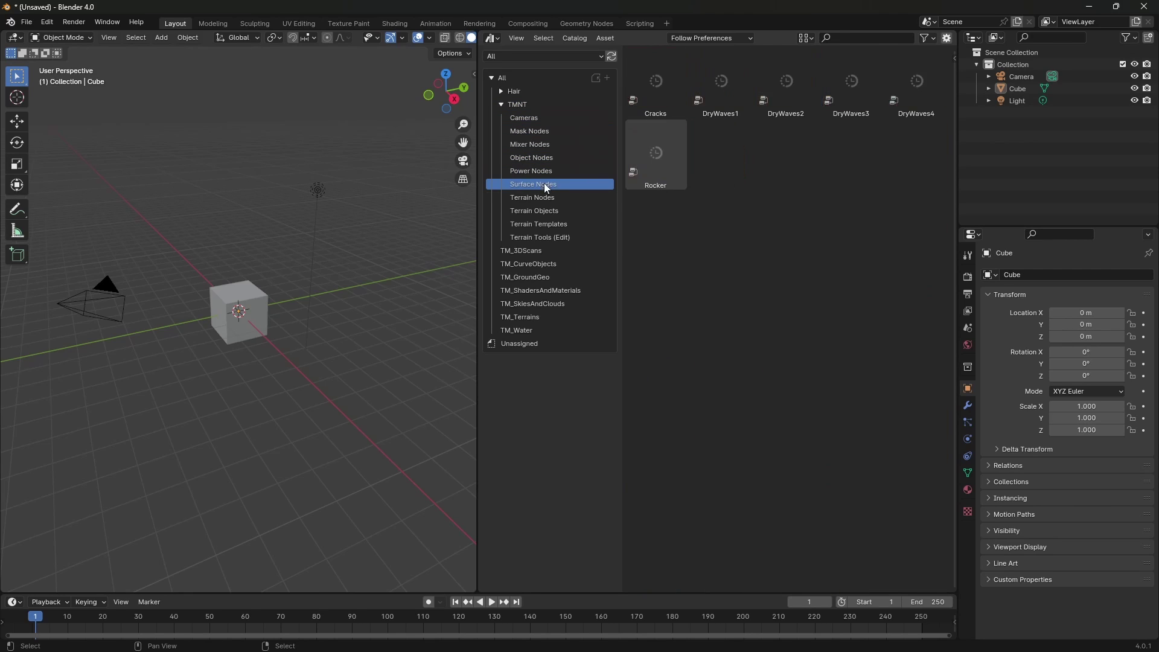
left_click(542, 197)
left_click(543, 210)
left_click(542, 224)
left_click(541, 237)
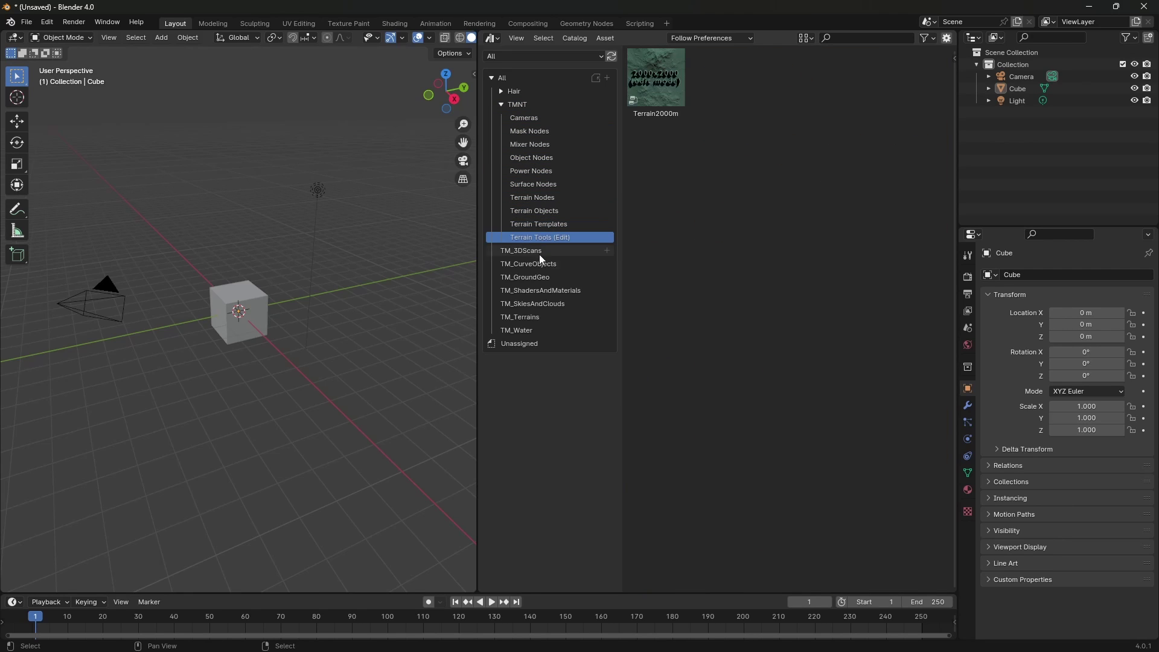
Step: Browse the assets in the TM_ catalogs, from TM_3DScans through TM_Water, and revisit TM_SkiesAndClouds, TM_GroundGeo and TM_CurveObjects
left_click(514, 250)
left_click(526, 265)
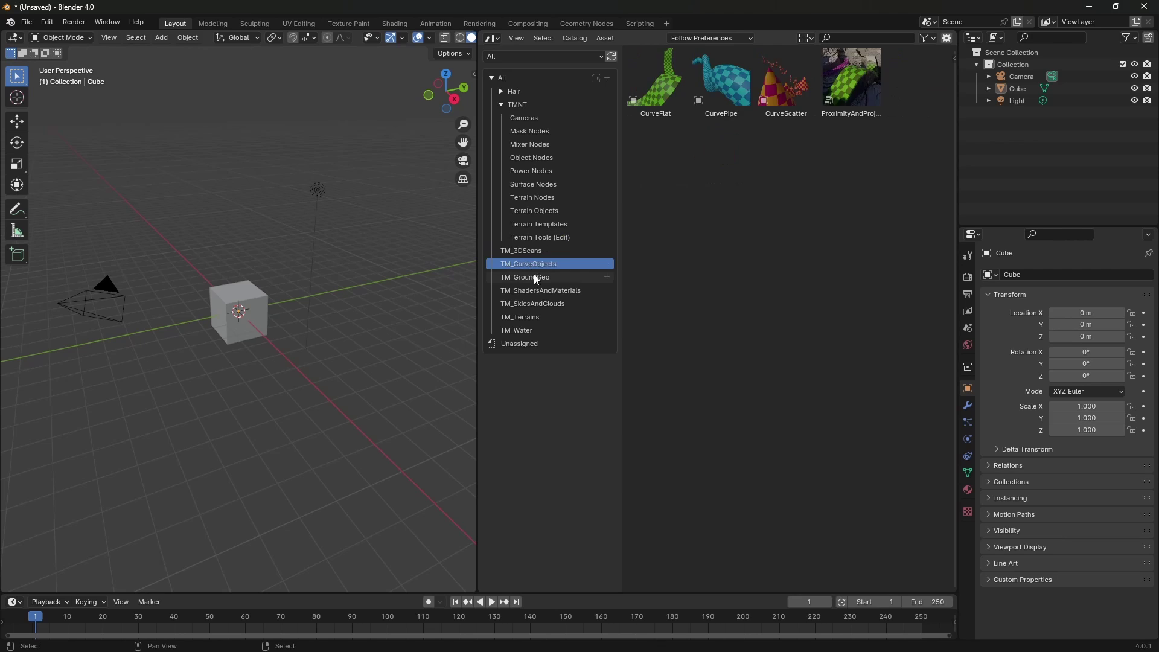
left_click(534, 277)
left_click(538, 291)
left_click(537, 302)
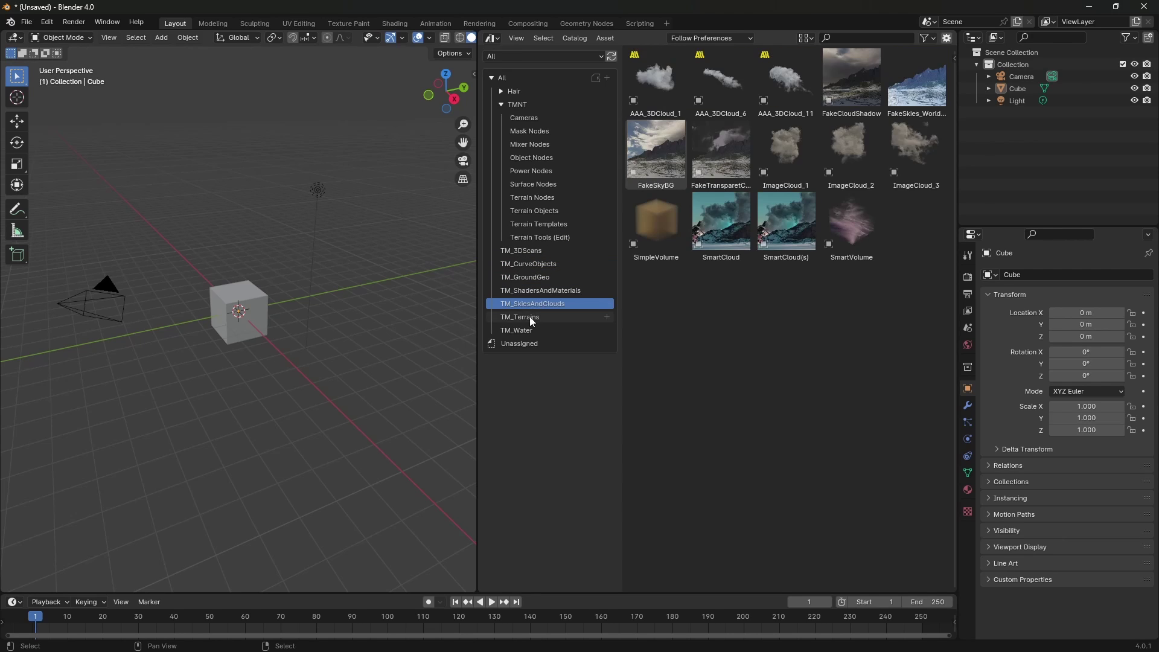
left_click(530, 317)
left_click(522, 331)
left_click(525, 303)
left_click(522, 277)
left_click(520, 263)
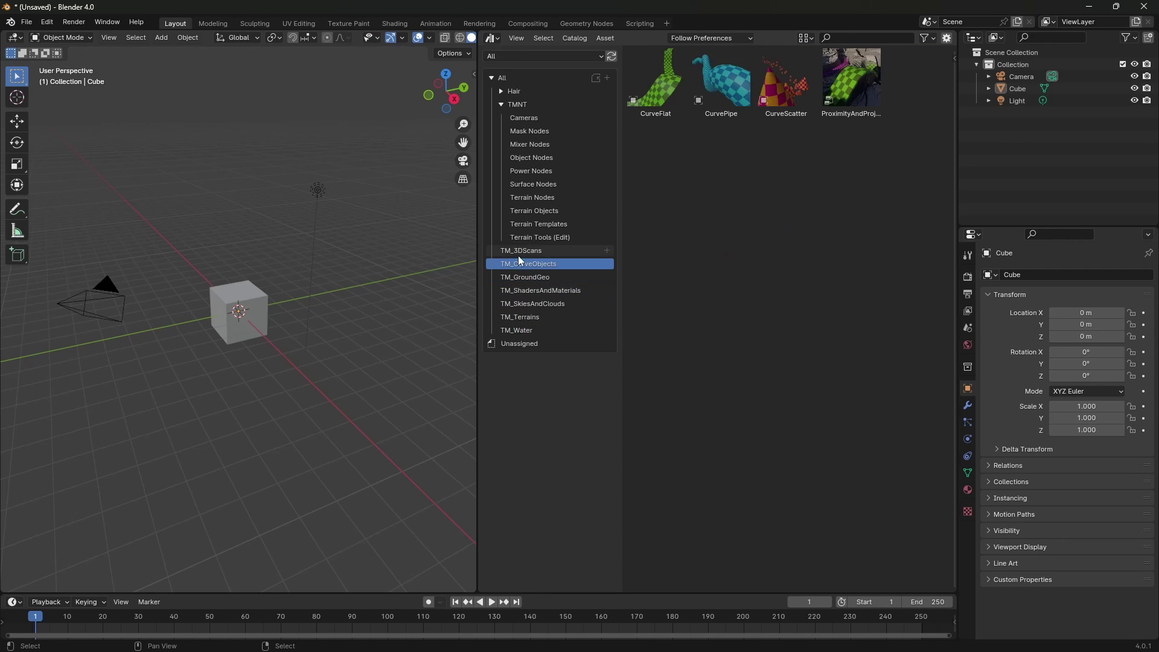
Step: Open the Terrain Templates catalog in a narrower Asset Browser and enlarge the asset thumbnails
left_click(518, 251)
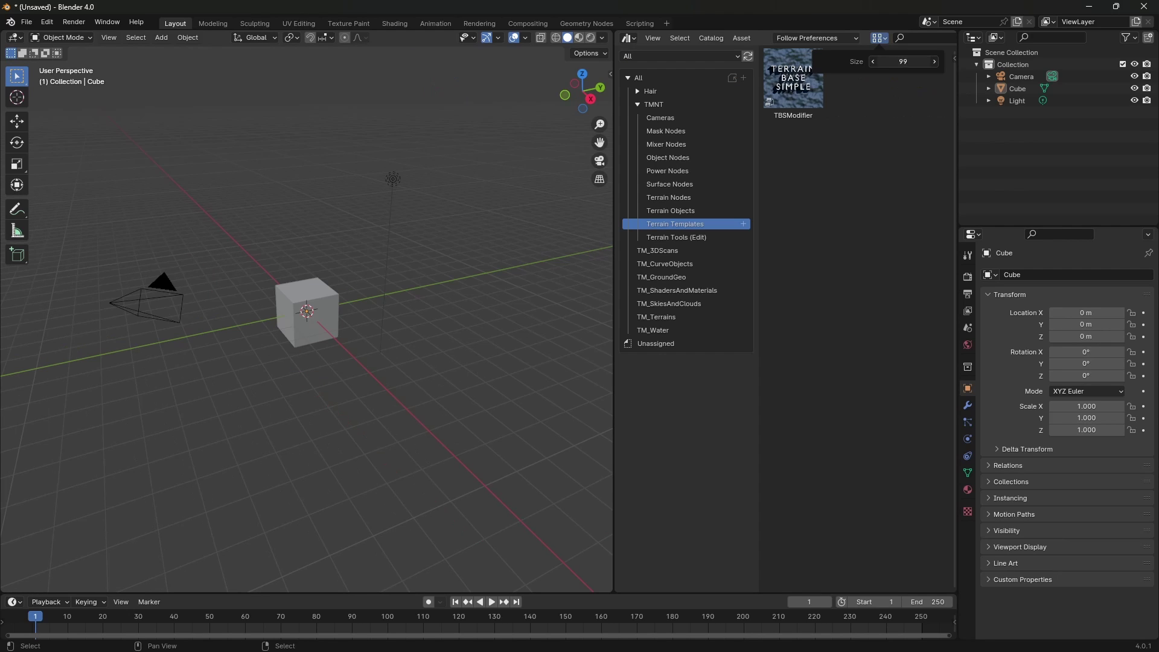
left_click_drag(903, 61, 952, 61)
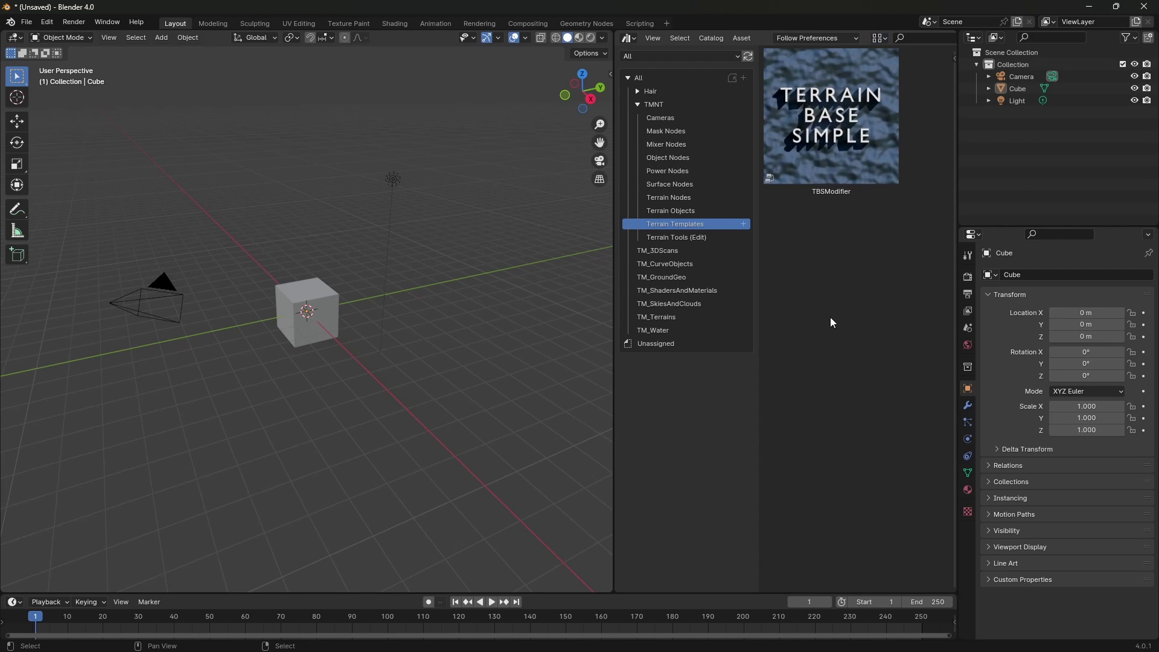
Step: Set the 3D viewport's clip start to 1 m and clip end to 1000000 m
middle_click_drag(439, 273, 458, 274)
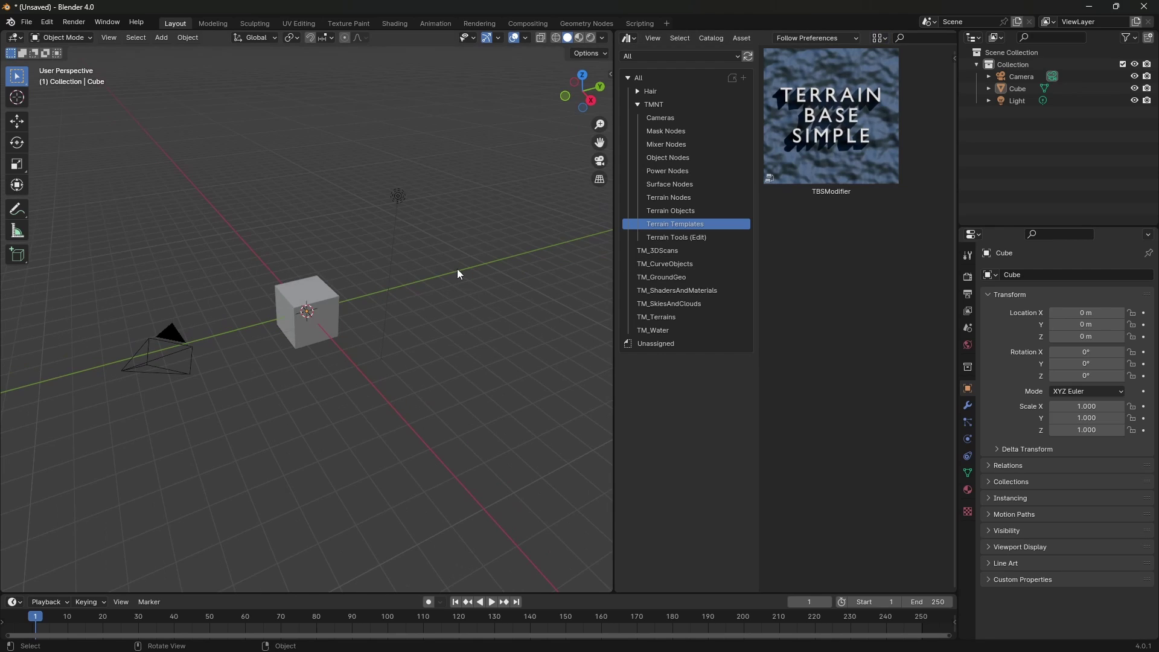
key("n")
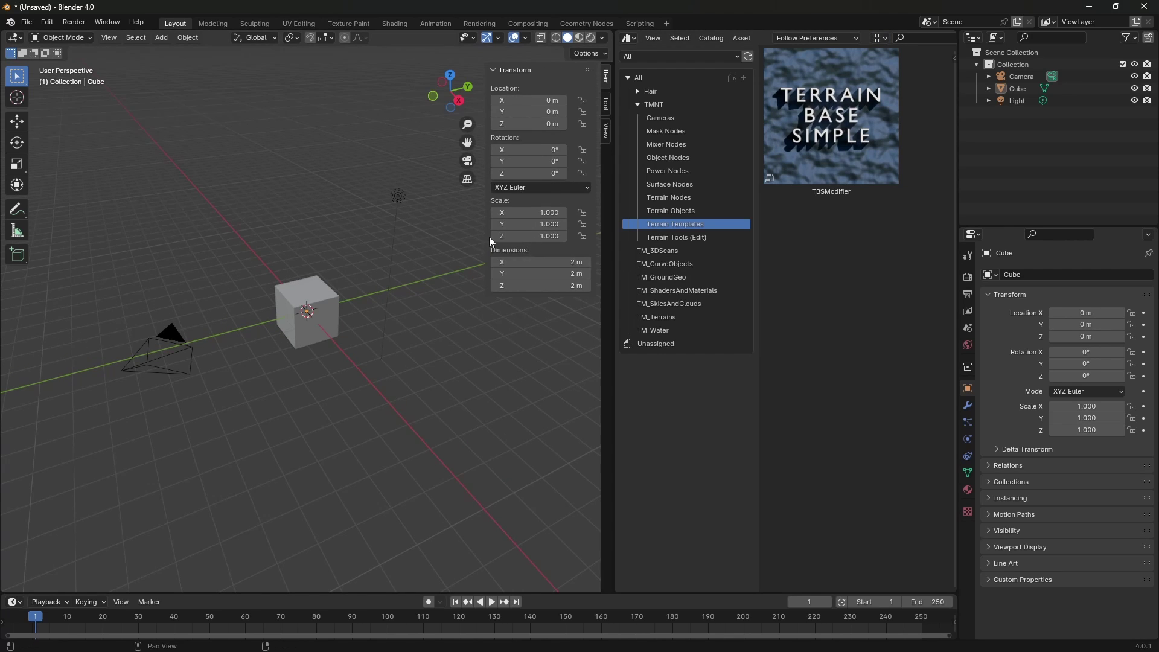
left_click(605, 134)
left_click(561, 102)
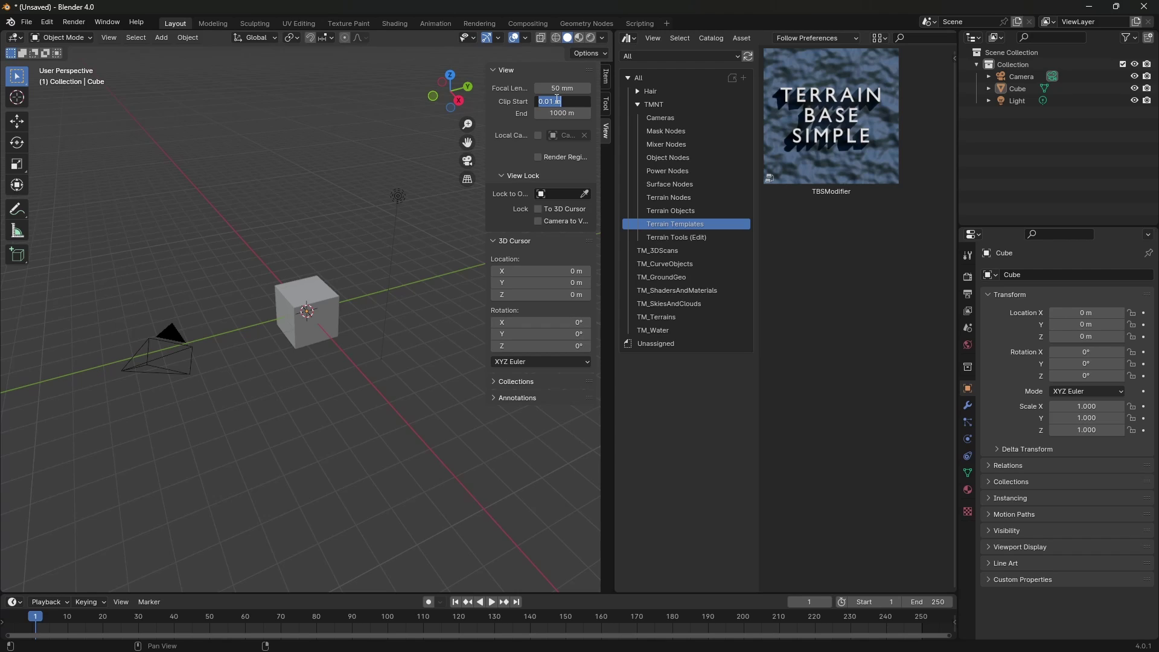
type("1")
left_click(549, 115)
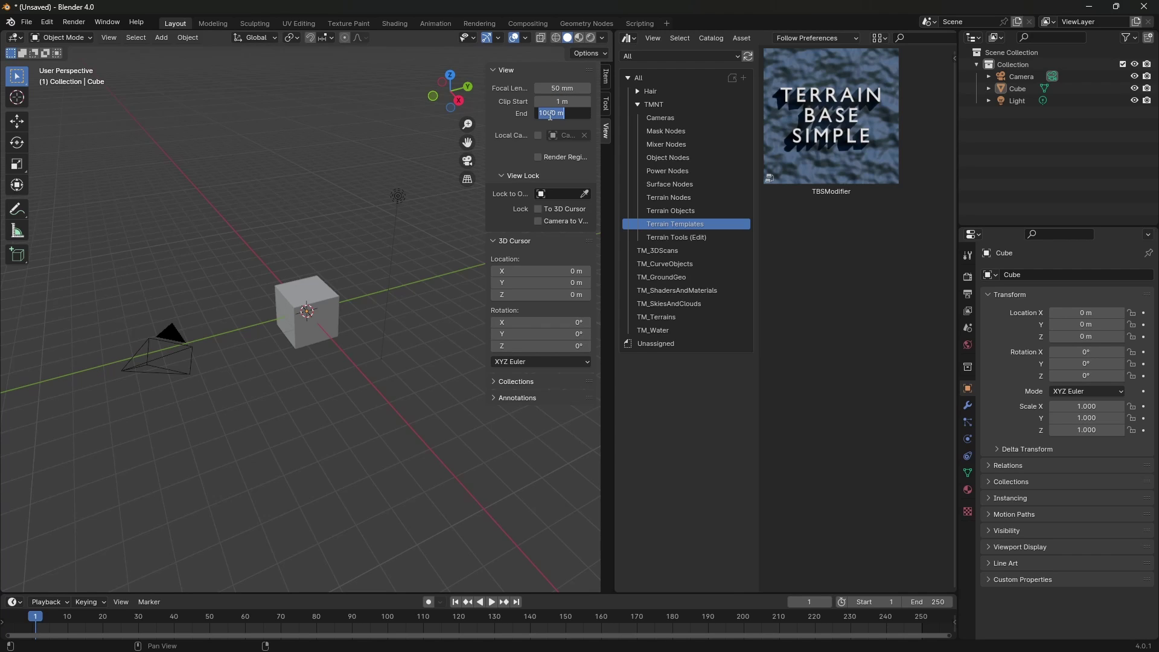
type("1000000")
key("Return")
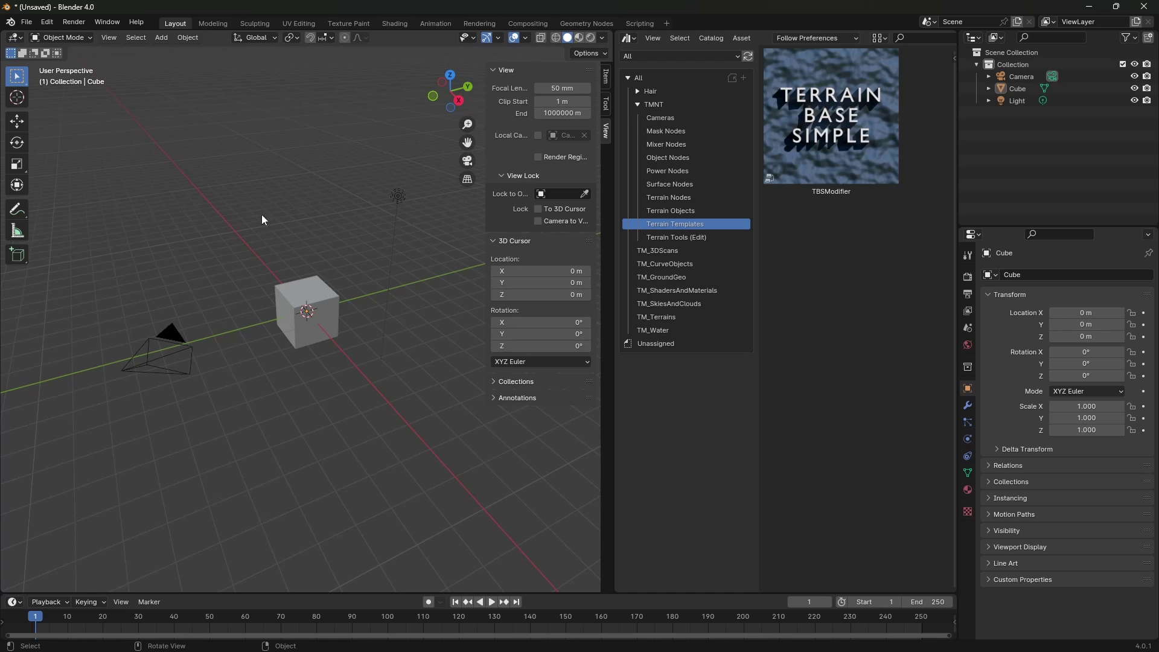
Step: Set the camera's clip start to 1 m and clip end to 1000000 m, and hide the viewport sidebar
left_click(1015, 75)
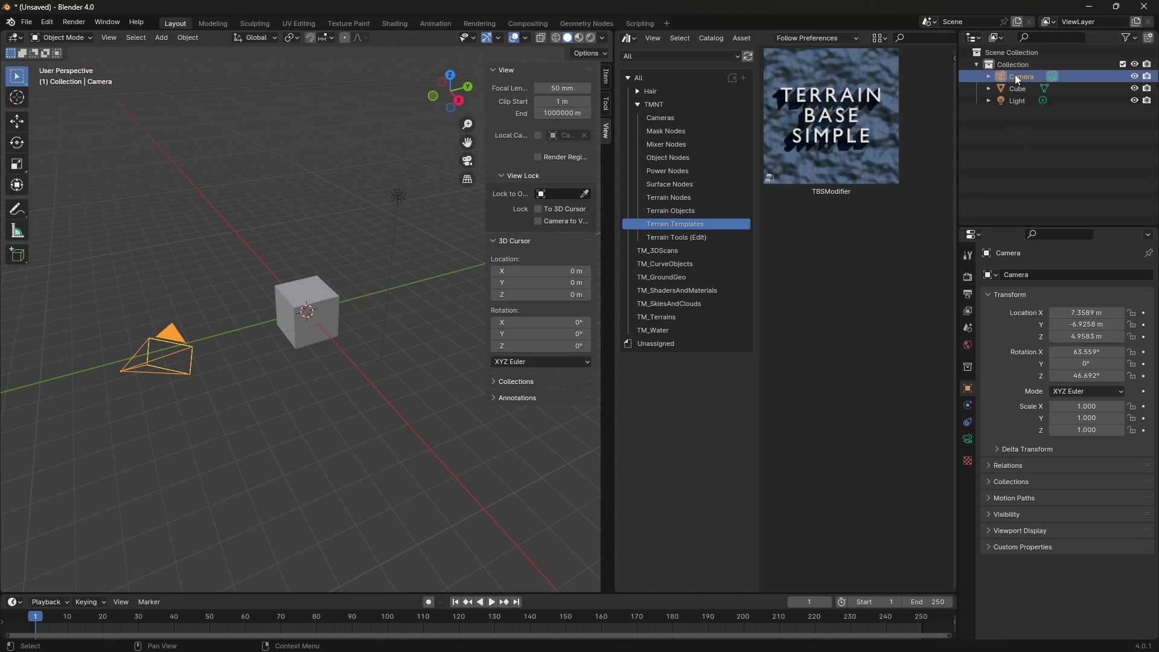
left_click(968, 438)
key("n")
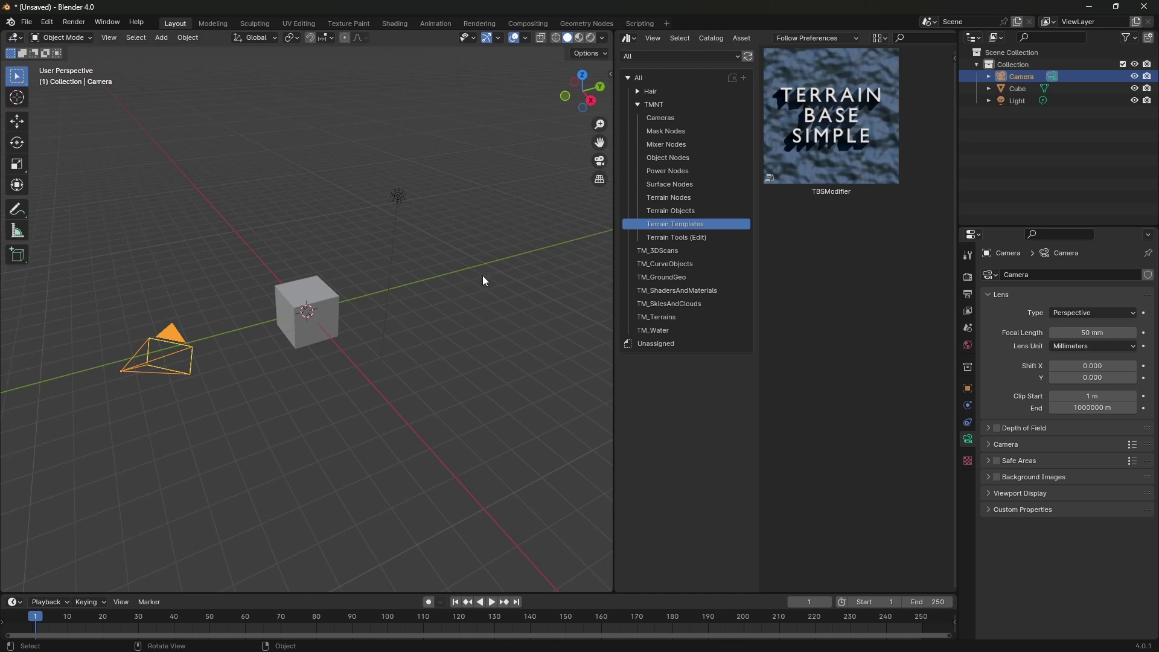
Step: Turn the cube's mesh into a terrain plane in Edit Mode with the TMNT terrain tool Terrain2000m
left_click(335, 330)
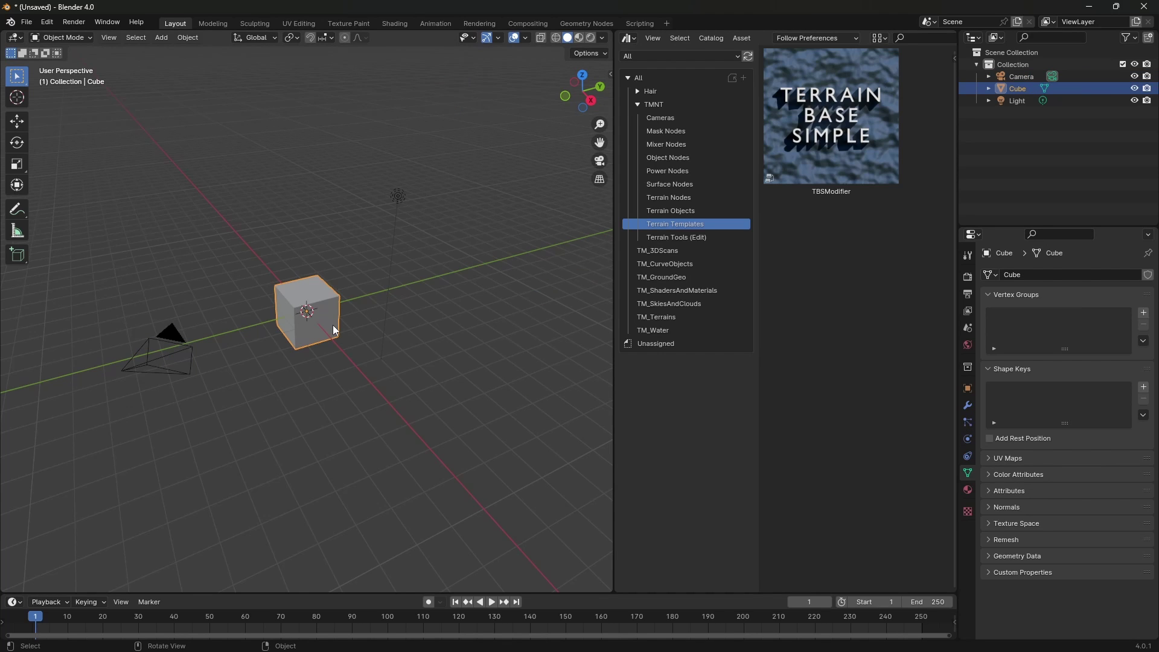
key("Tab")
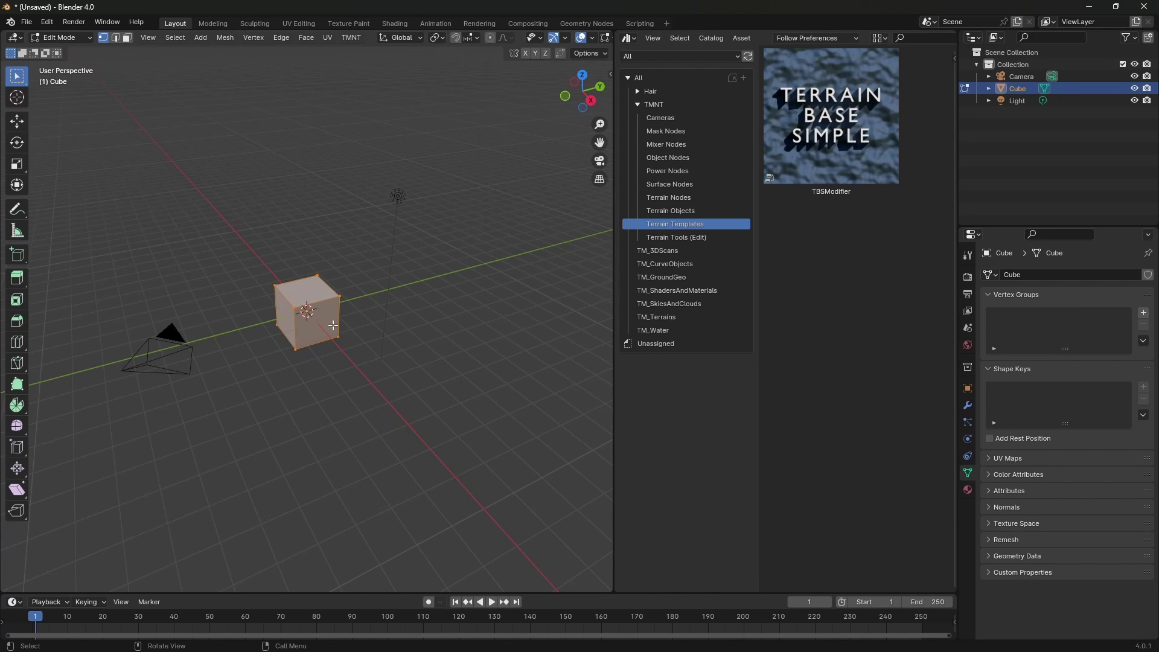
scroll(488, 36, "down", 3)
middle_click_drag(500, 54, 377, 57)
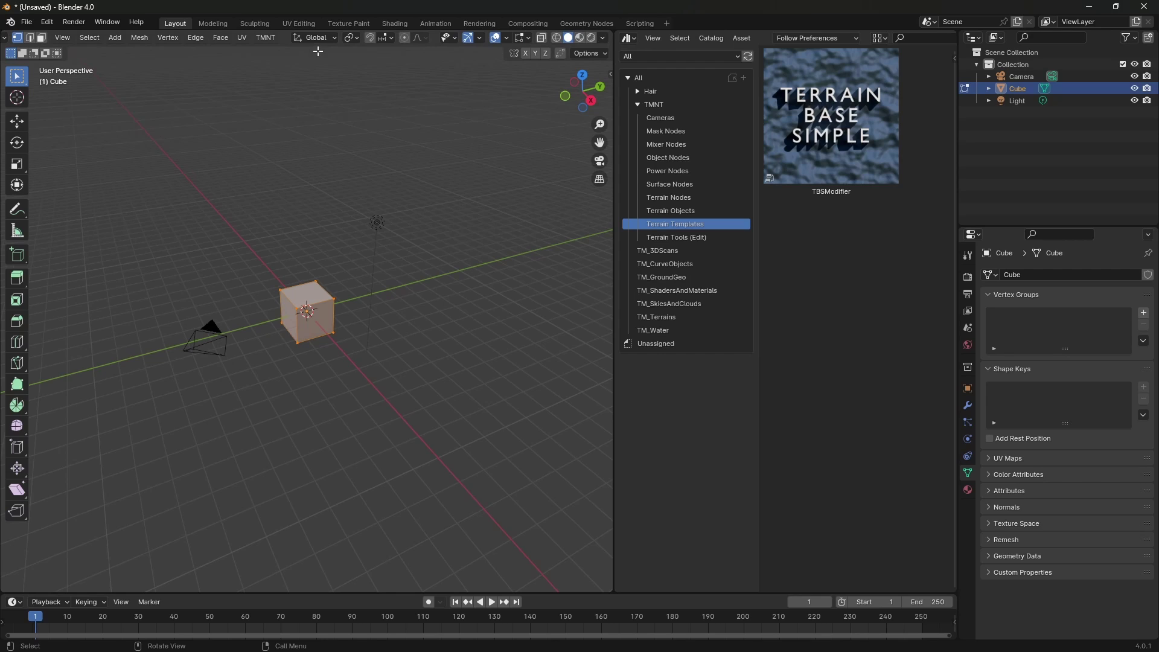
left_click(266, 38)
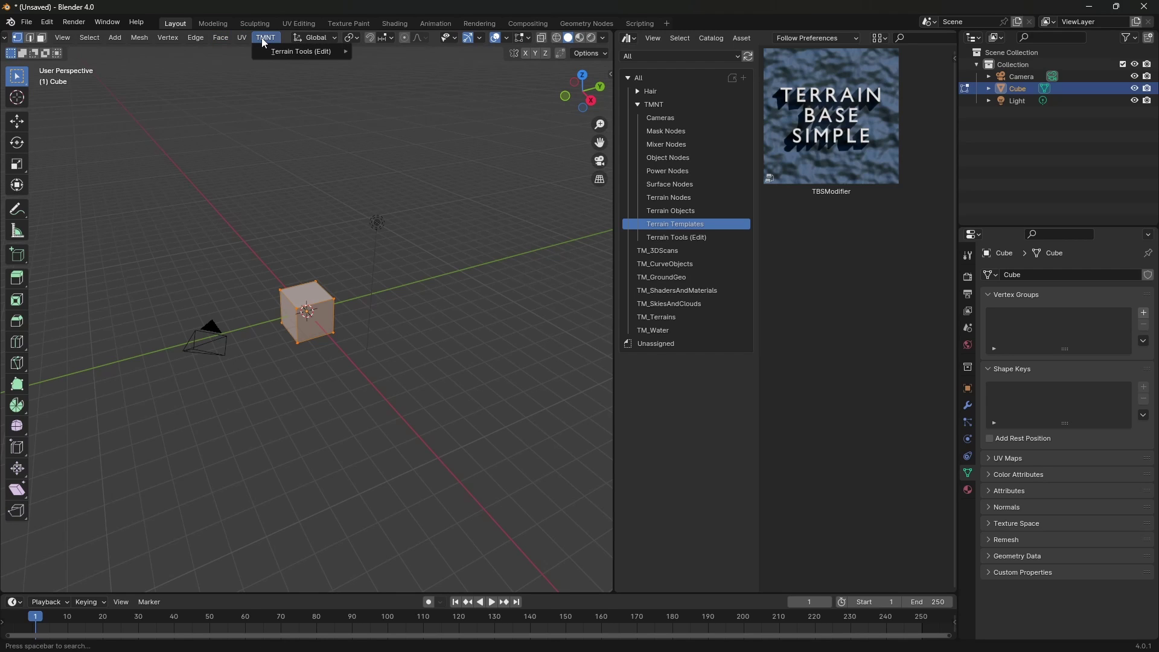
mouse_move(291, 53)
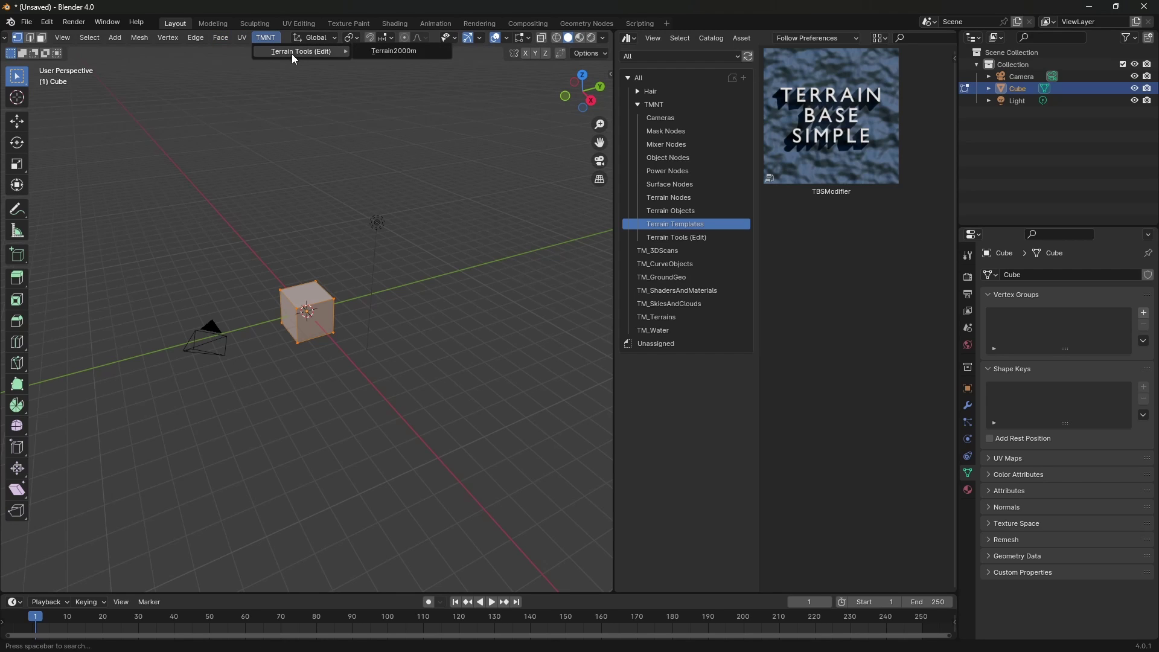
left_click(397, 53)
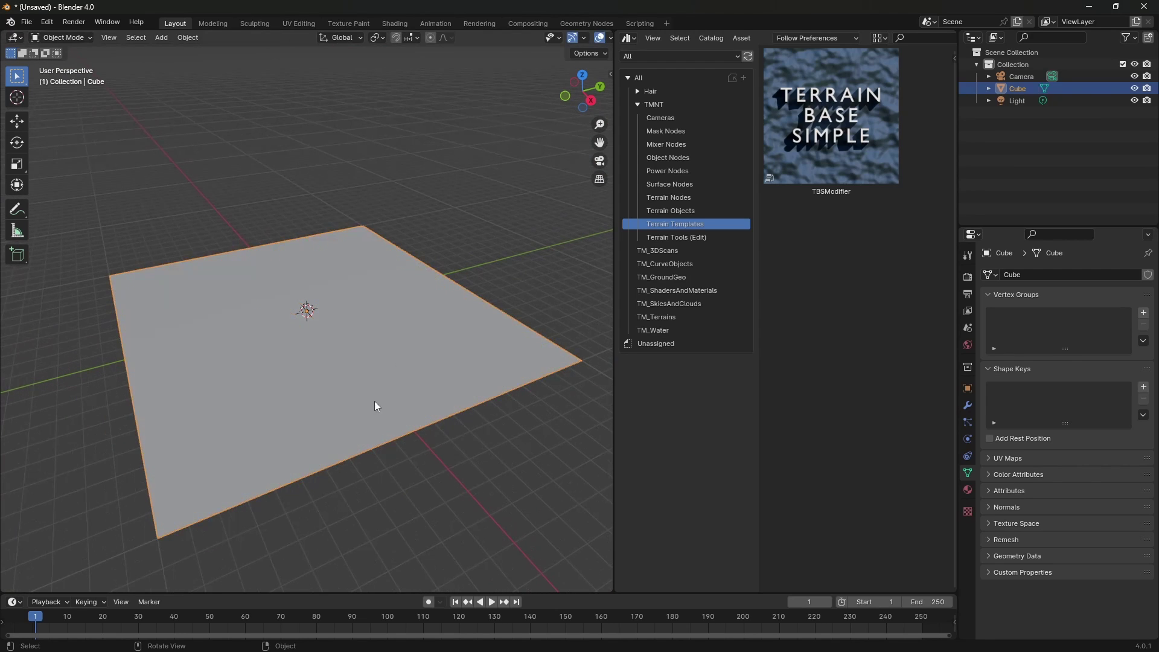
Step: Split the 3D viewport horizontally, make the lower part a Geometry Node Editor and enlarge the upper viewport
left_click_drag(10, 589, 113, 289)
left_click(14, 299)
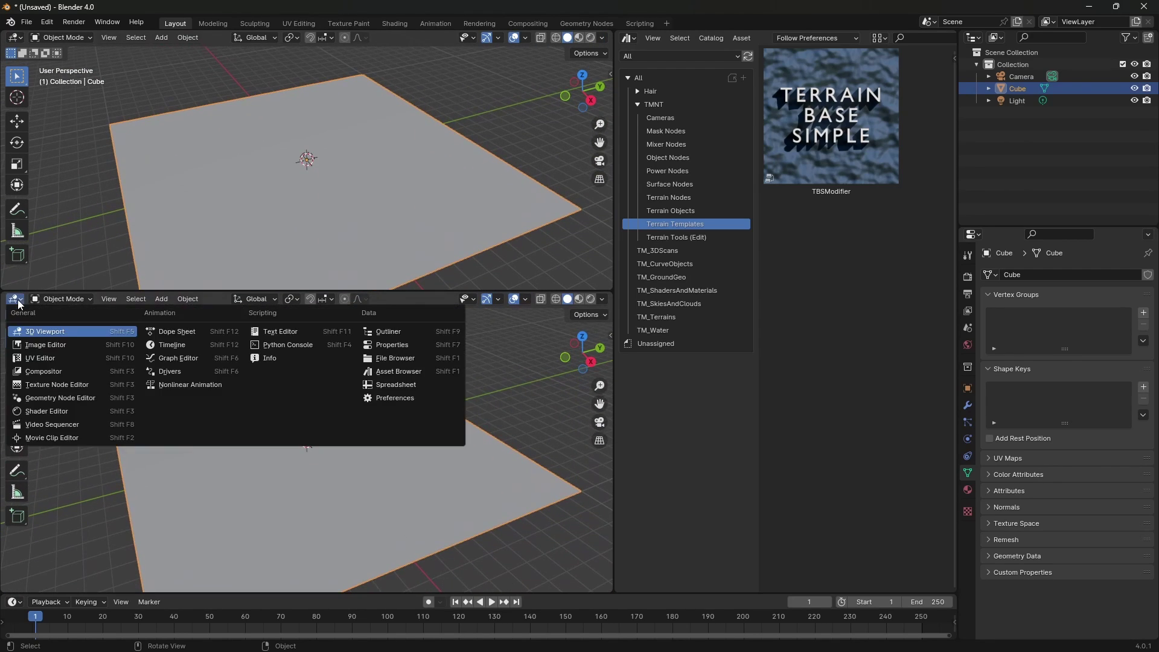
left_click(69, 400)
left_click_drag(392, 292, 393, 348)
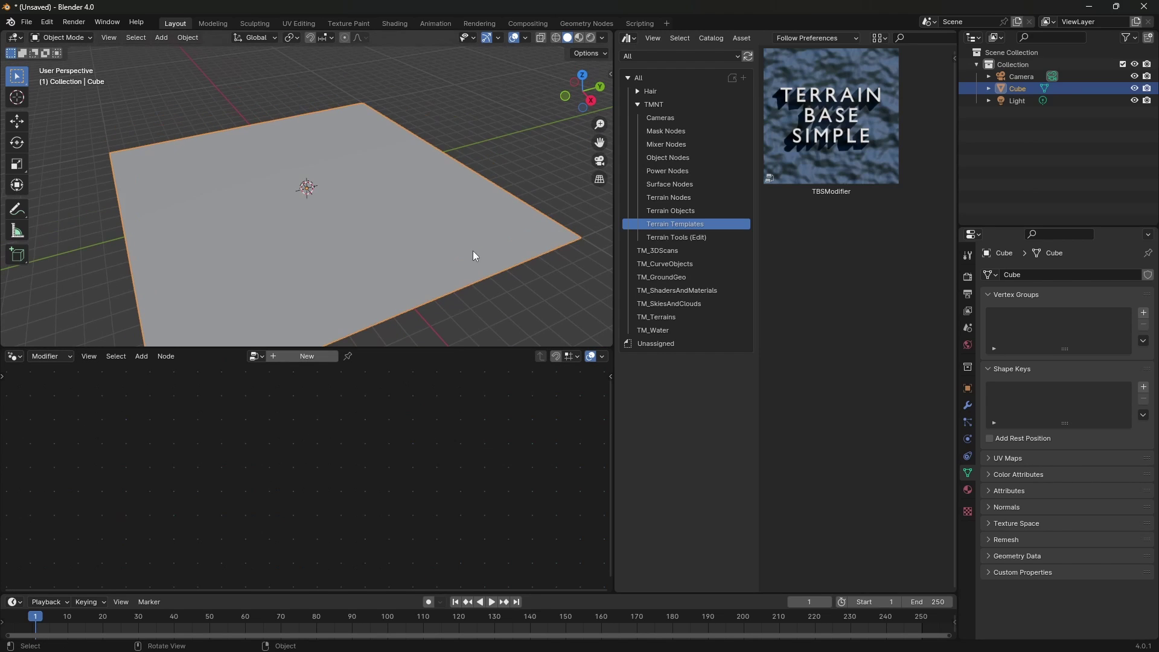
Step: Hide the asset catalog list, apply the TBSModifier asset to the terrain plane and frame its whole node tree
scroll(474, 247, "down", 2)
middle_click_drag(455, 277, 455, 270, "shift")
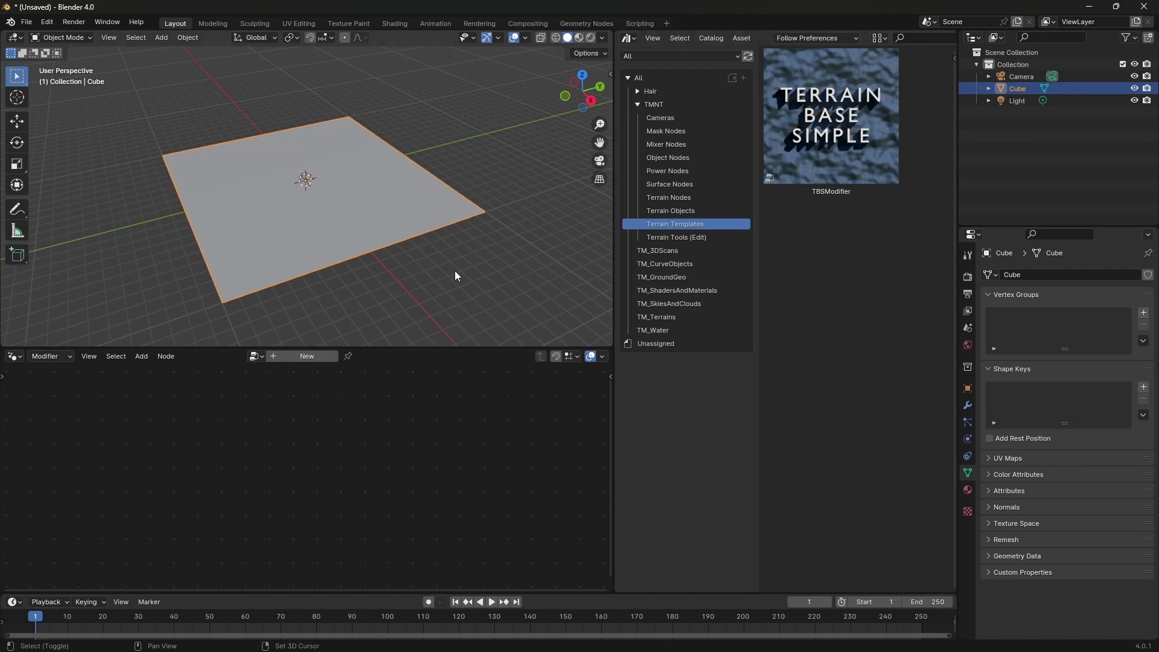
key("t")
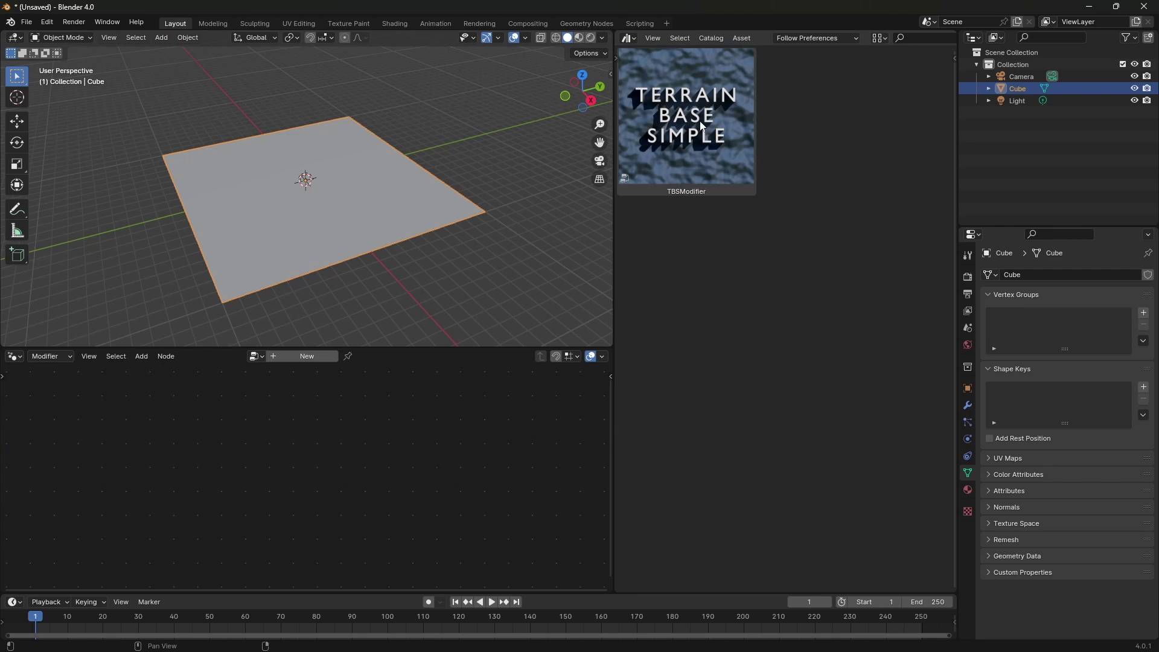
left_click_drag(711, 128, 335, 206)
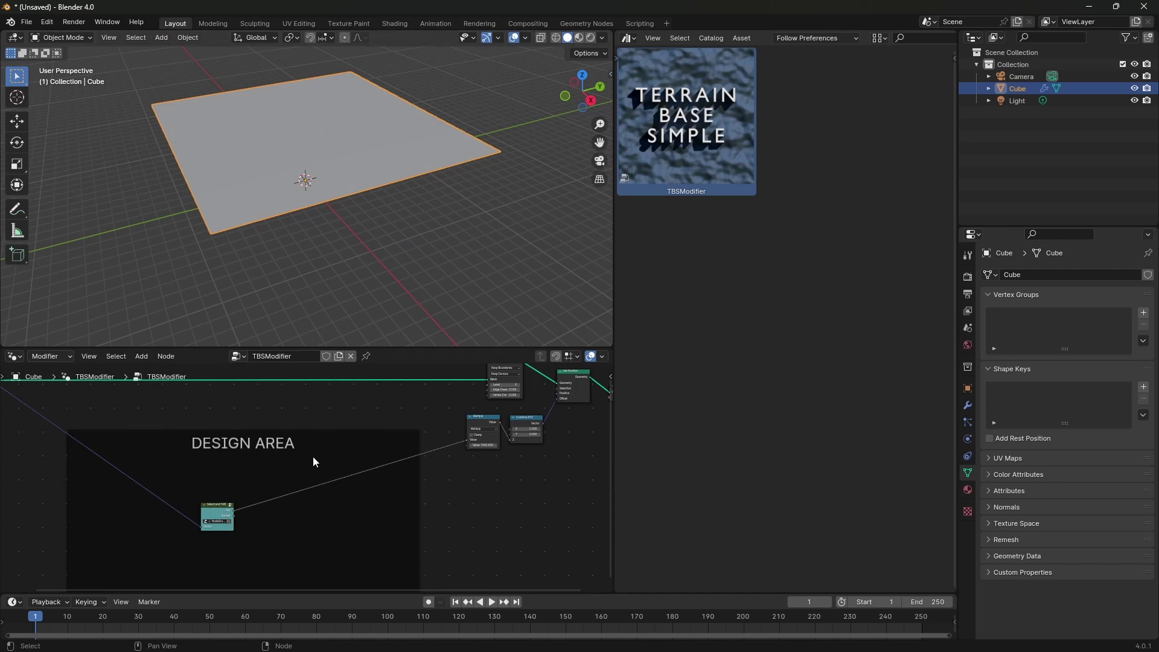
key("Home")
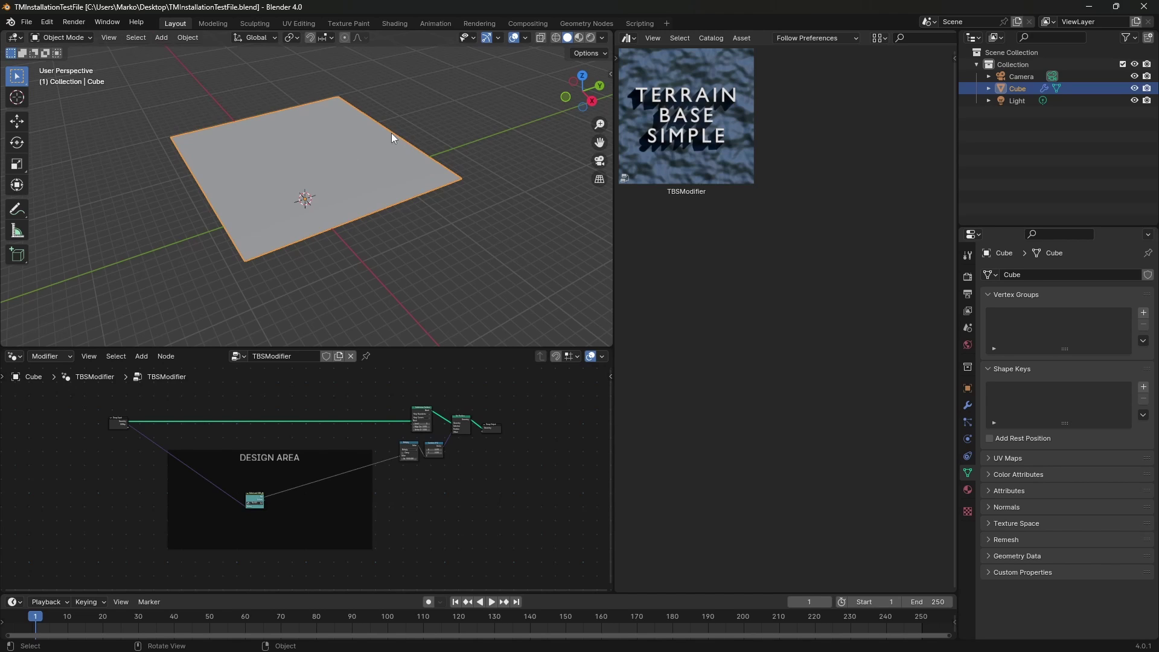
Step: Unwrap the terrain plane's UVs in Edit Mode and return to Object Mode
key("Tab")
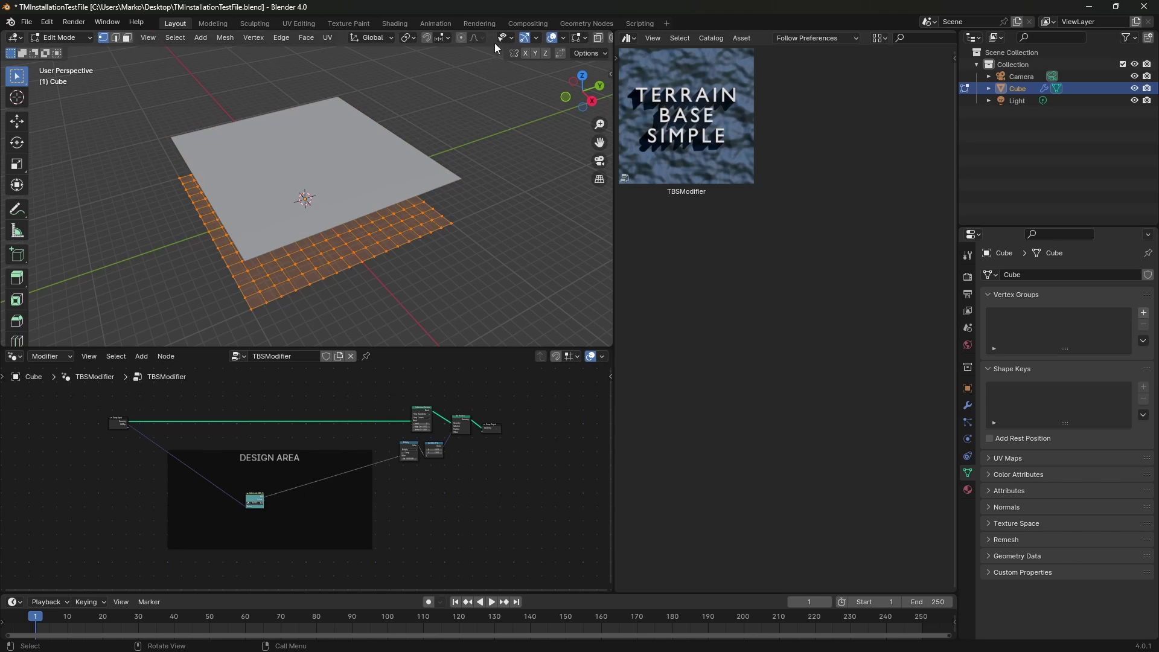
left_click(329, 37)
left_click(348, 52)
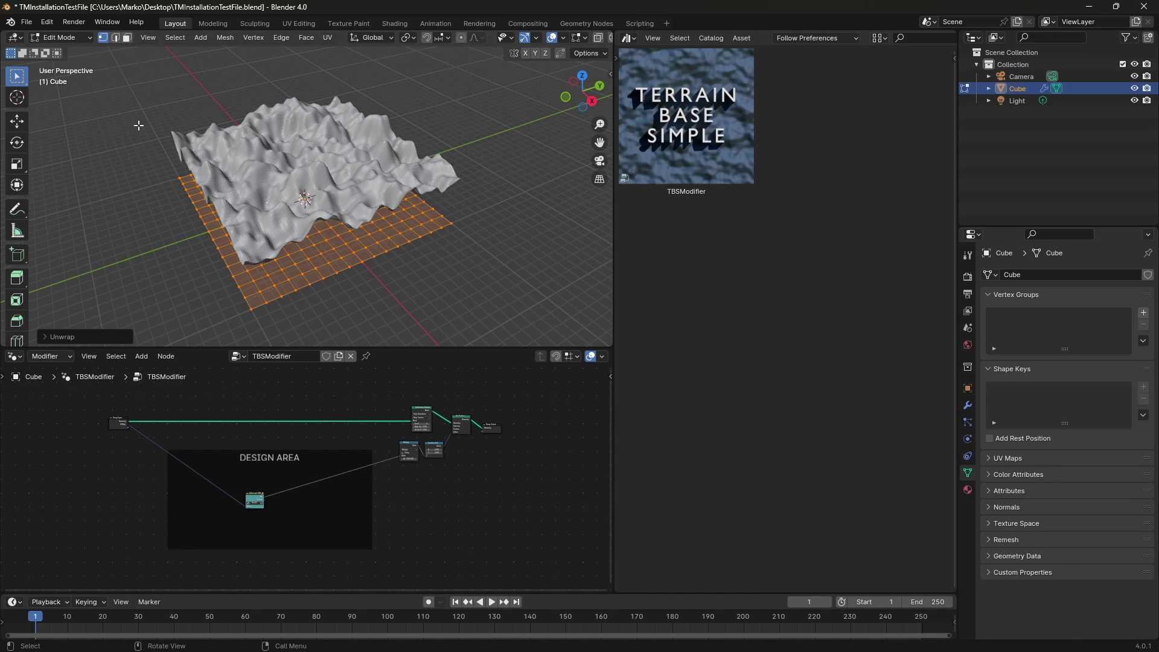
key("Tab")
Step: Show the catalog list again and add the Canyon_20230903_1_1_P1 terrain node to the DESIGN AREA frame
key("t")
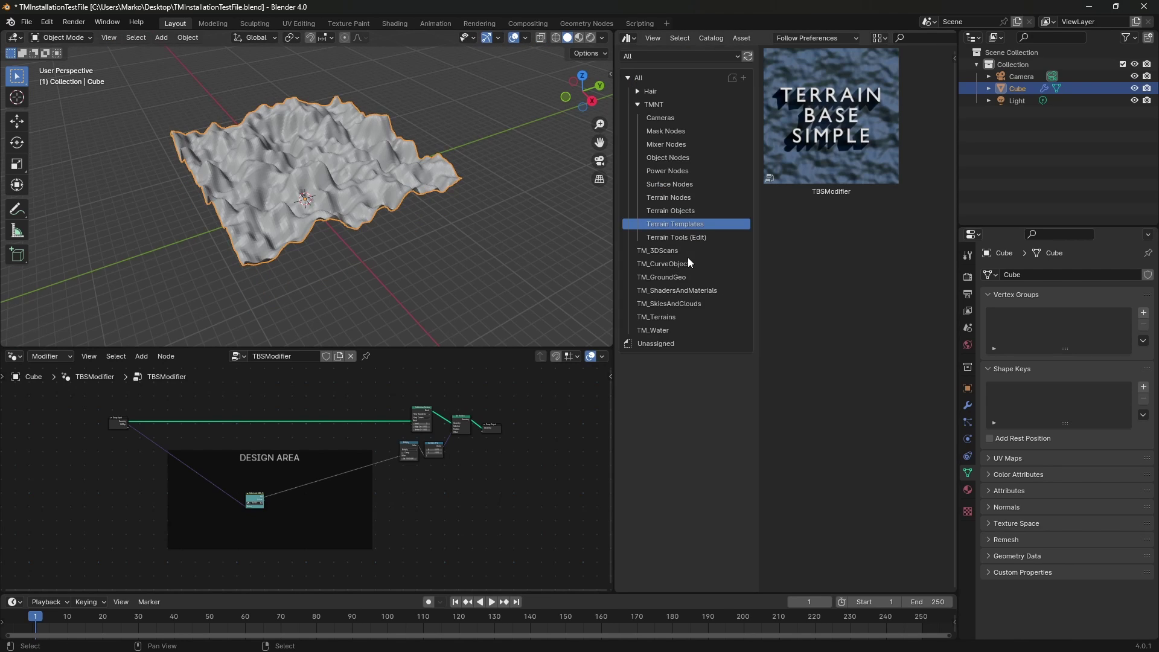
left_click(691, 208)
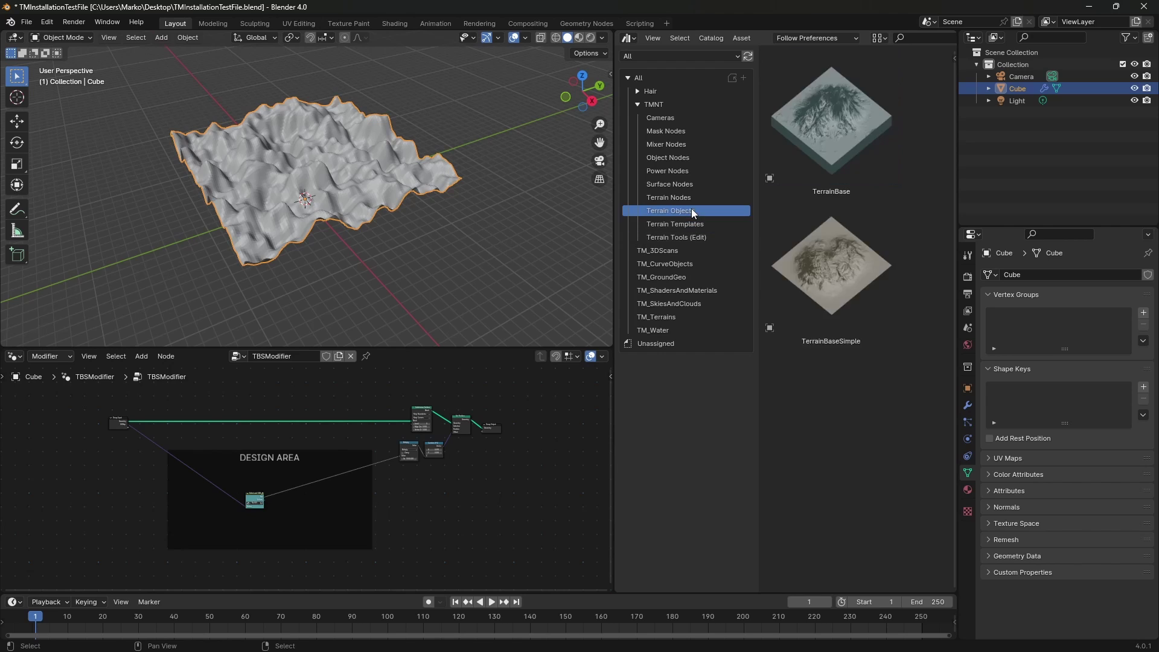
left_click(689, 198)
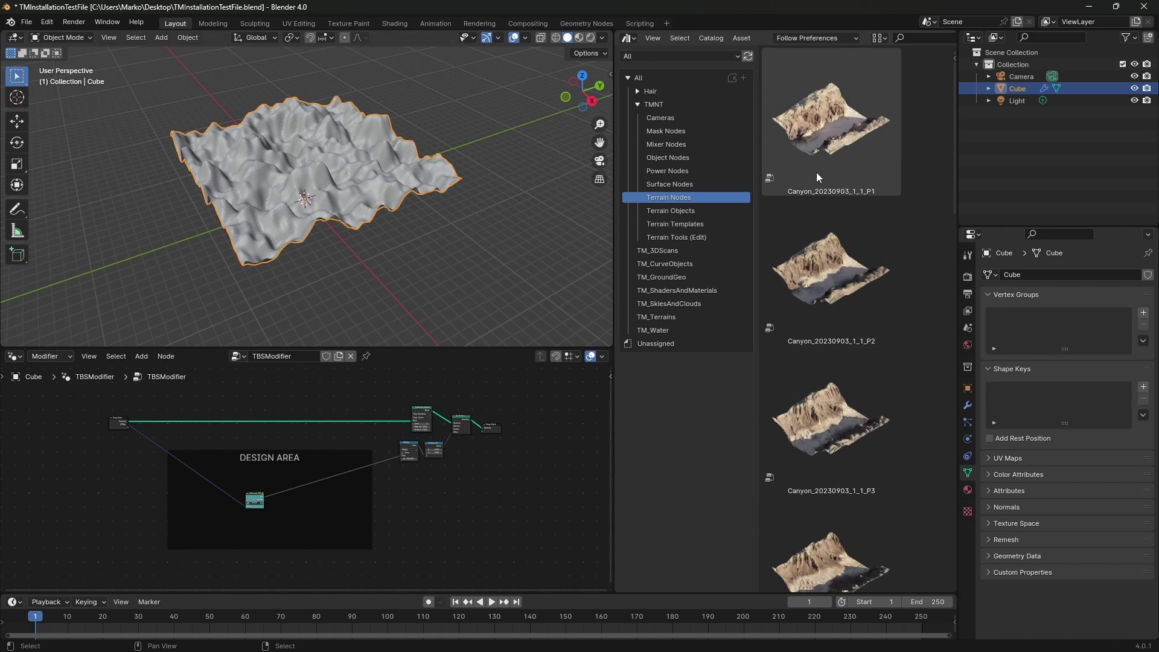
left_click_drag(841, 129, 317, 499)
left_click(317, 499)
scroll(302, 498, "up", 4)
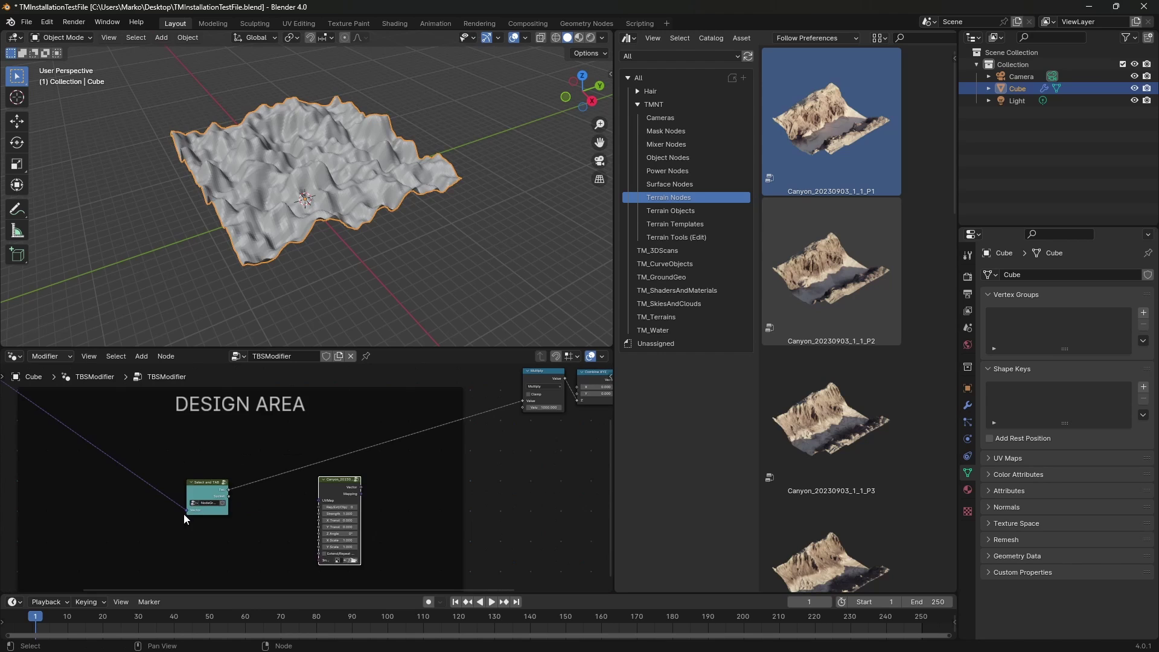
Step: Reroute the UV link into the Canyon node's UVMap input and connect the node's output to the Multiply node
left_click_drag(186, 509, 521, 402)
middle_click_drag(324, 227, 363, 227)
scroll(370, 229, "down", 4)
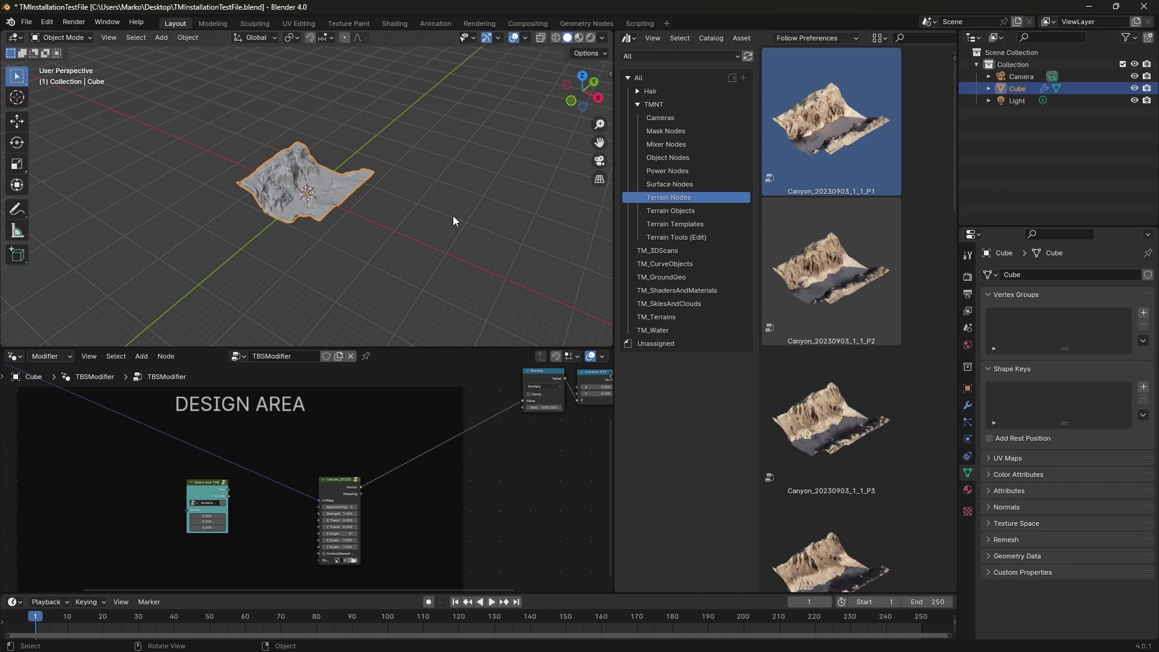
middle_click_drag(464, 236, 458, 217)
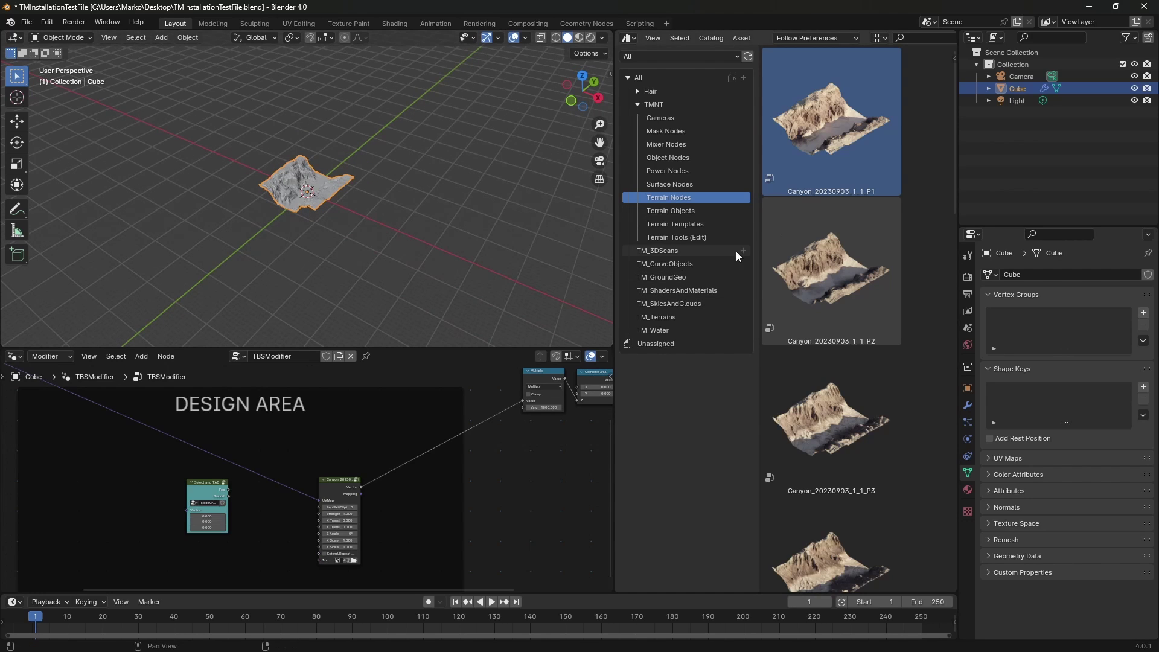
Step: Place the TerrainBaseSimple asset from the Terrain Objects catalog beside the canyon terrain
left_click(682, 210)
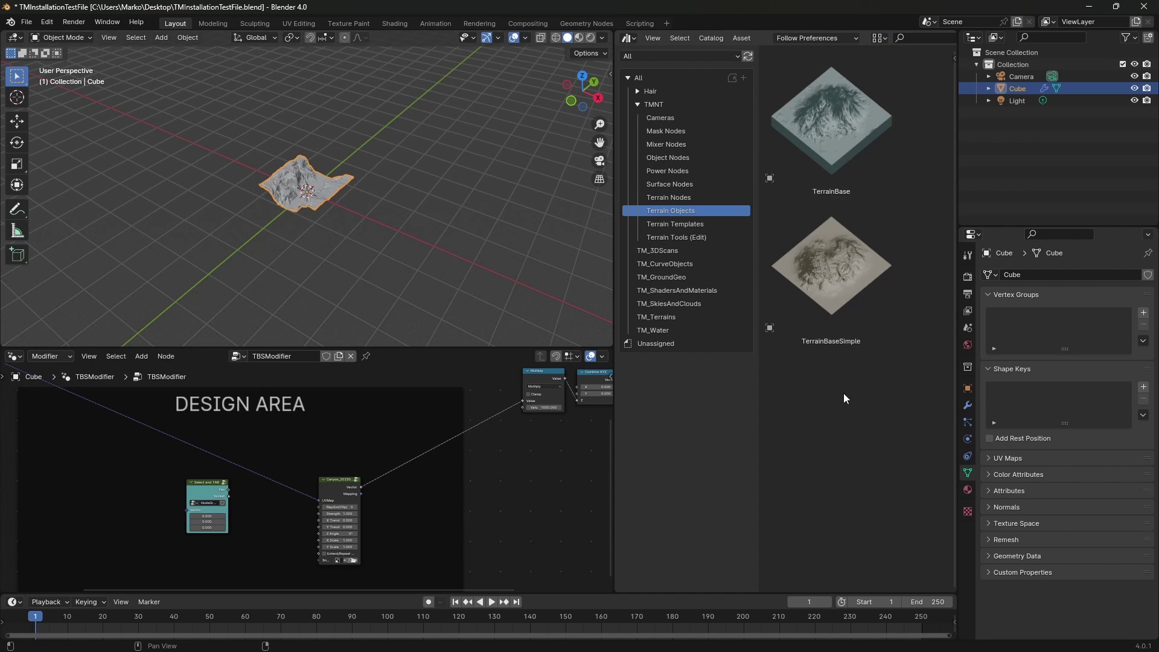
left_click_drag(856, 329, 424, 264)
Step: Select the two terrain objects in turn to compare their node trees, and inspect the TerrainBaseSimple object's modifier
left_click(306, 182)
left_click(397, 221)
left_click(312, 193)
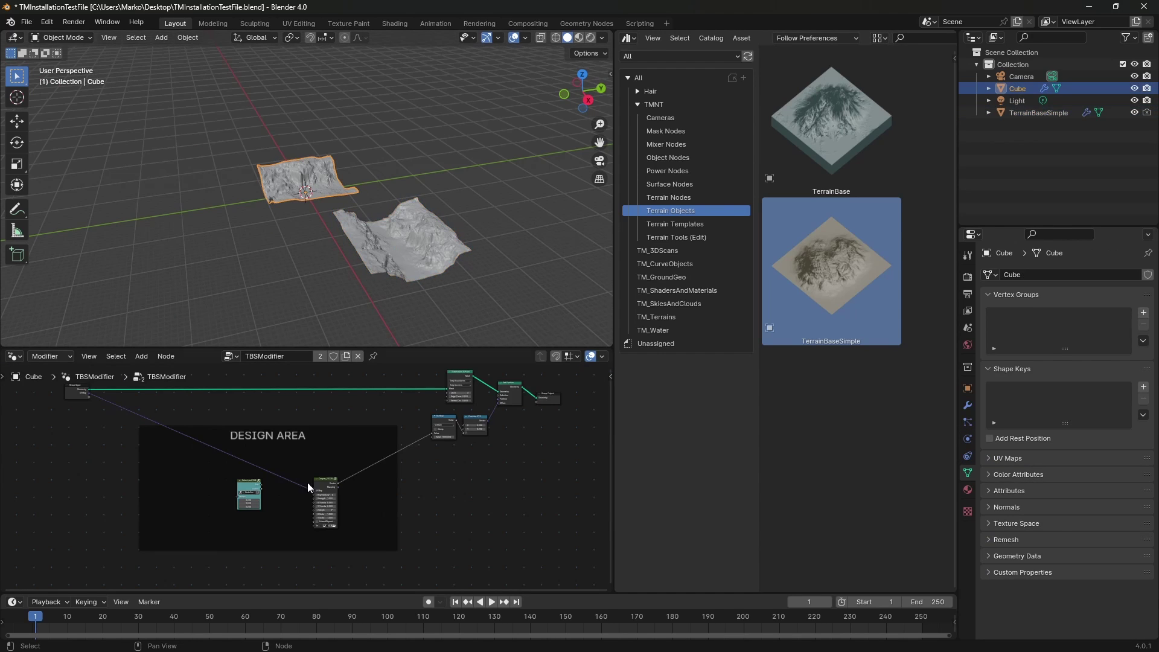
left_click(436, 242)
left_click(310, 171)
left_click(438, 259)
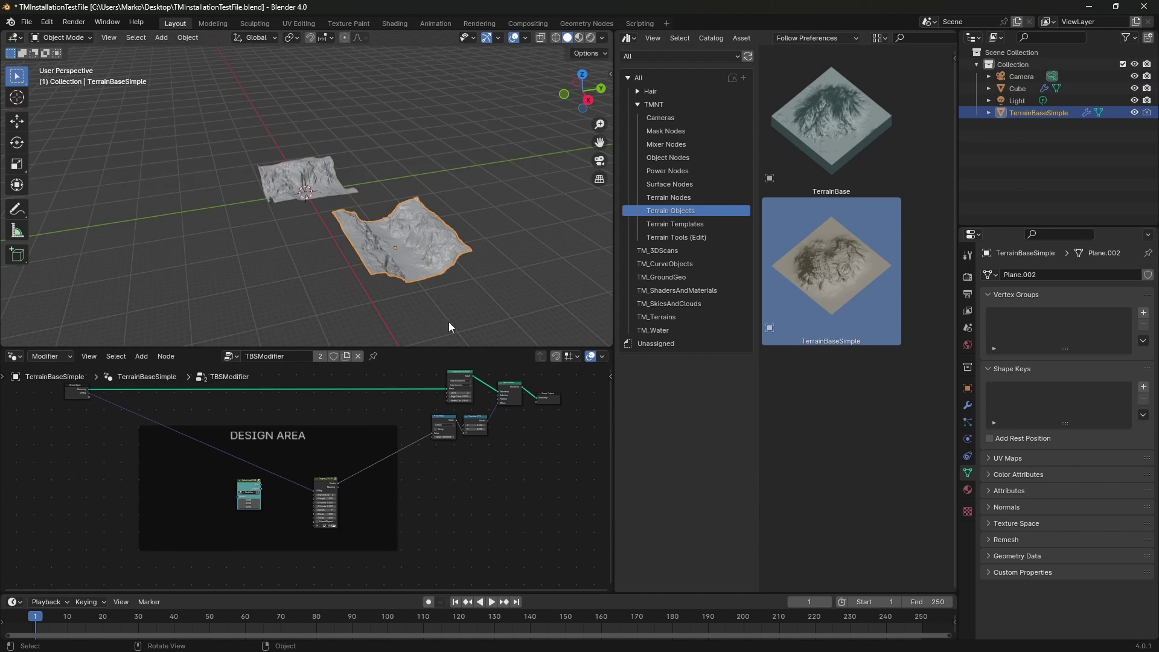
left_click(968, 408)
left_click(988, 295)
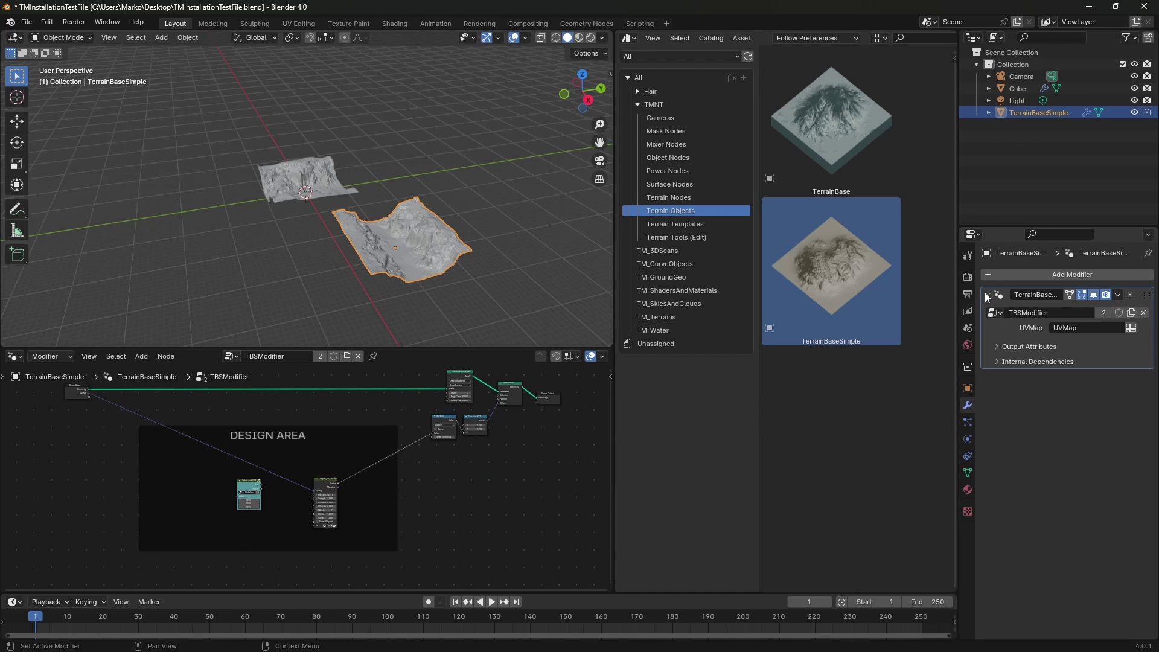
Step: Delete the TerrainBaseSimple object from the scene
key("x")
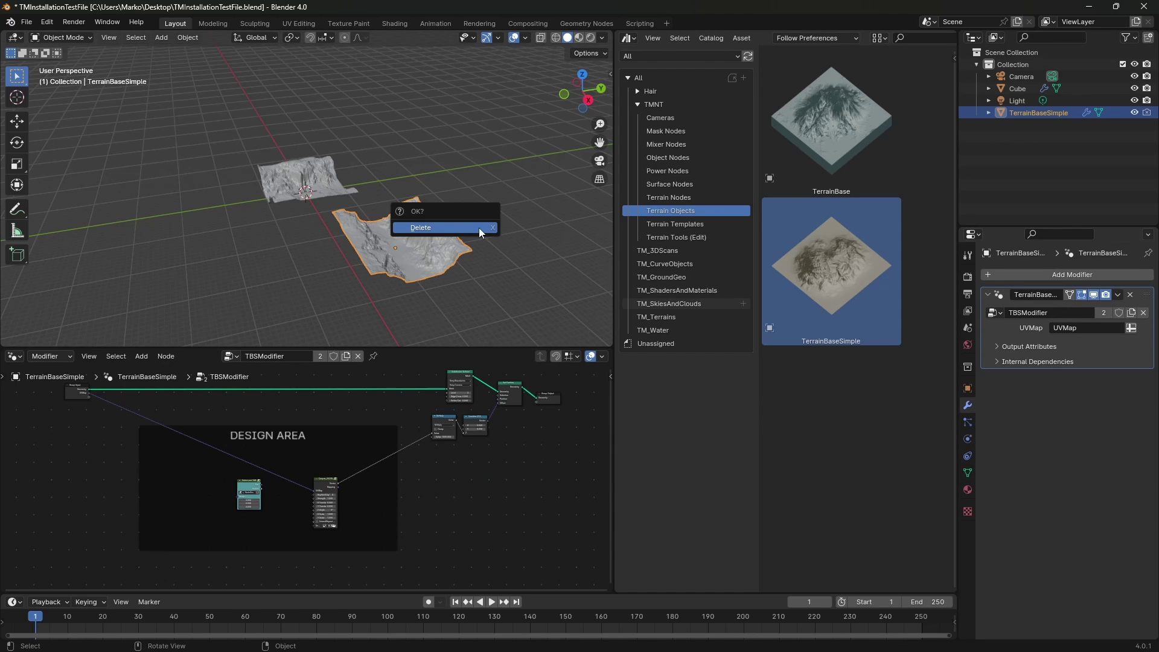
left_click(479, 227)
Step: Place the TerrainBase asset from the Terrain Objects catalog beside the canyon terrain
left_click_drag(848, 141, 342, 250)
left_click_drag(424, 275, 429, 270)
middle_click_drag(430, 270, 431, 224)
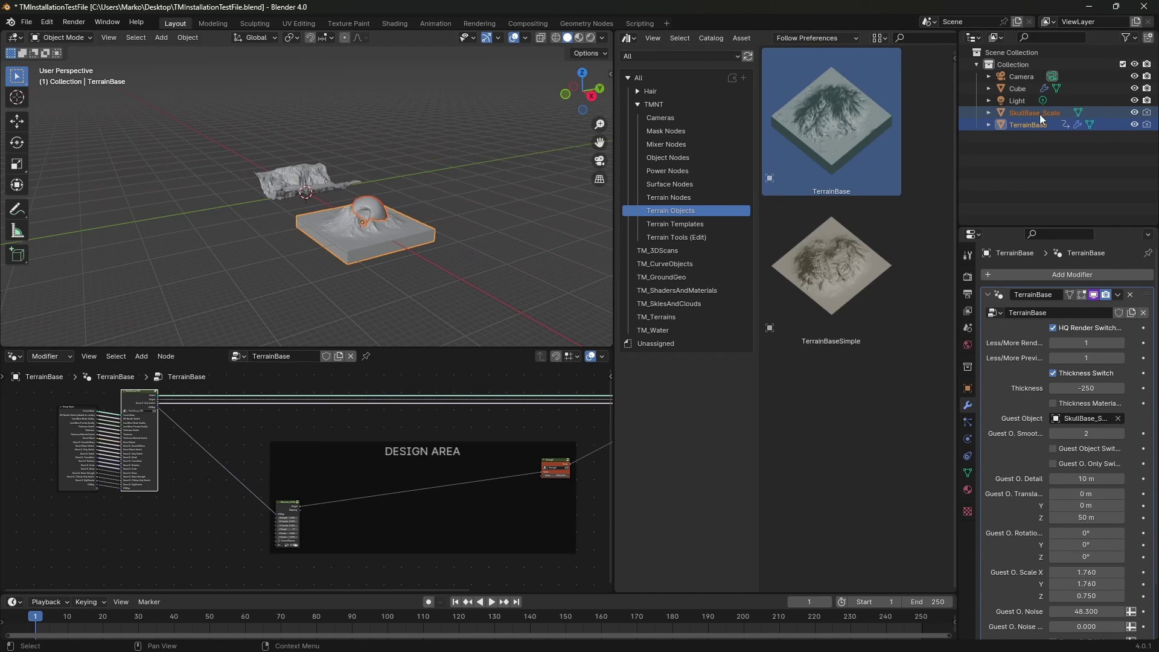
Step: Hide the SkullBase_Scale object in the viewport to leave only the TerrainBase terrain showing beside the canyon
left_click(1134, 112)
scroll(404, 218, "up", 5)
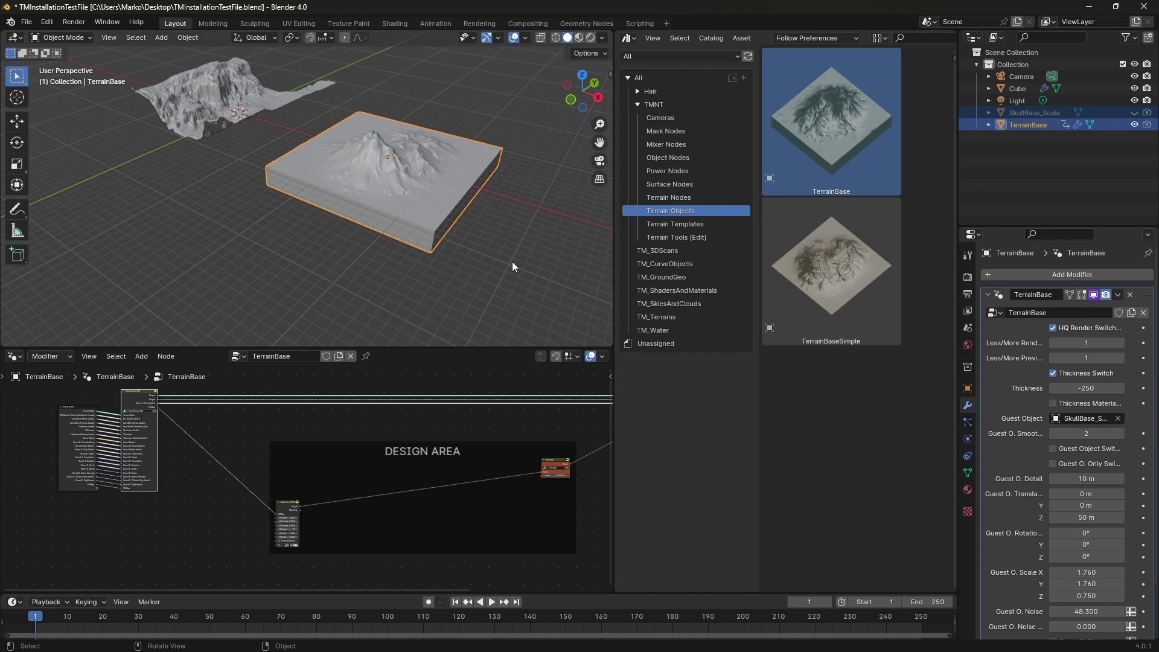
Step: Open TerrainMixer_V_2_1_0.blend from the Documents\Blender\Assets\TerrainMixer folder
key("ctrl+q")
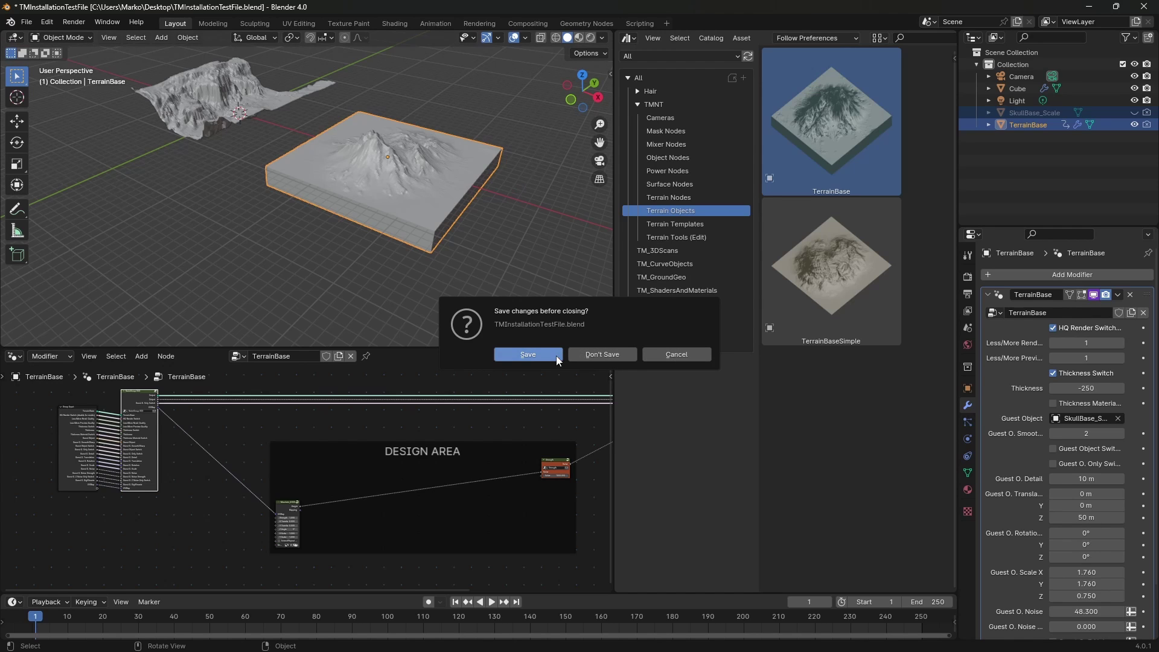
left_click(556, 356)
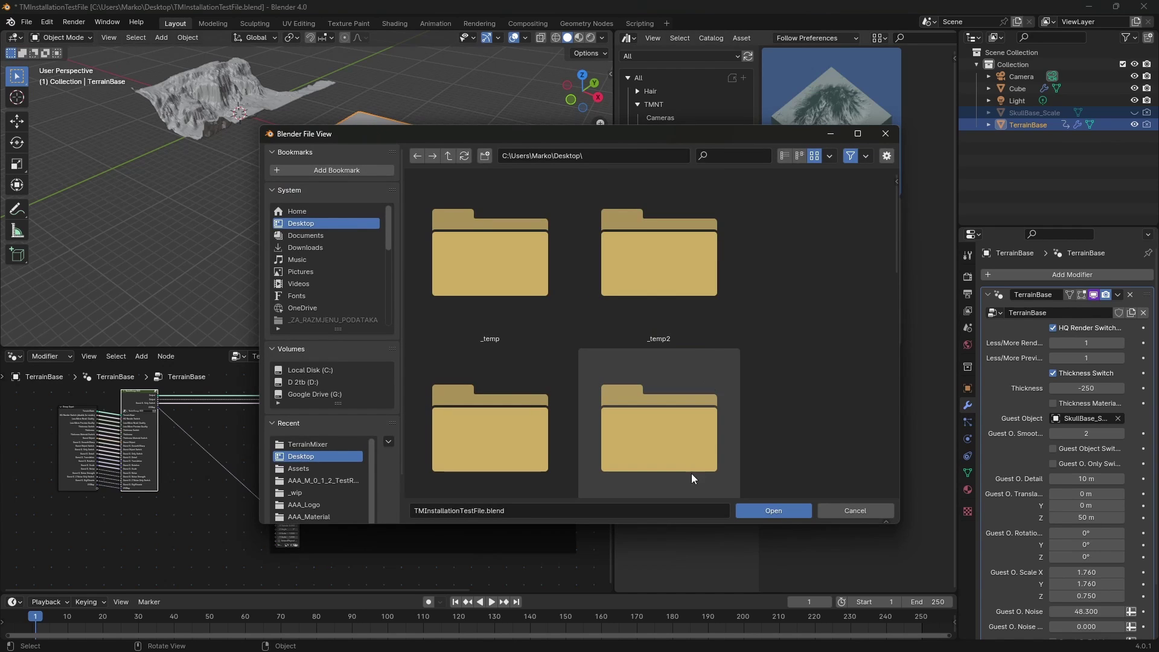
scroll(783, 457, "down", 4)
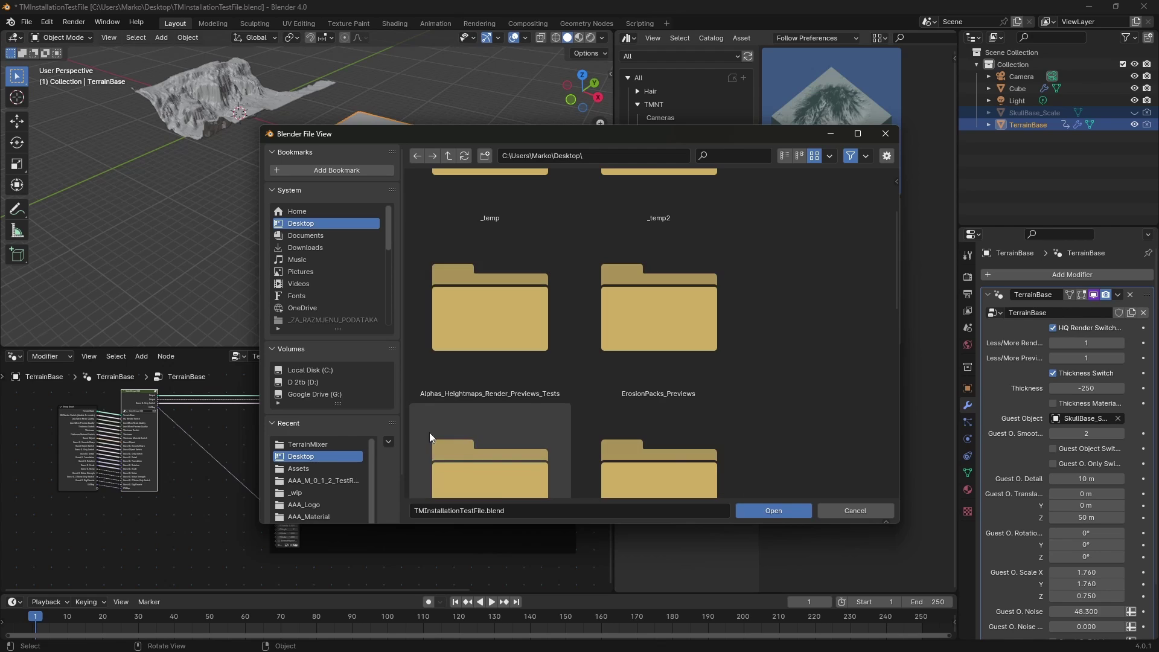
left_click(339, 234)
scroll(447, 427, "down", 3)
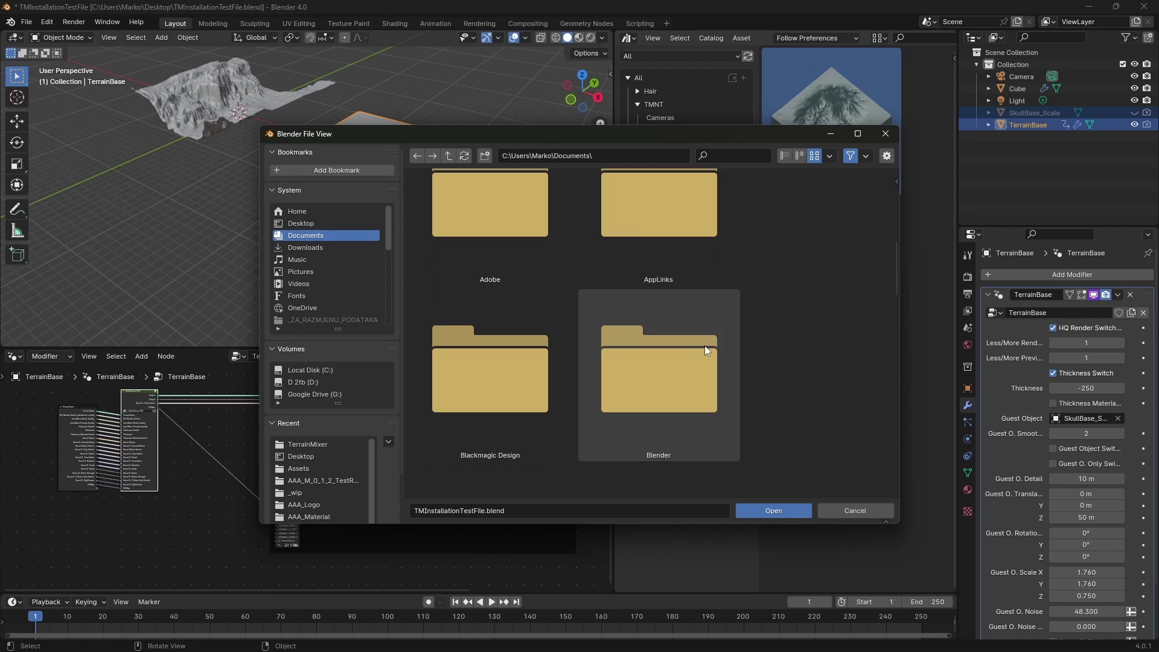
left_click(704, 345)
left_click(513, 288)
double_click(513, 288)
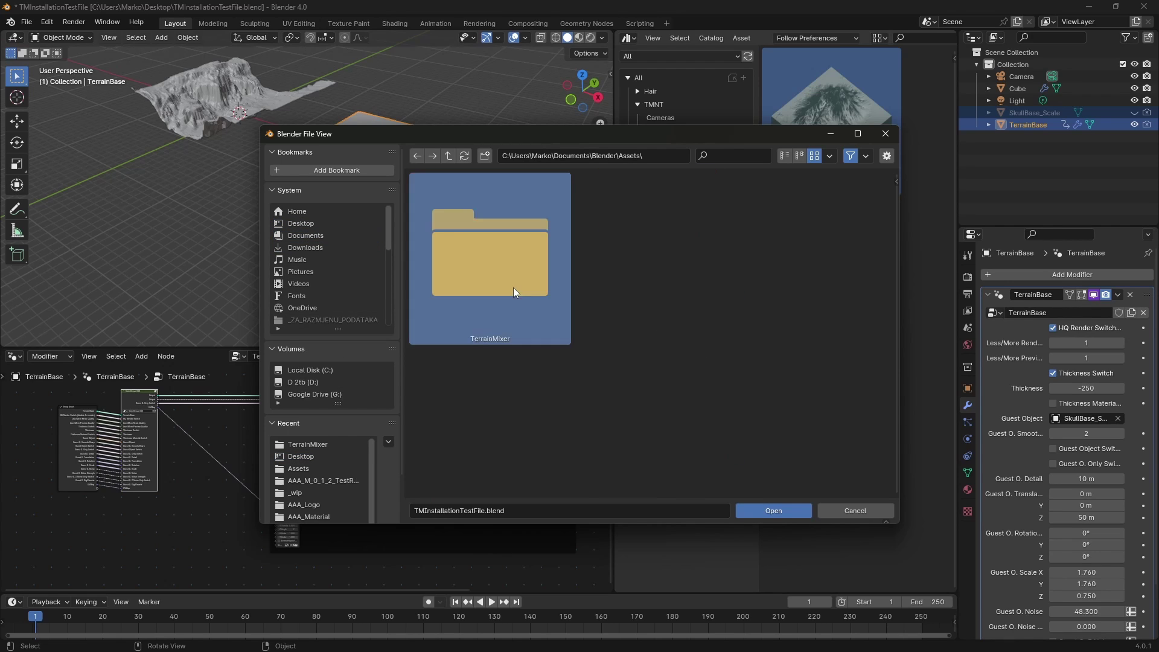
scroll(864, 370, "down", 1)
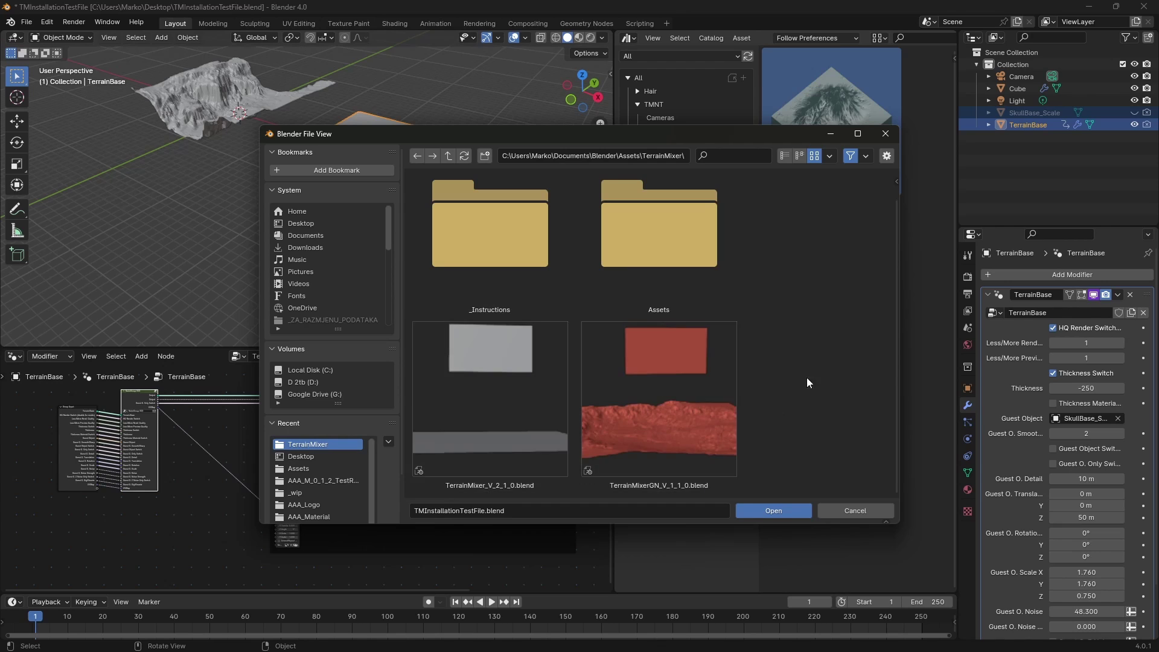
left_click(501, 425)
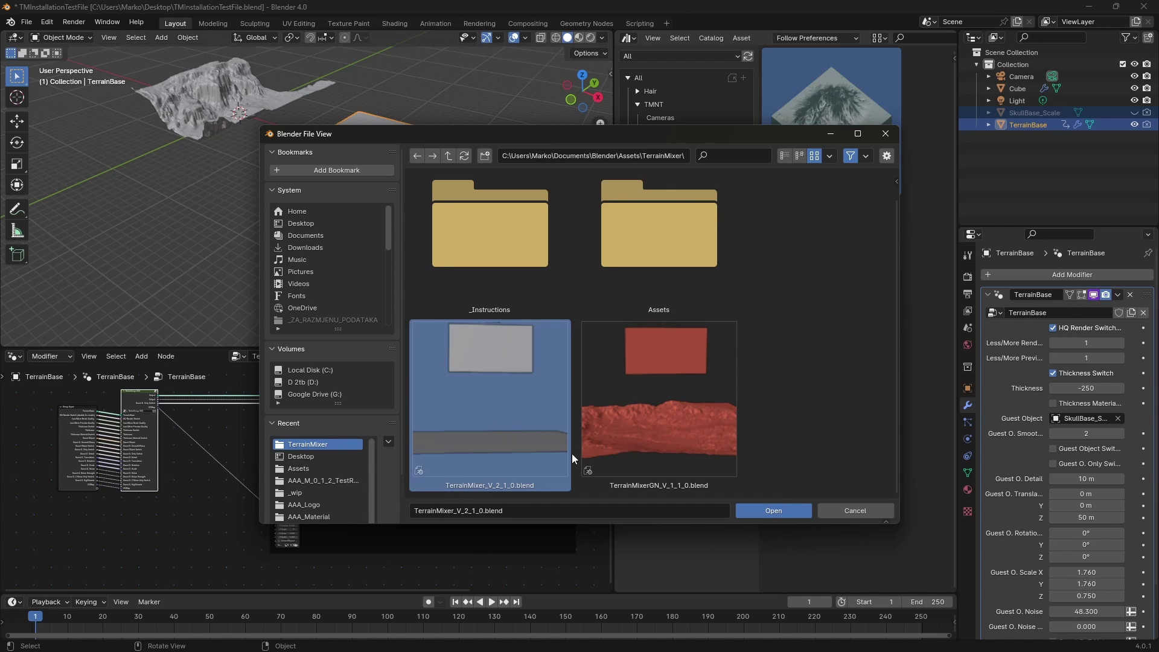
left_click(773, 510)
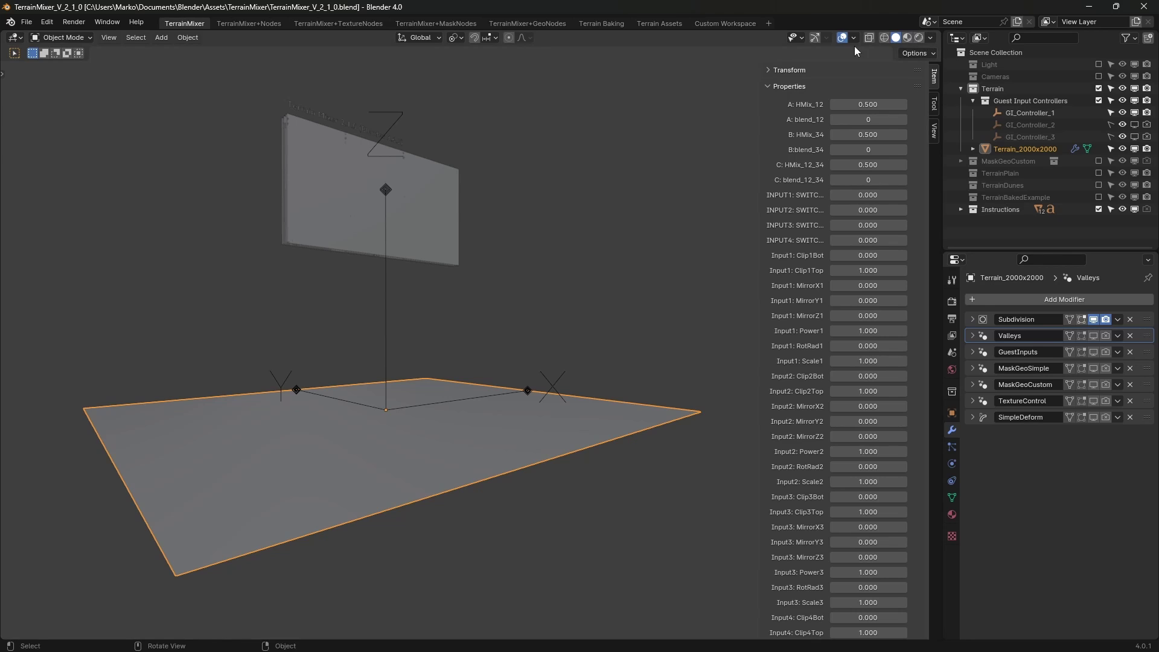
Step: Display the viewport in rendered shading and set the terrain's A: HMix_12 property to 0.400
left_click(918, 39)
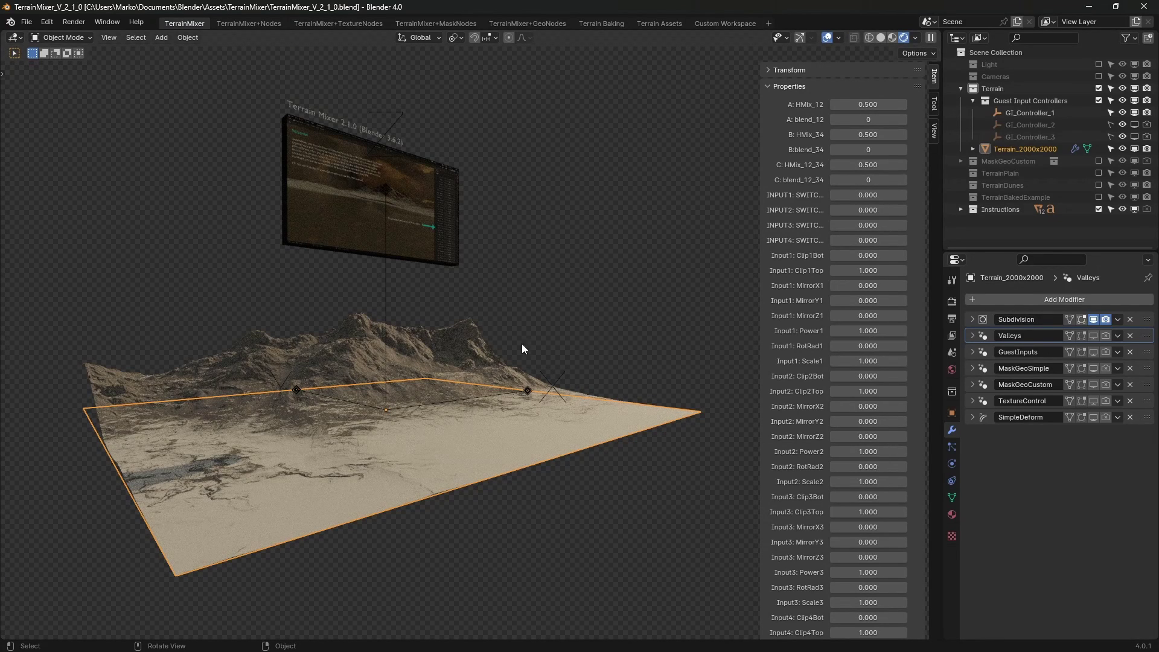
left_click_drag(867, 103, 845, 103)
Step: Open TerrainMixerGN_V_1_1_0.blend from the same TerrainMixer folder
left_click(26, 22)
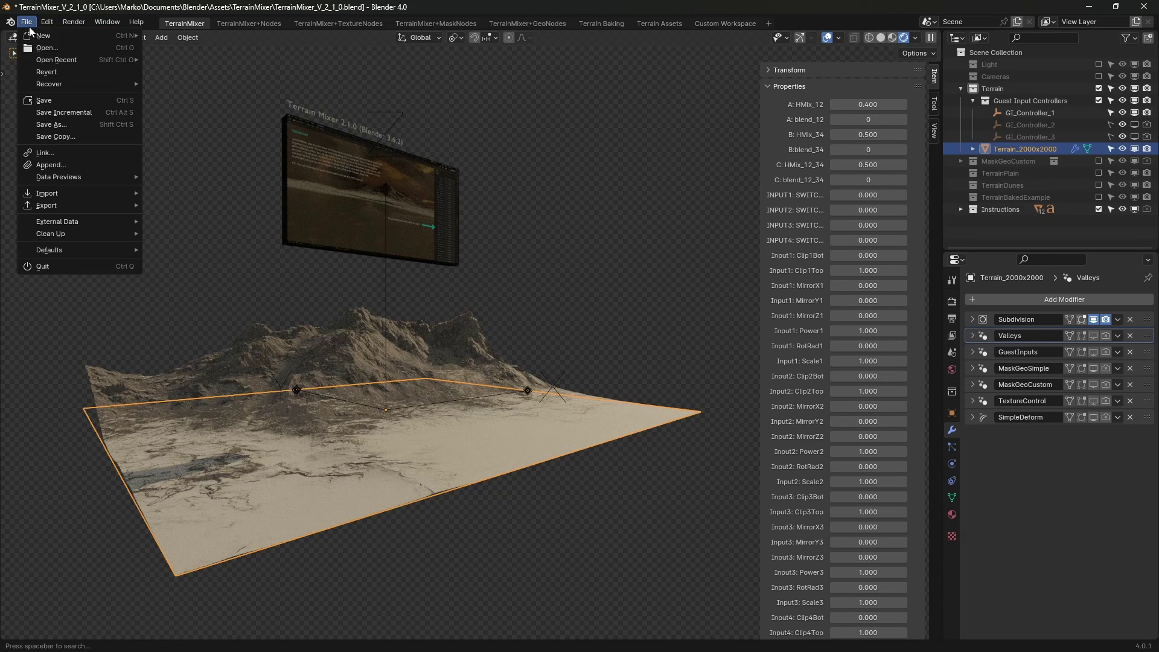
left_click(40, 48)
left_click(671, 421)
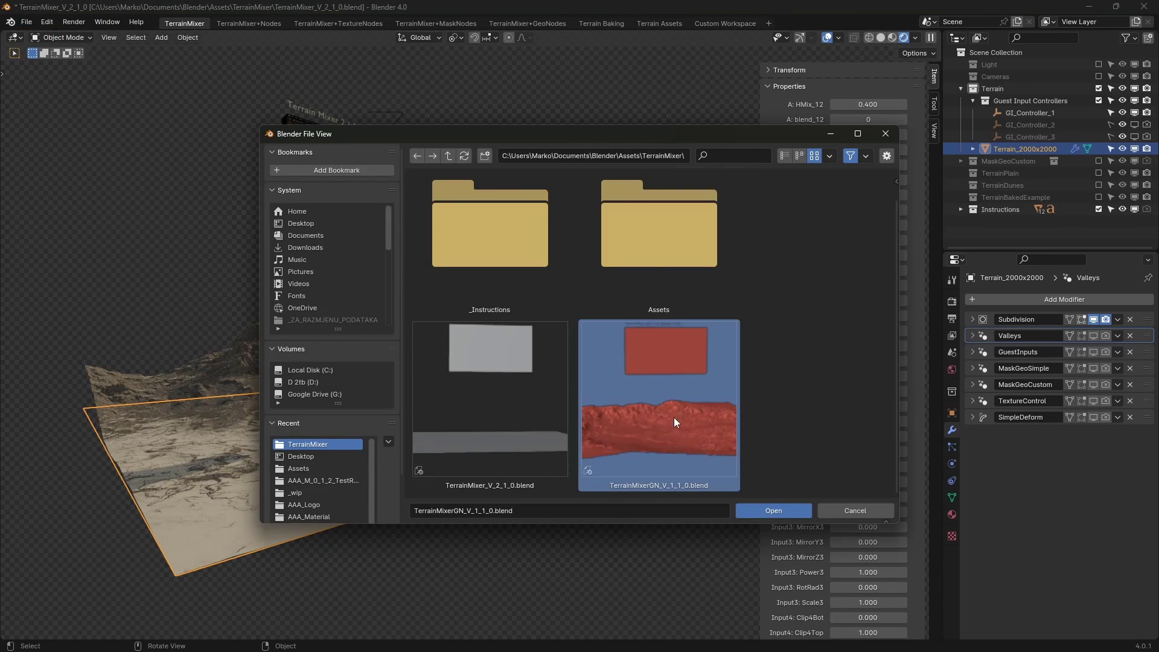
left_click(769, 507)
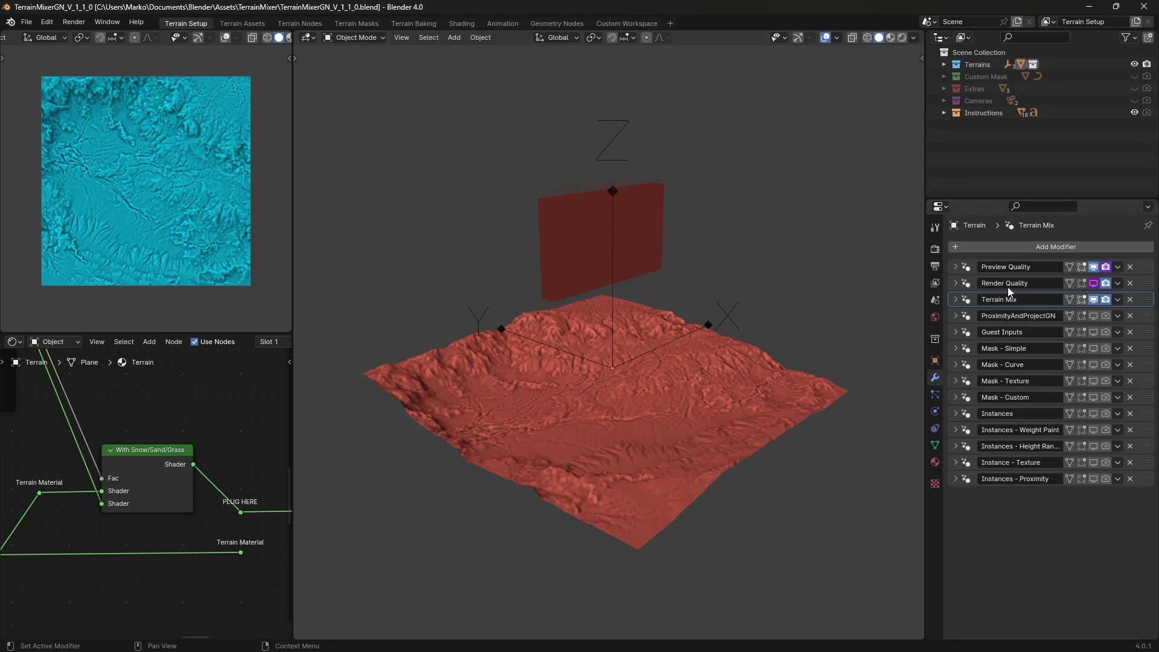
Step: Set the Terrain Mix modifier's Power 1 to 2.000, Power 2 to 1.200, Power 1+2 to 1.620 and Mix to 0.286
left_click(955, 303)
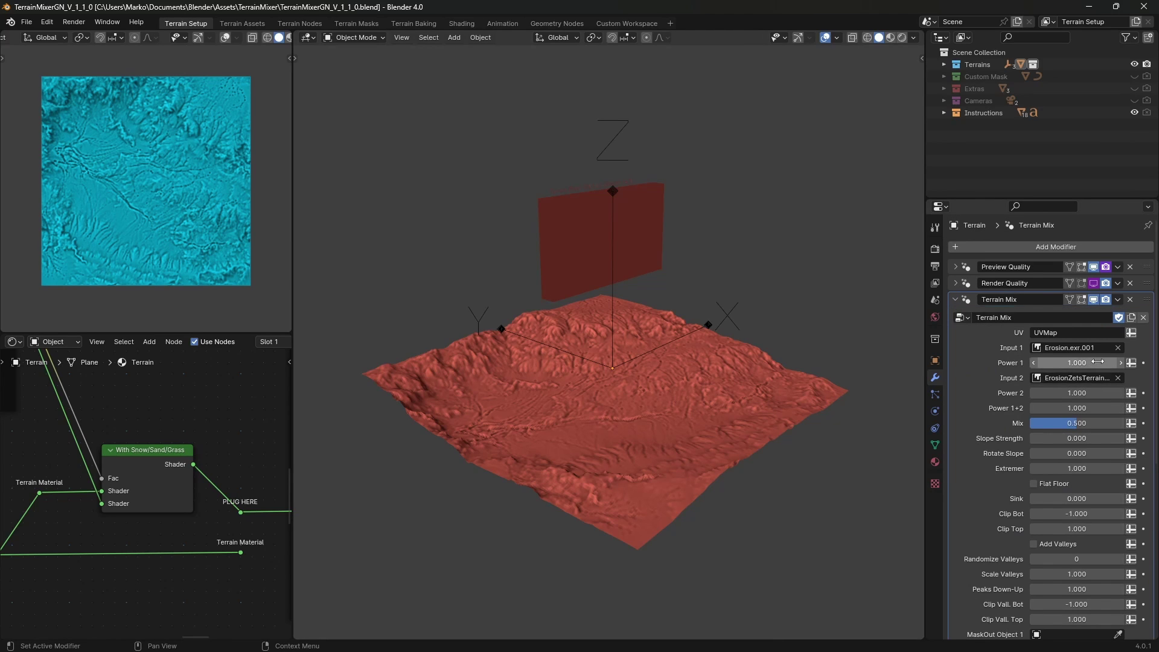
left_click_drag(1077, 362, 1104, 363)
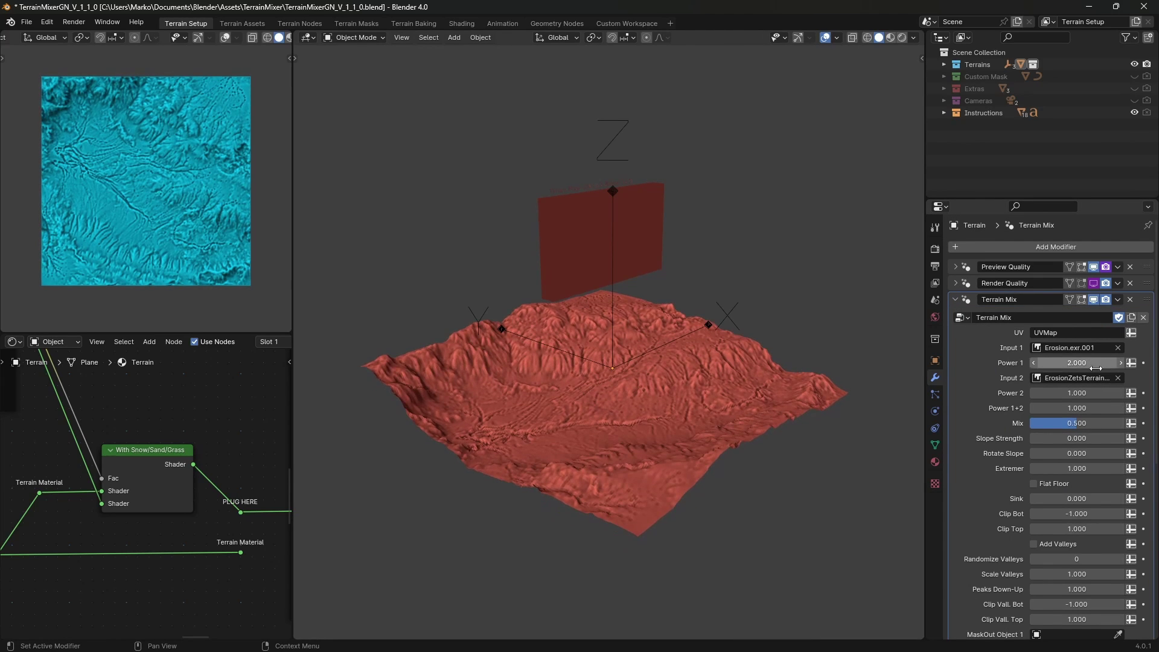
left_click_drag(1077, 426, 1092, 393)
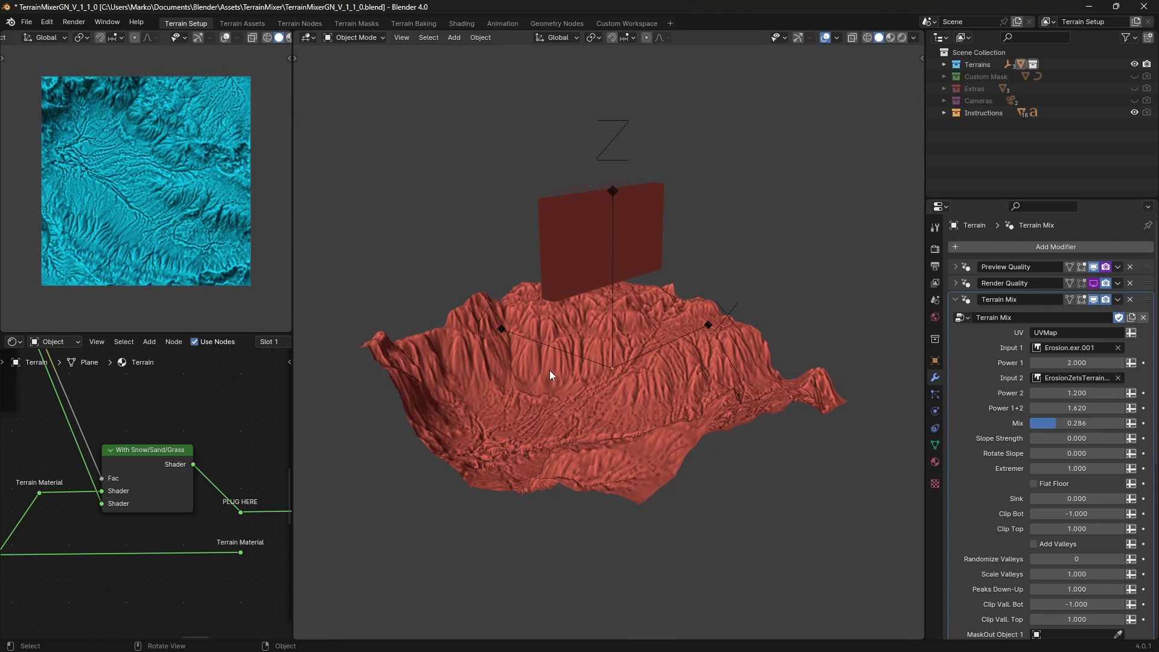